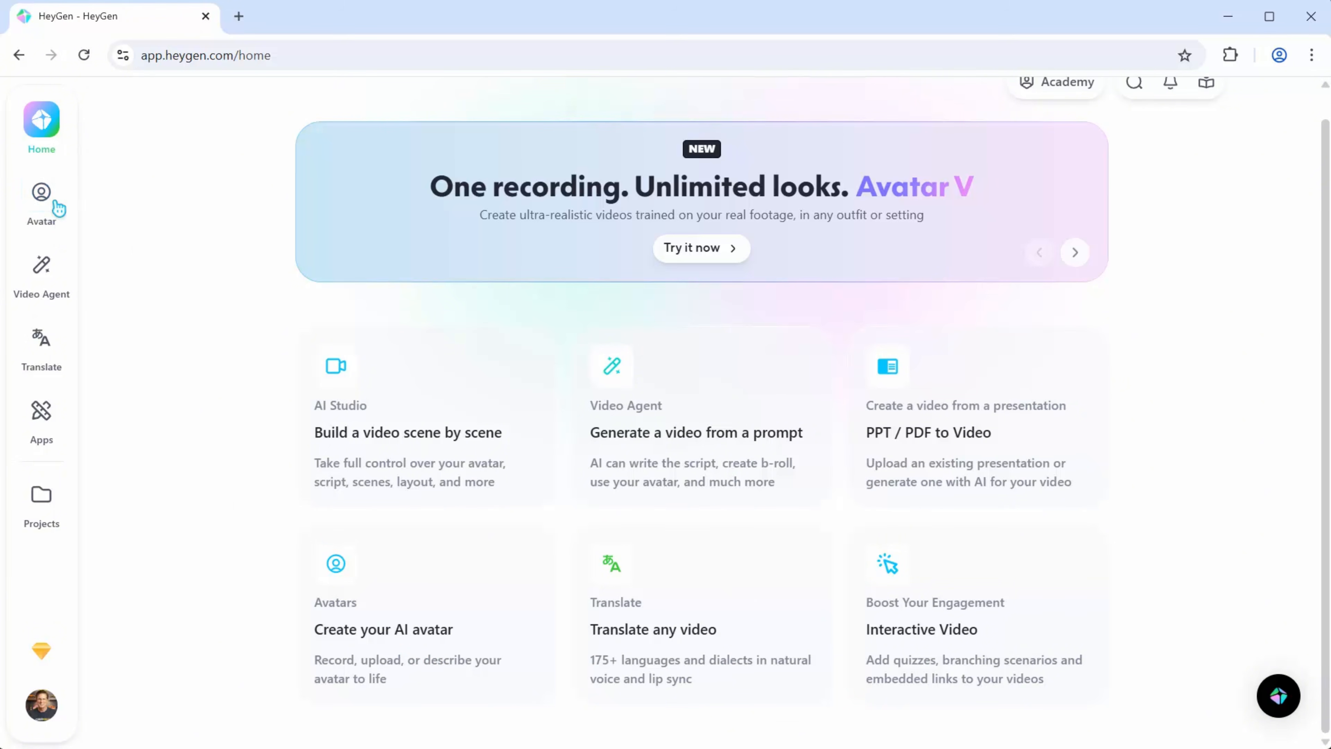
- Open Video Agent and preview the Halftone Pop Poster style from the community styles
click(42, 267)
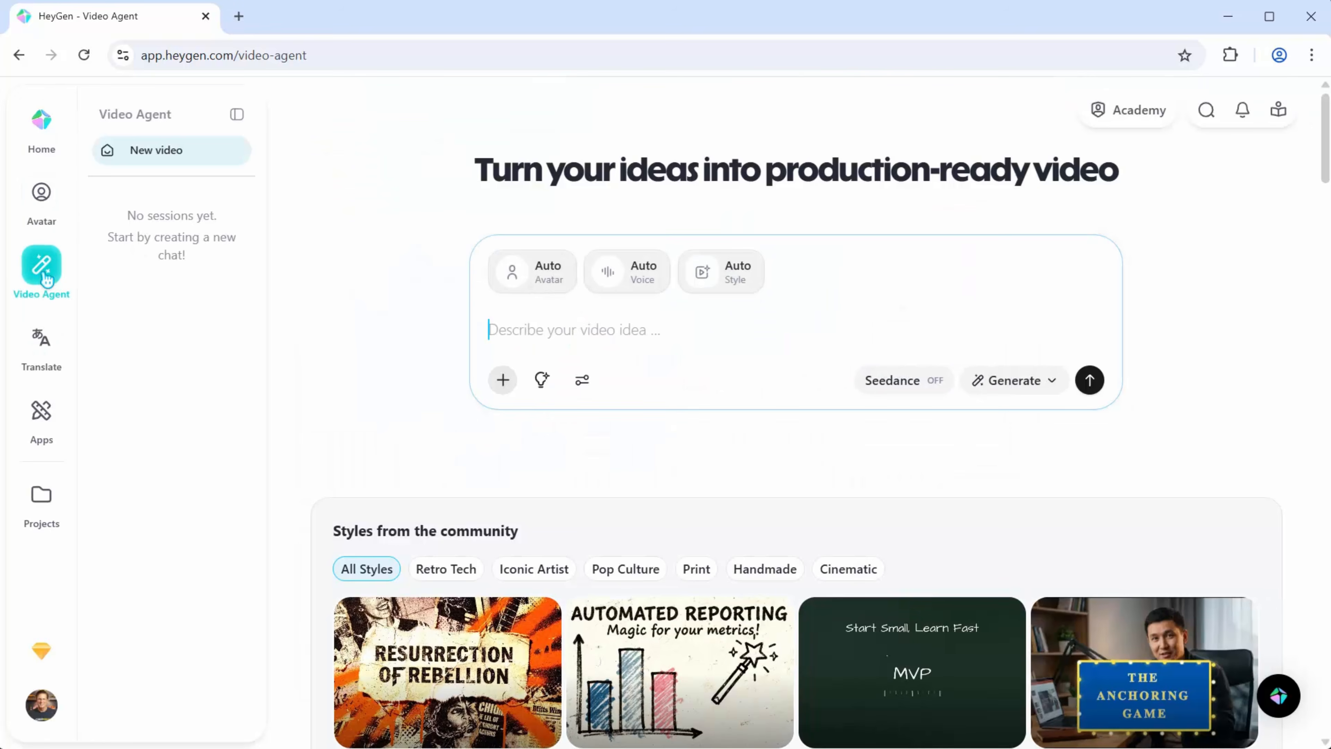
click(584, 329)
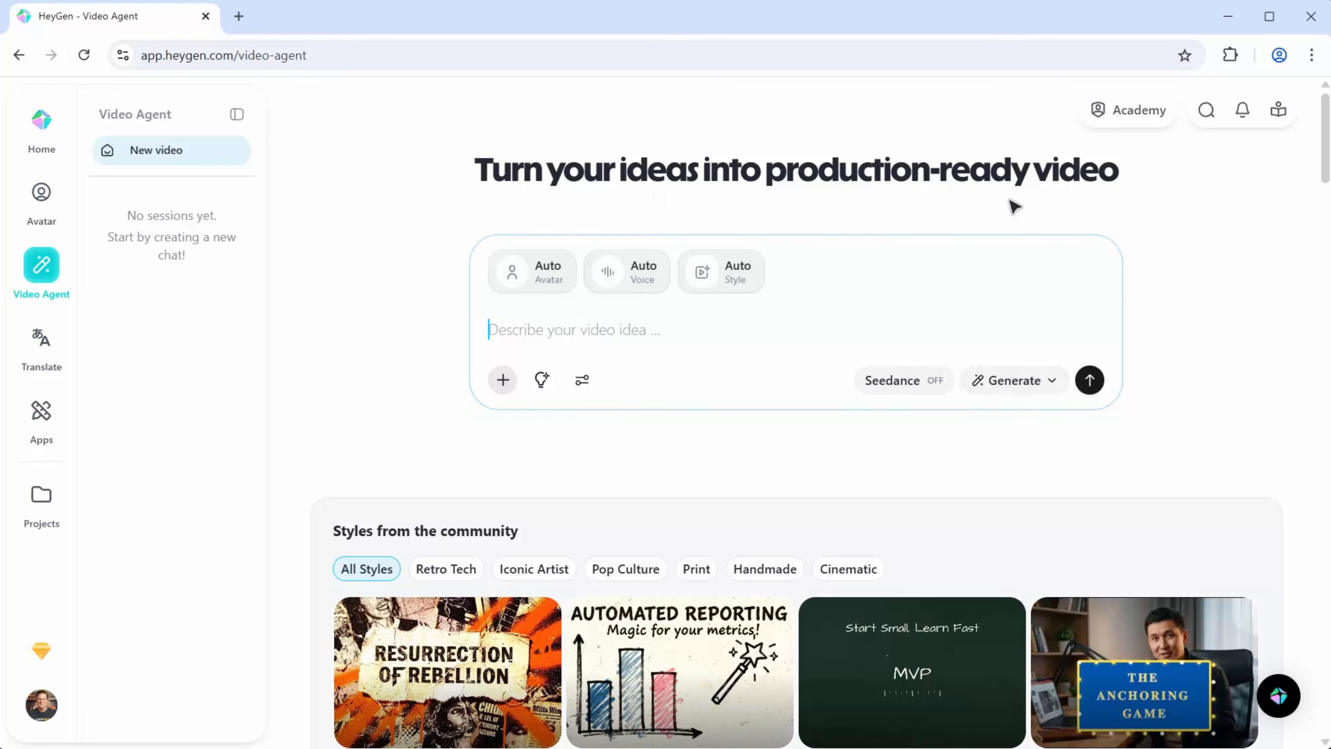
scroll(757, 262, down, 9)
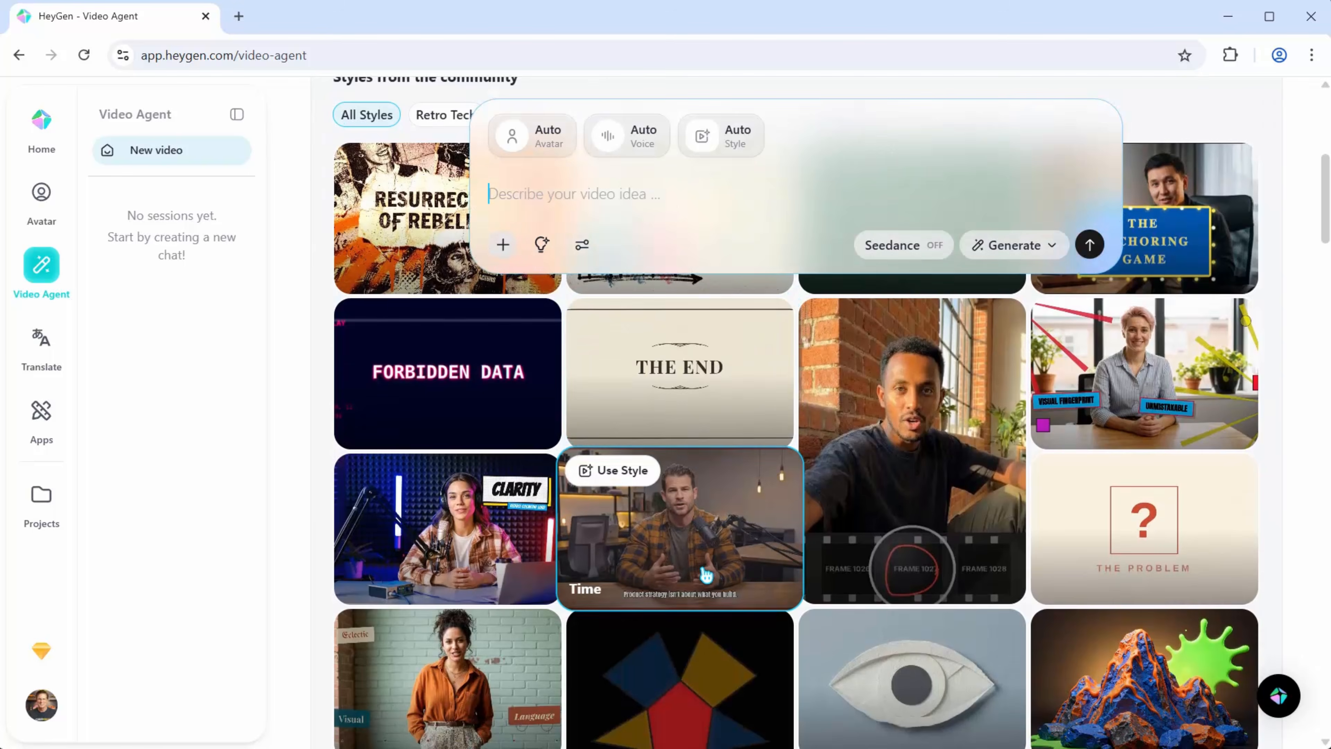
click(461, 524)
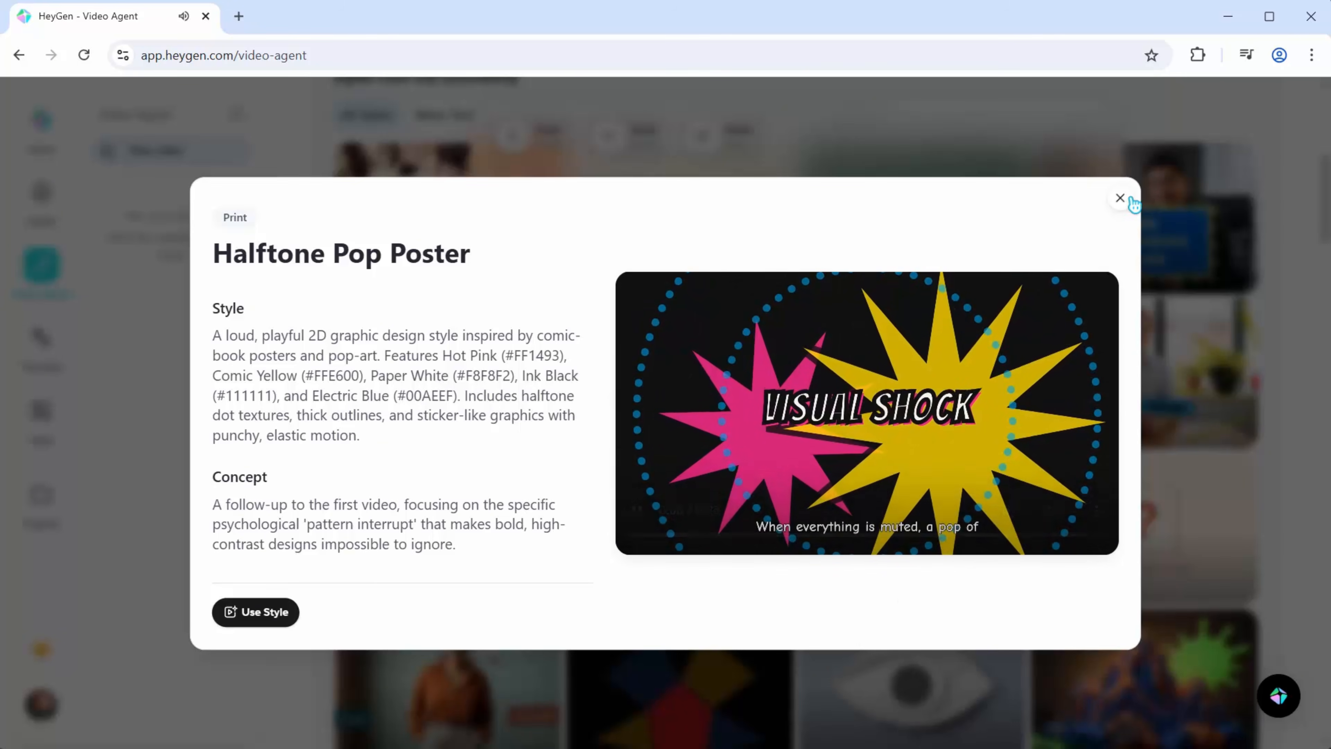
click(1120, 198)
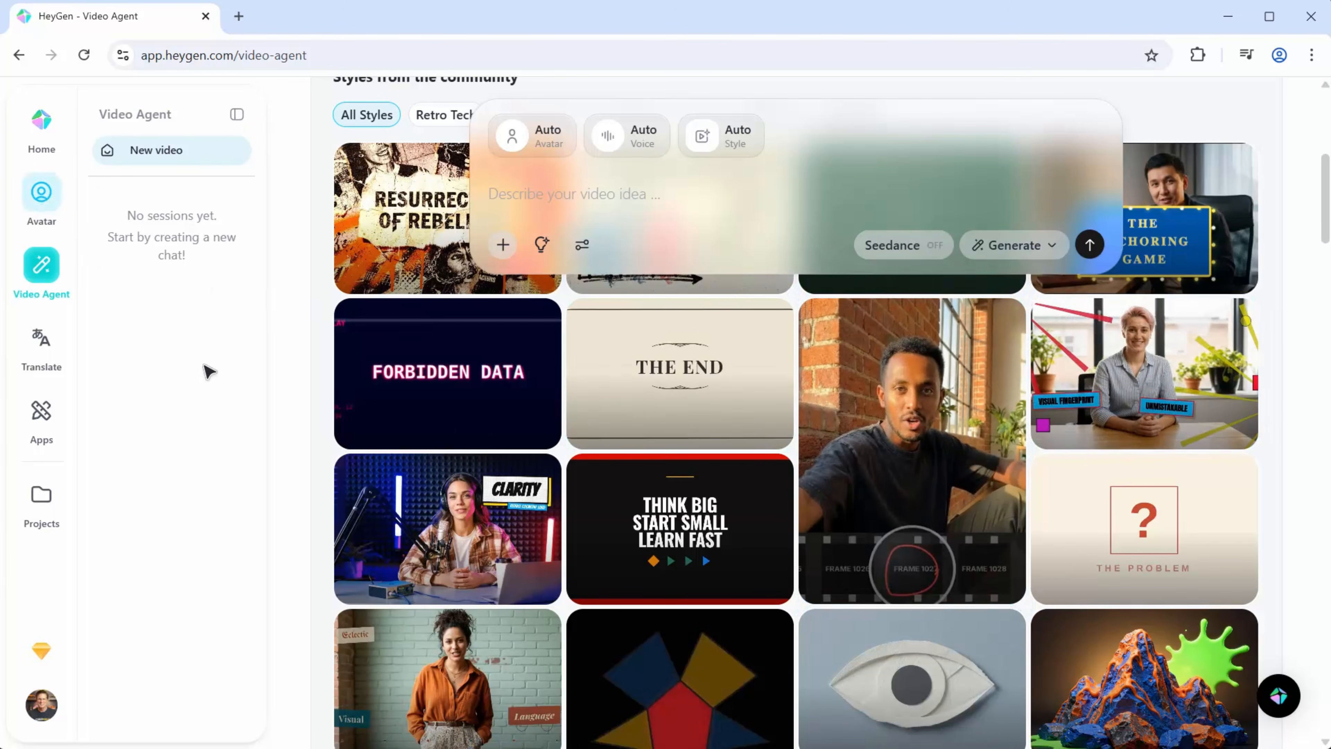
- Preview the Push Pin Studio style further down the community styles
mouse_move(455, 529)
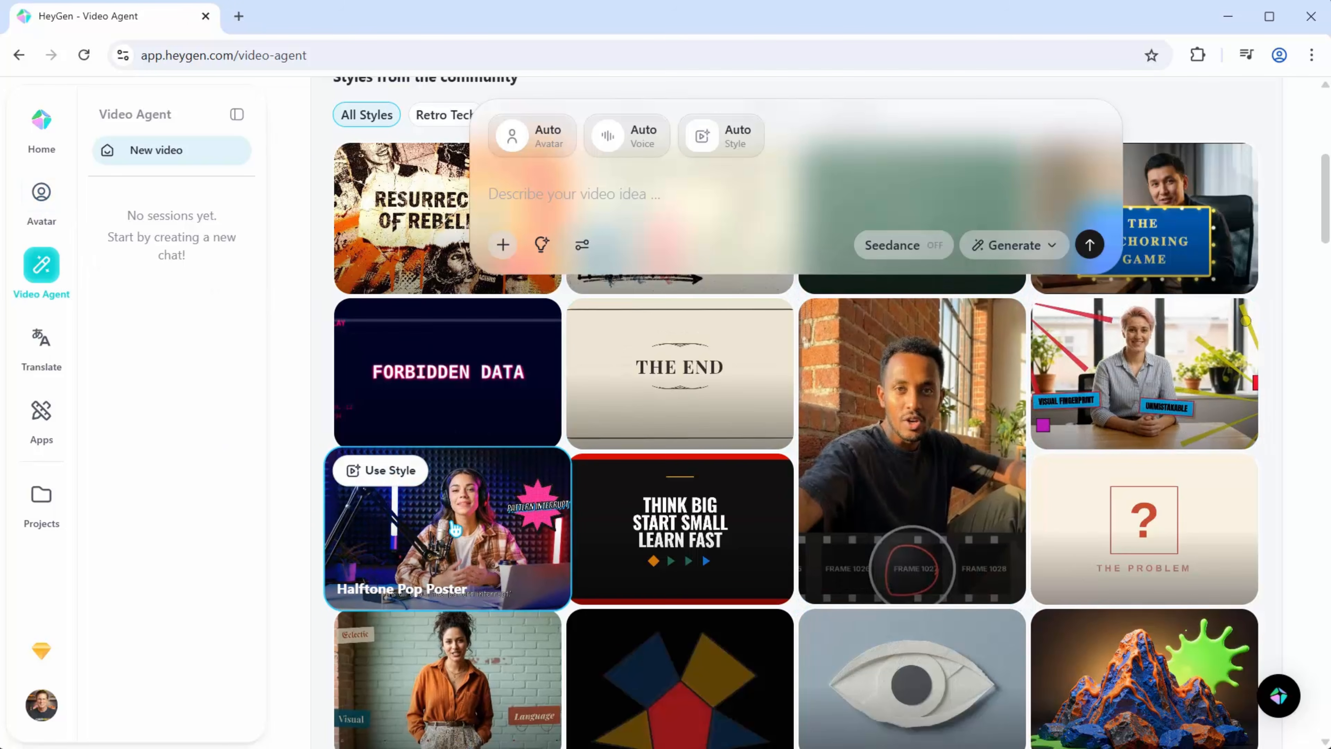
scroll(456, 525, down, 3)
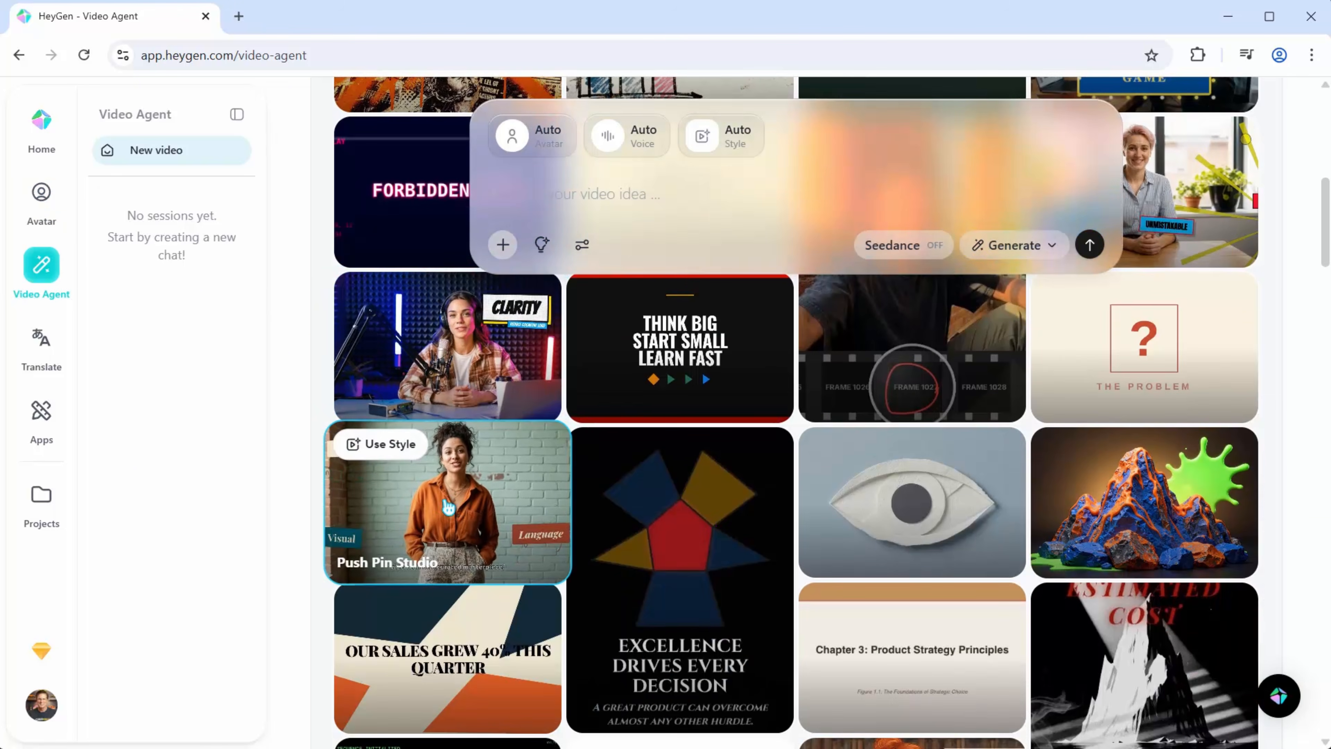
click(464, 502)
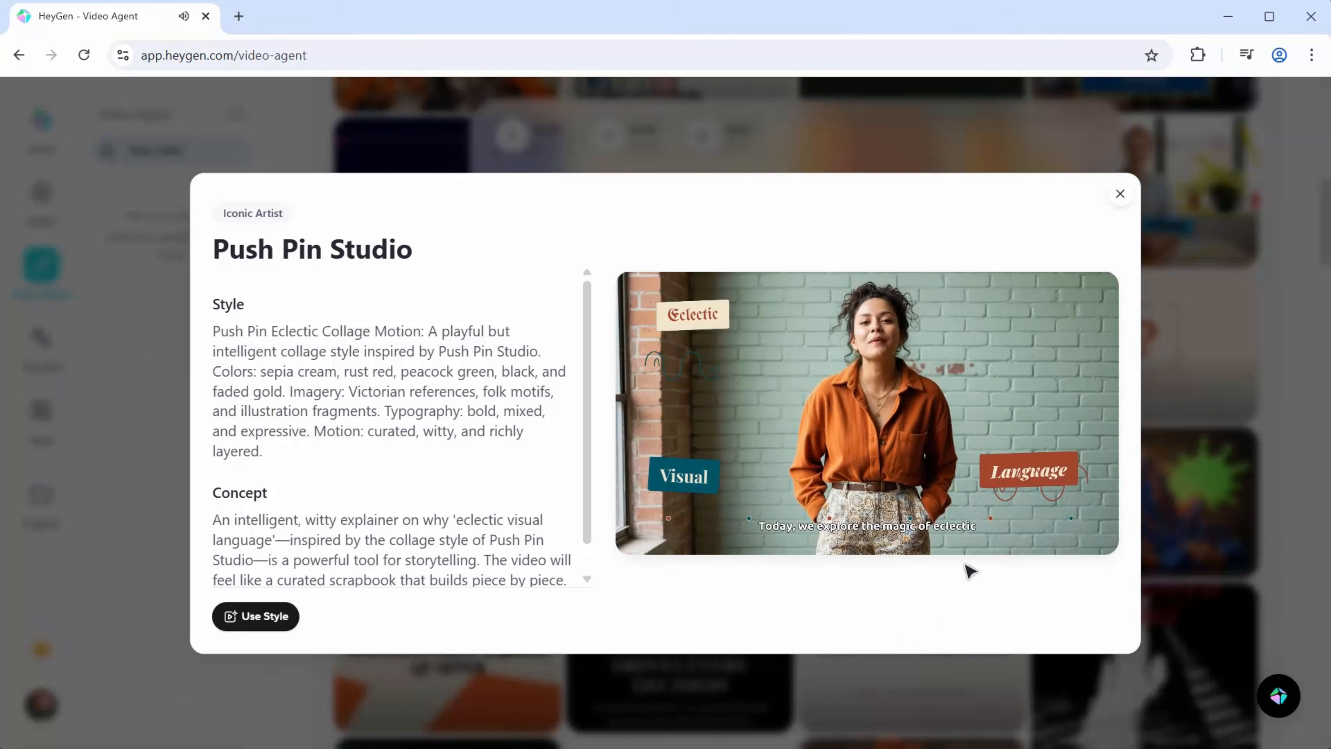
click(1120, 193)
mouse_move(503, 498)
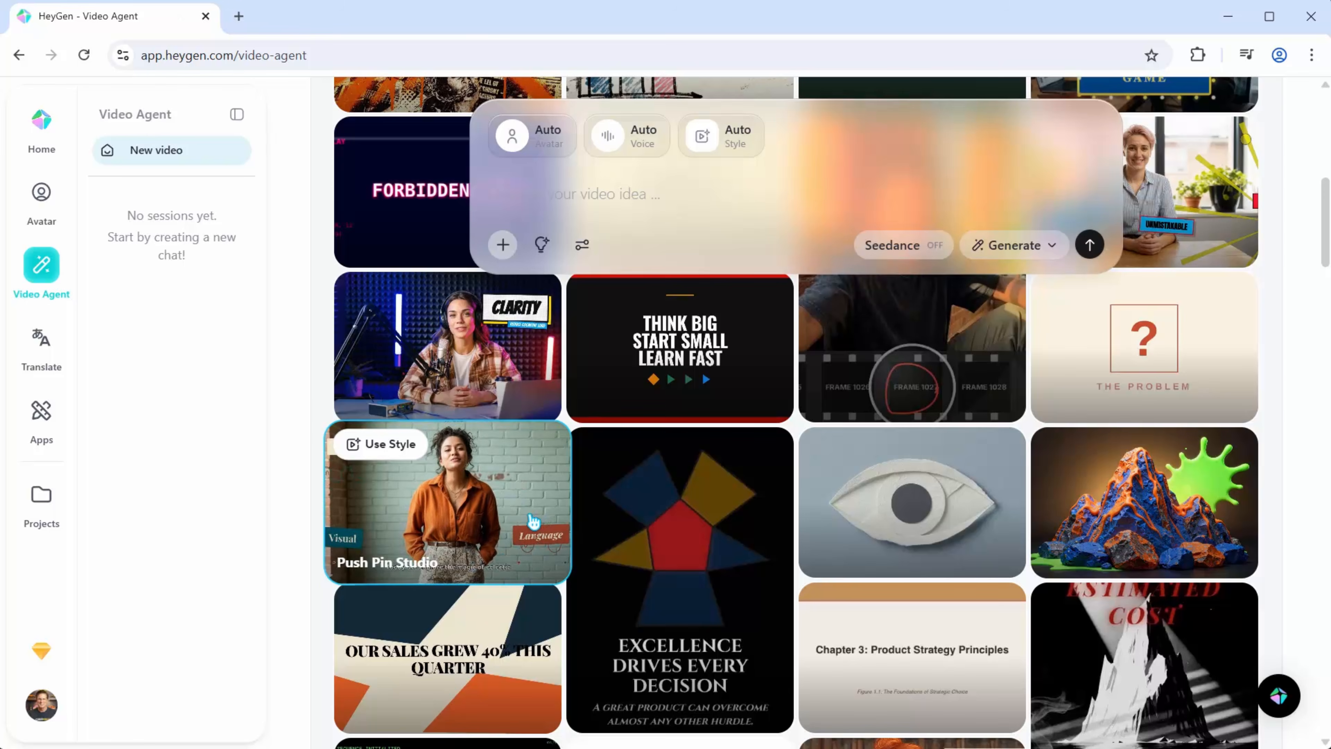
- Open the avatars section and browse the public avatars
click(42, 195)
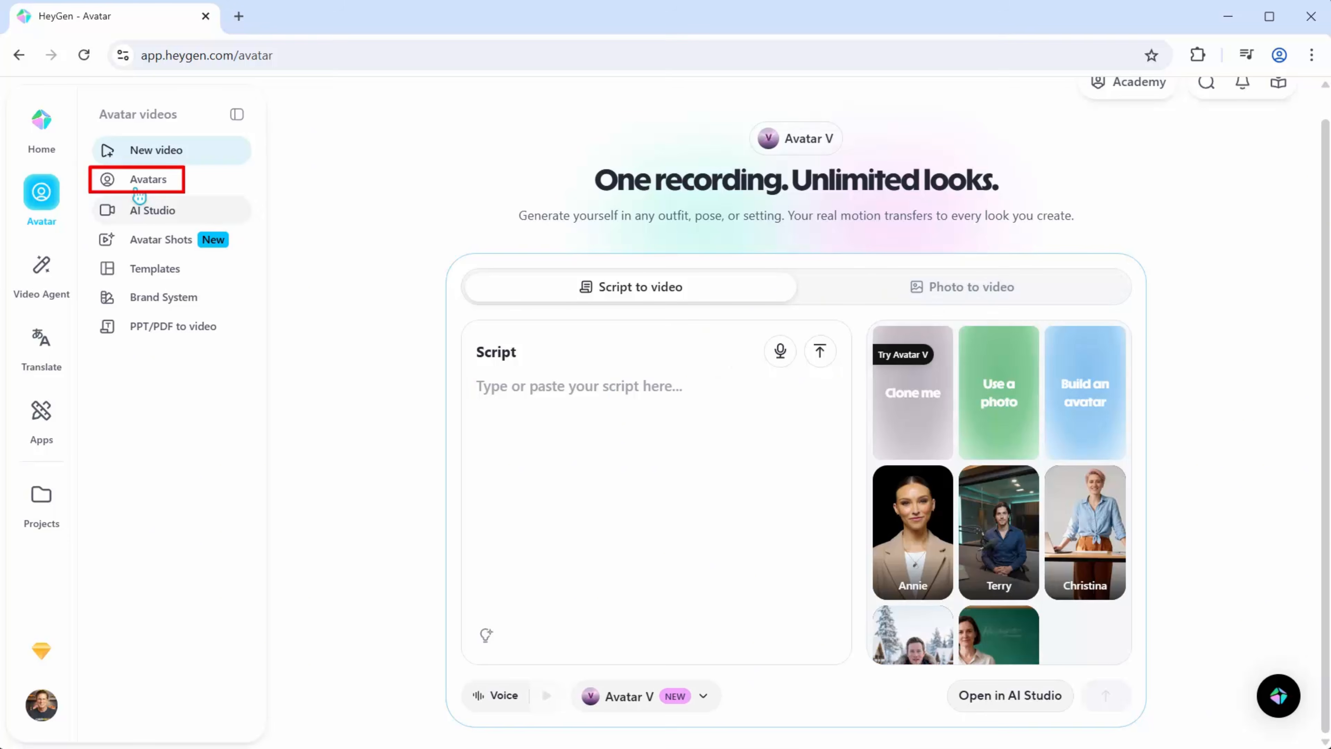
click(152, 188)
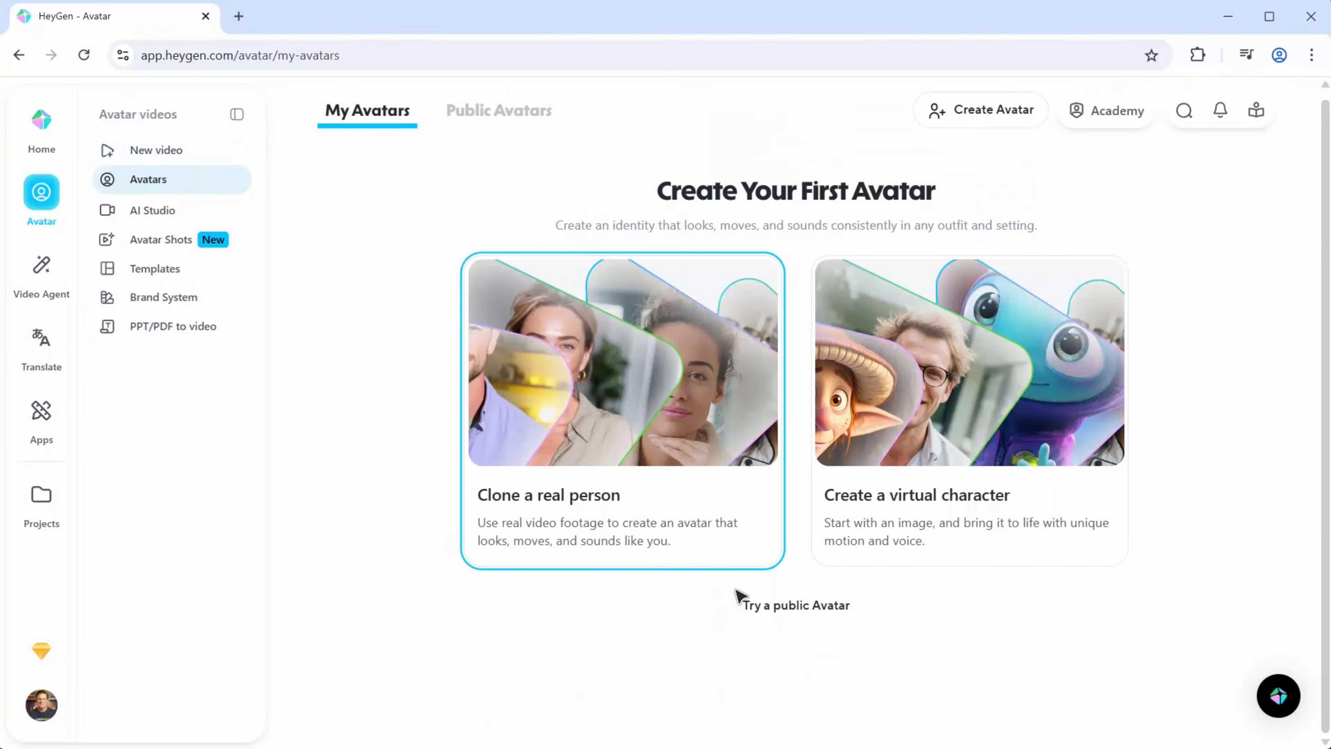
mouse_move(931, 515)
click(801, 617)
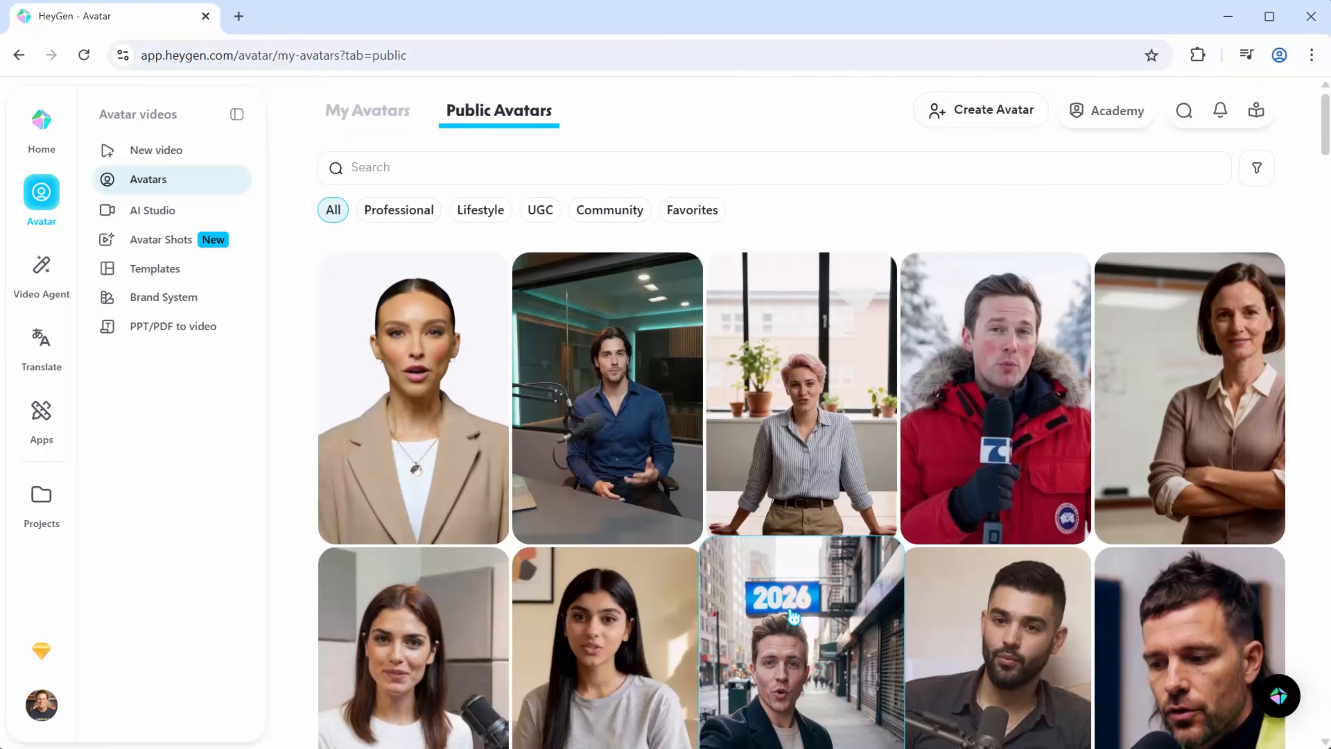
scroll(565, 545, down, 5)
scroll(565, 545, down, 5)
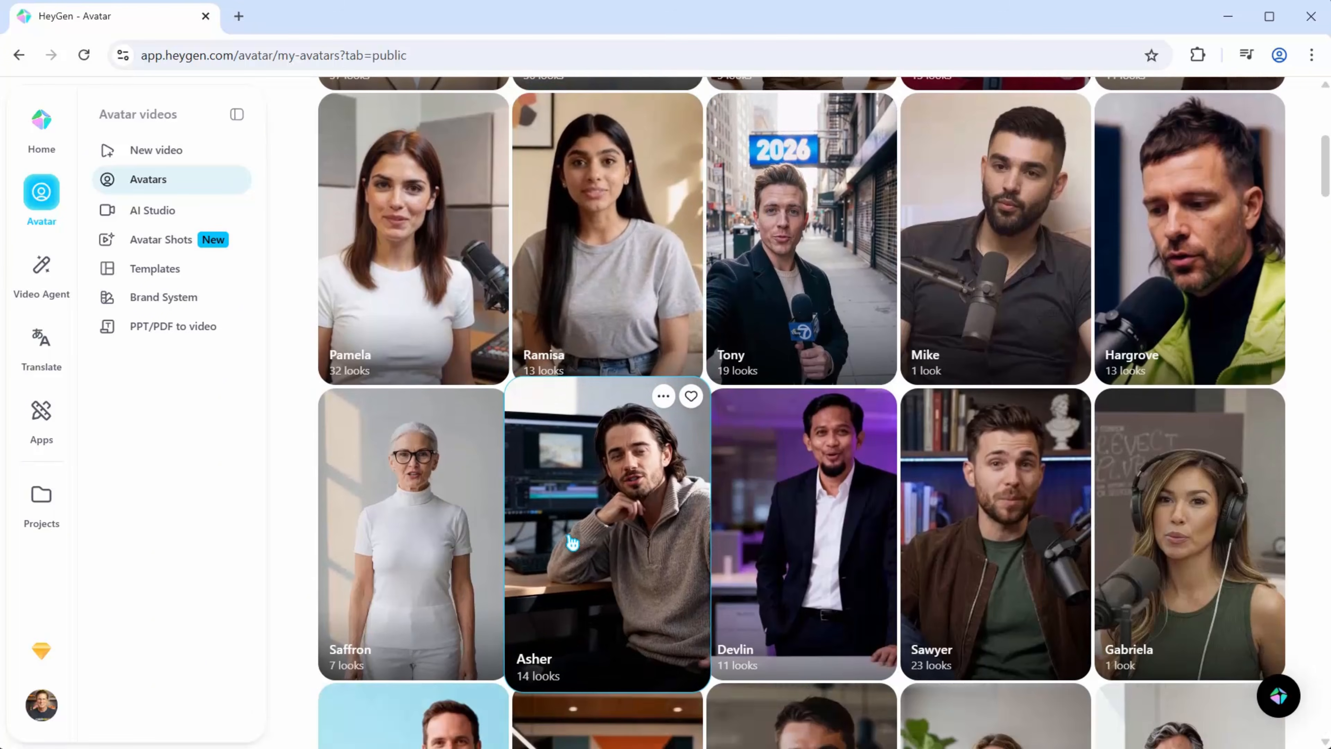
- Look through the Sawyer avatar's looks and play the preview of the green T-shirt look in the recording studio
click(1014, 490)
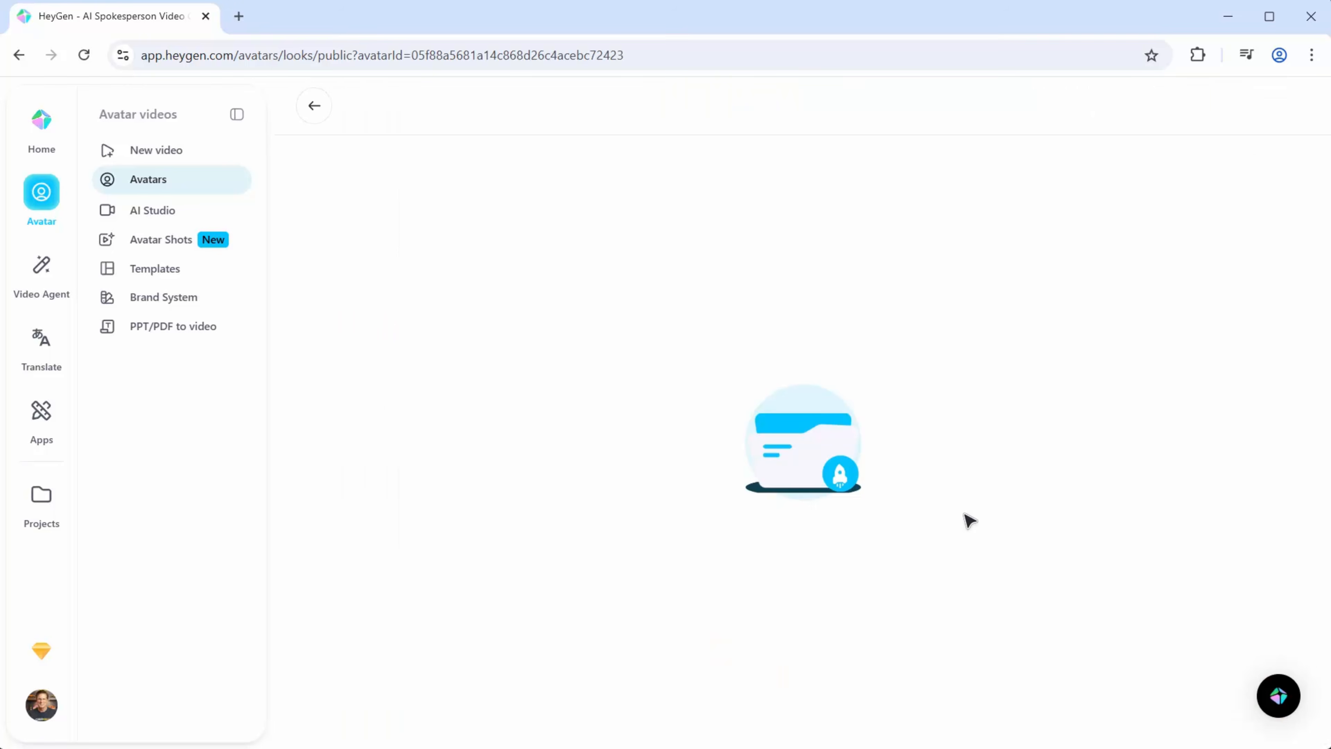
scroll(891, 383, down, 10)
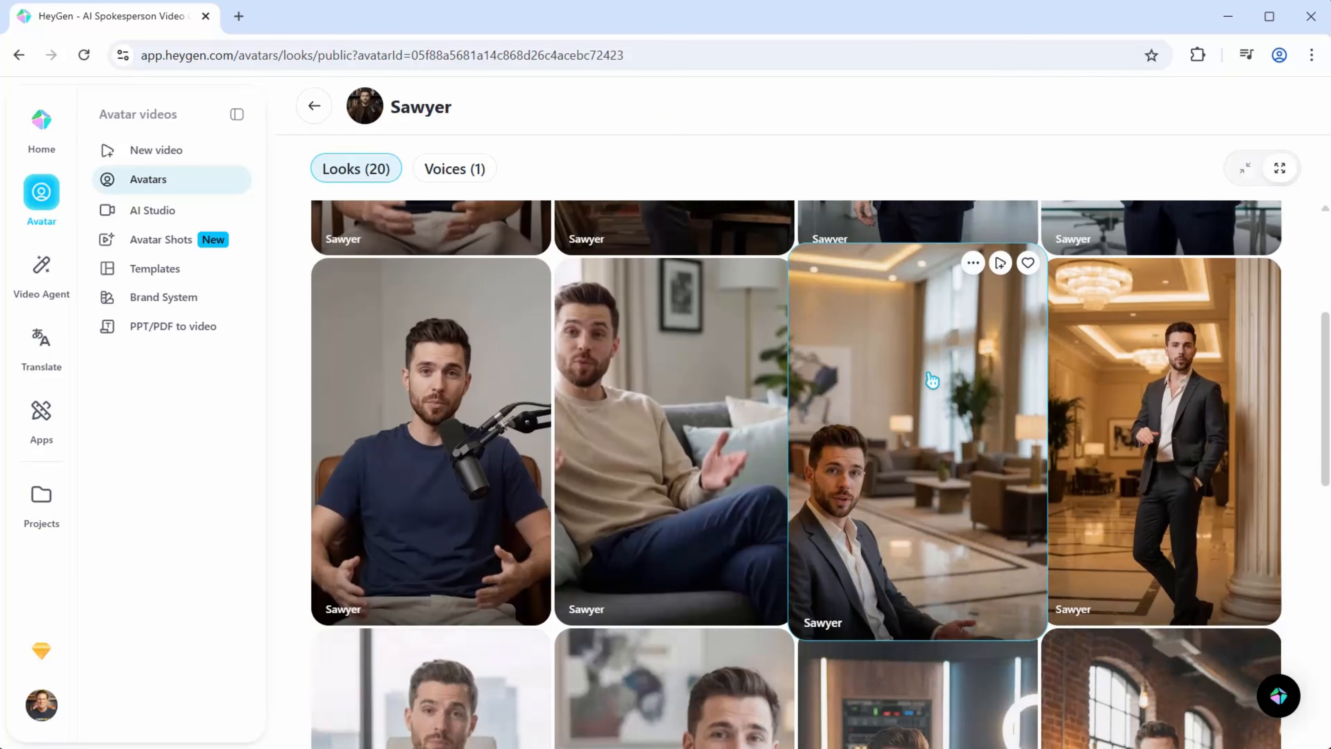
scroll(856, 540, down, 3)
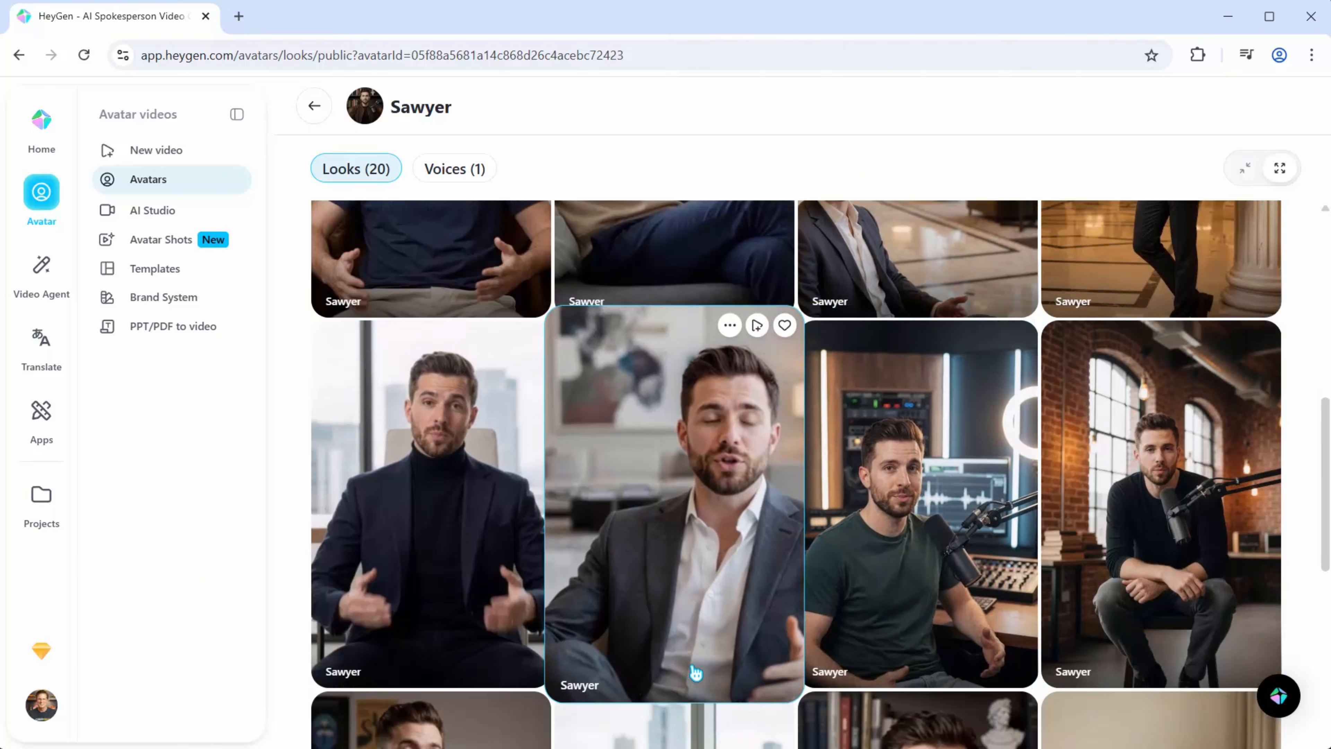
click(941, 493)
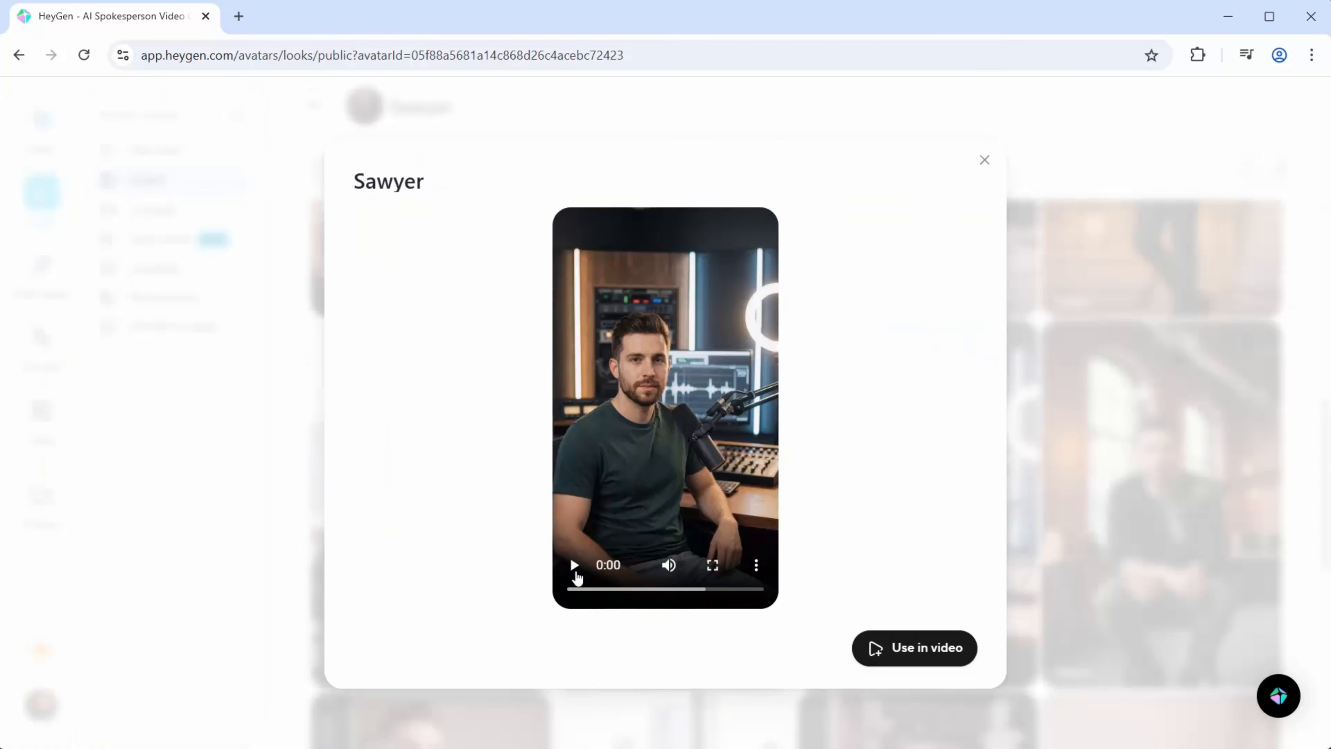
click(574, 567)
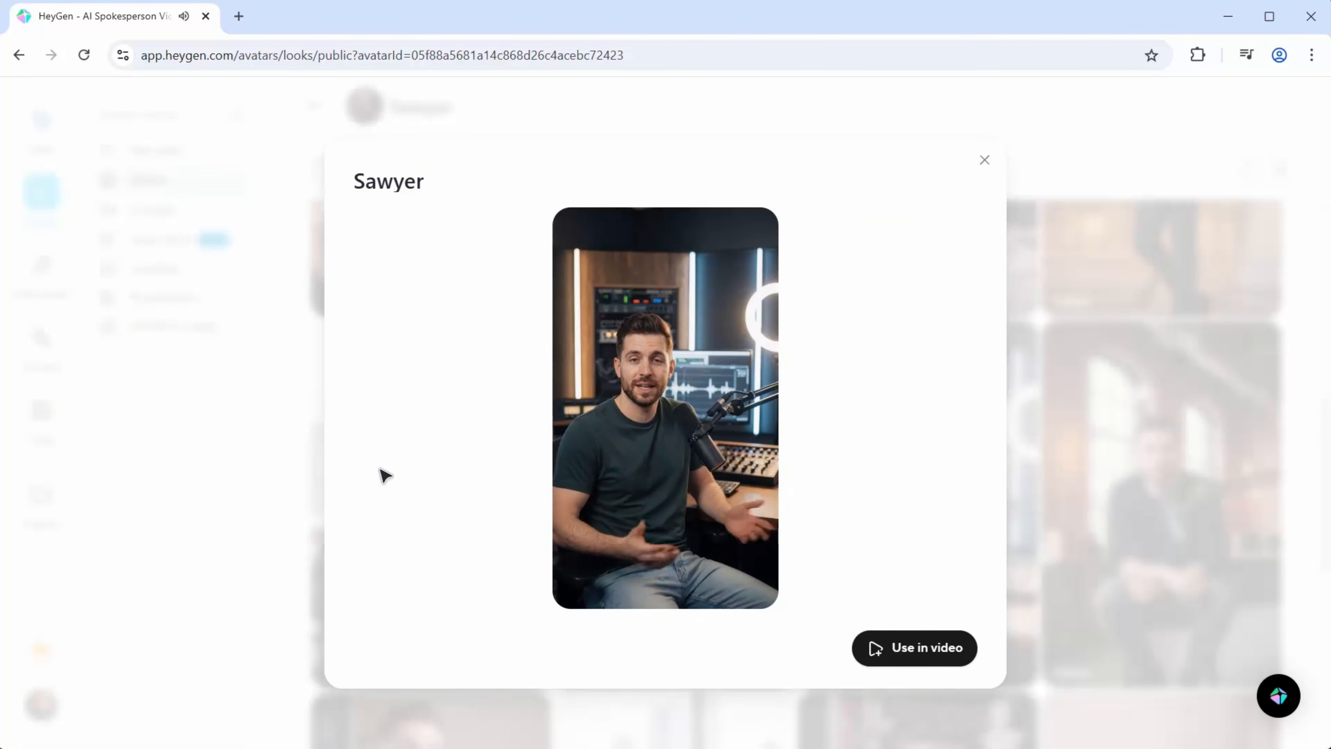
click(985, 161)
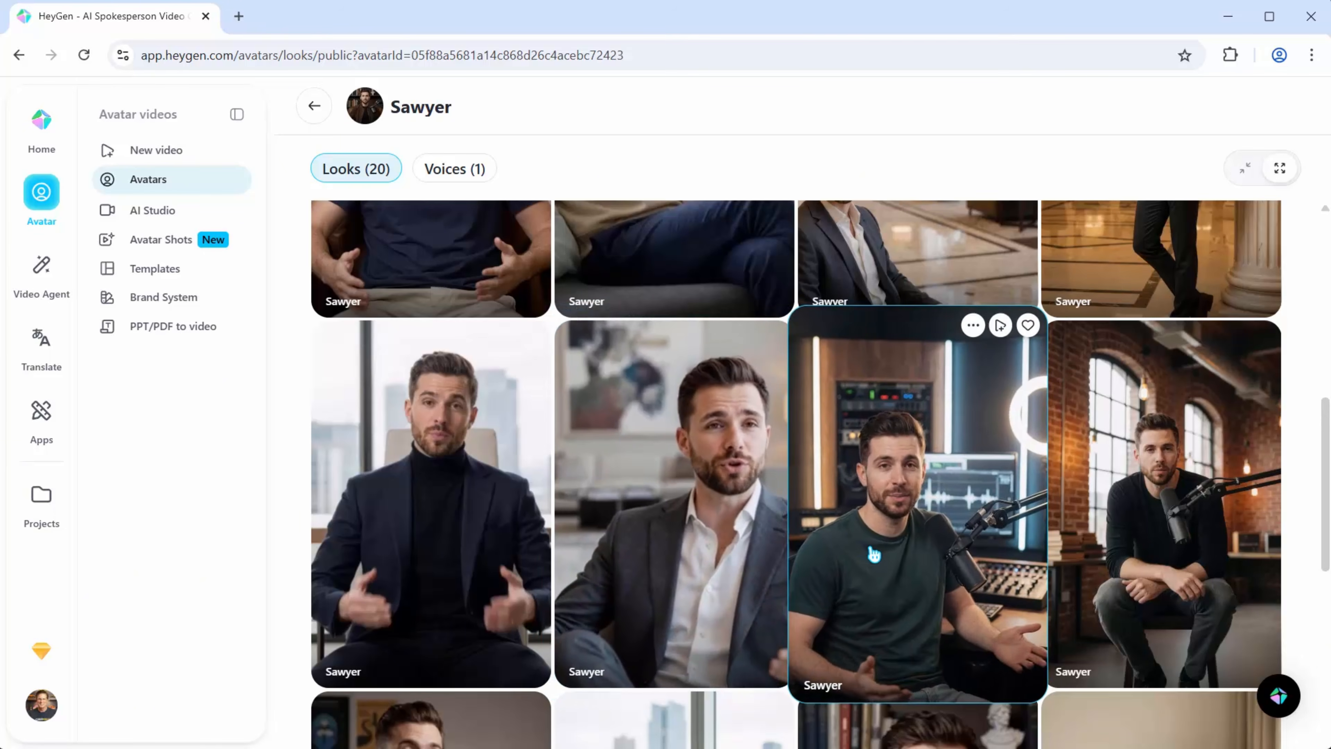
- Start a new avatar that clones a real person and choose to upload footage instead of recording
click(158, 181)
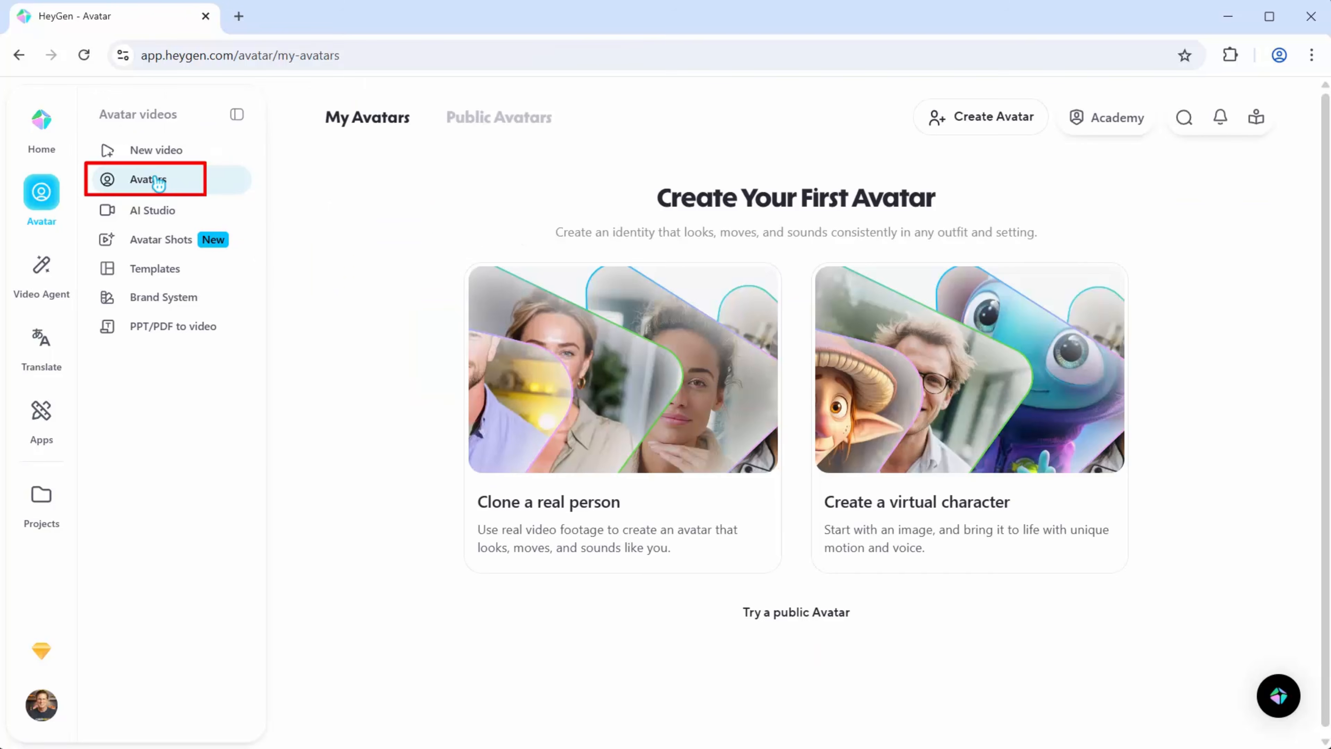
click(602, 511)
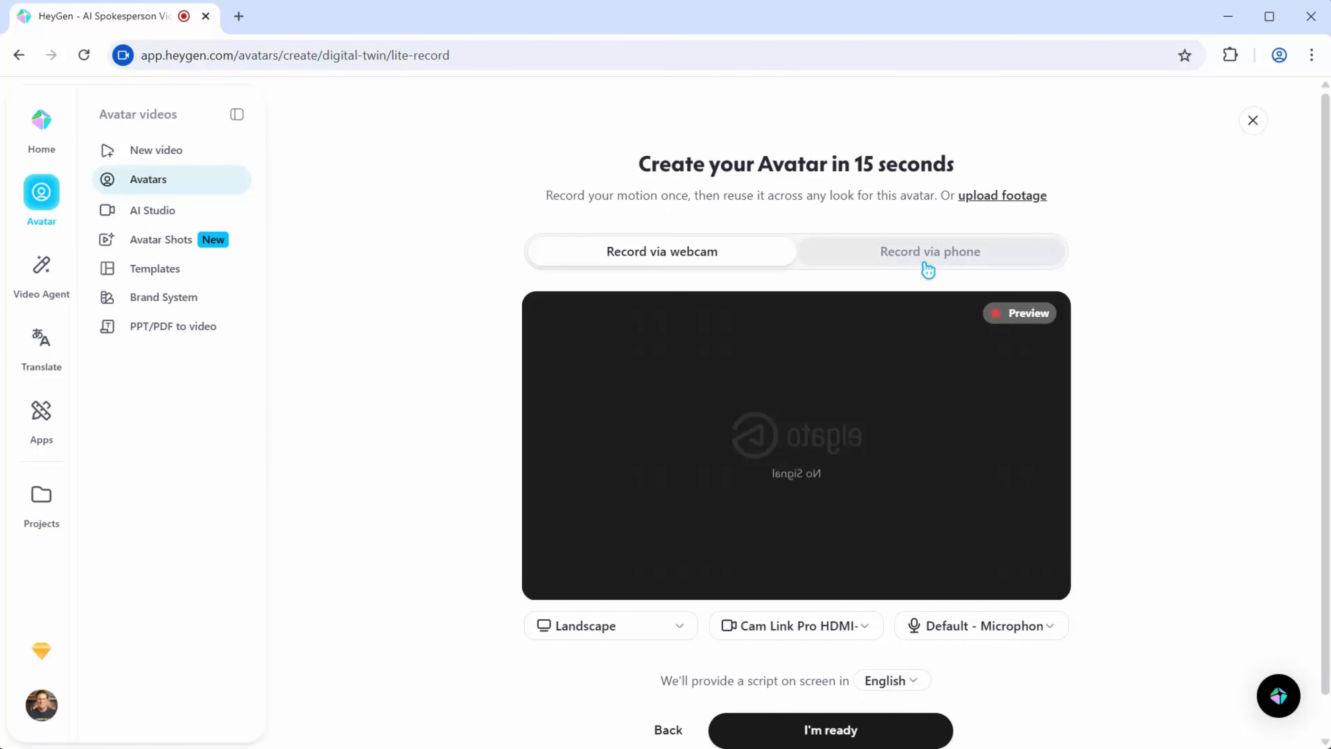
click(991, 200)
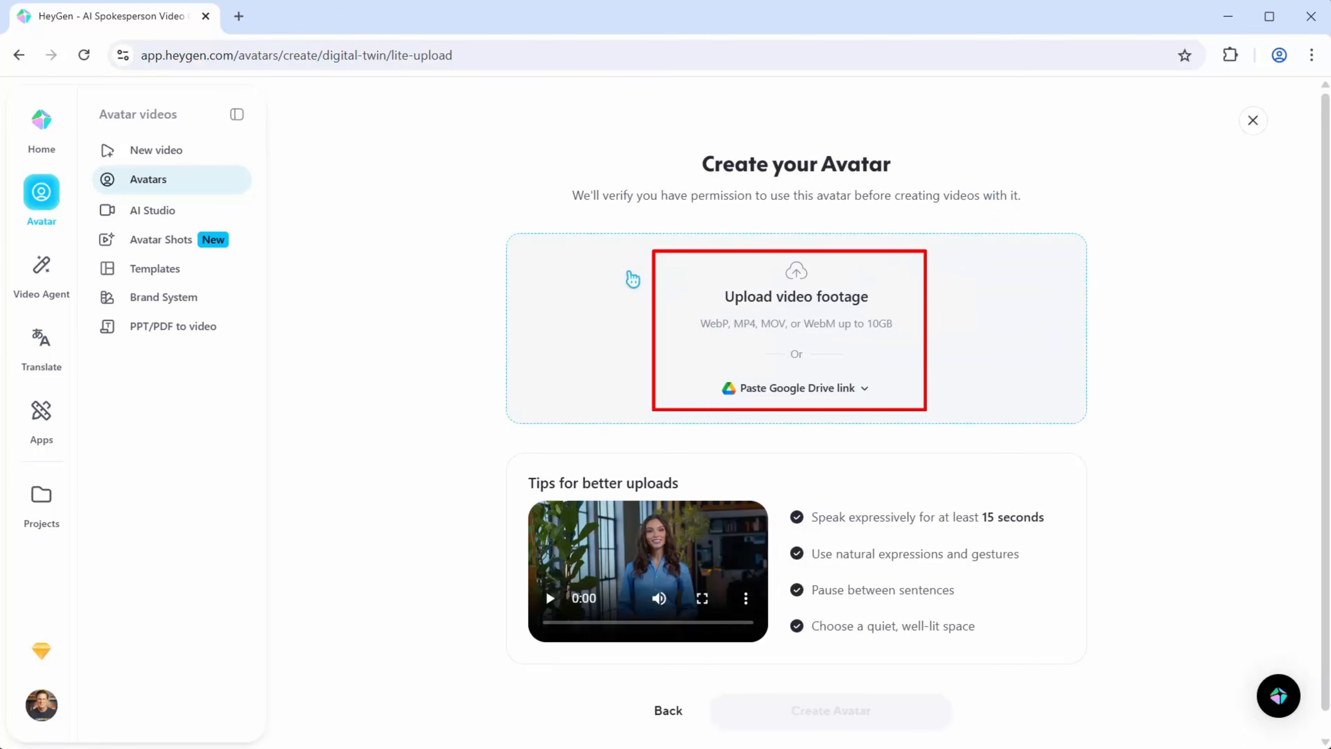
- Check the raw clips in the 20260412 folder under Avatar training, and return to the Refined Bases folder with full file names shown
click(611, 298)
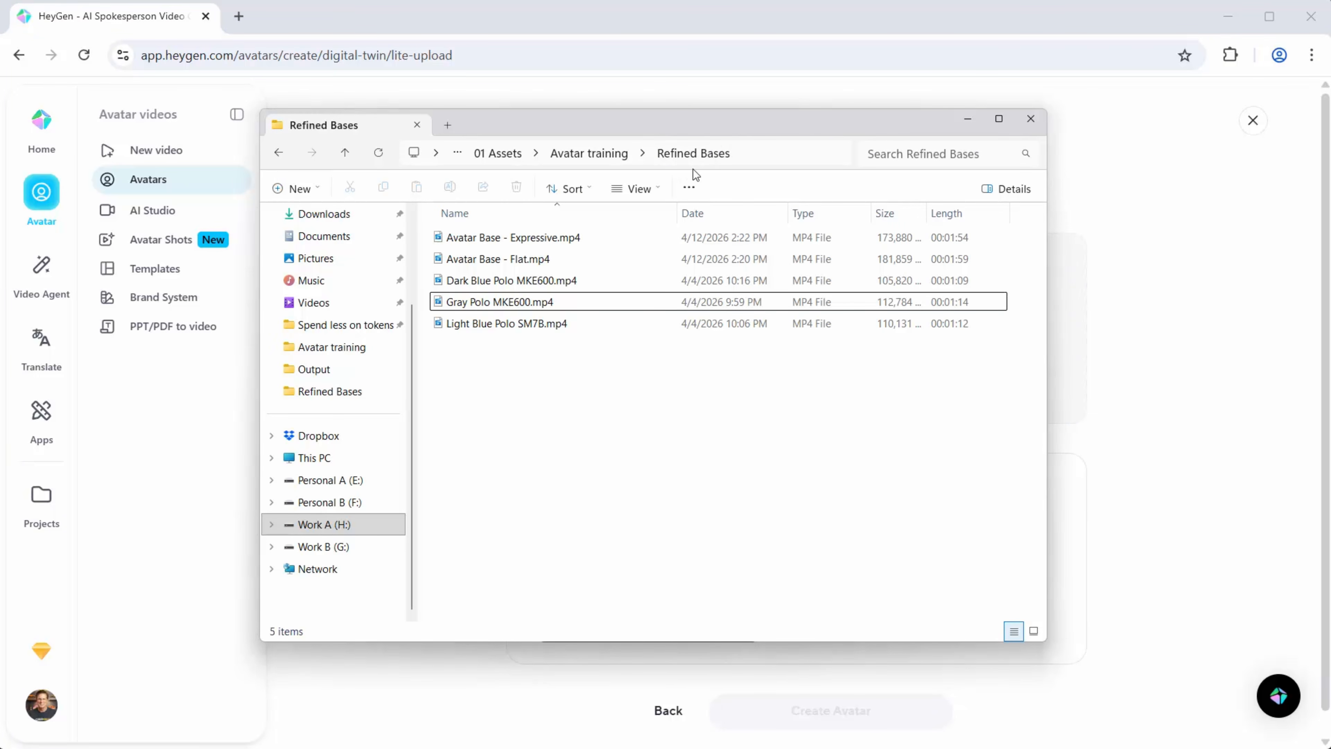
click(587, 154)
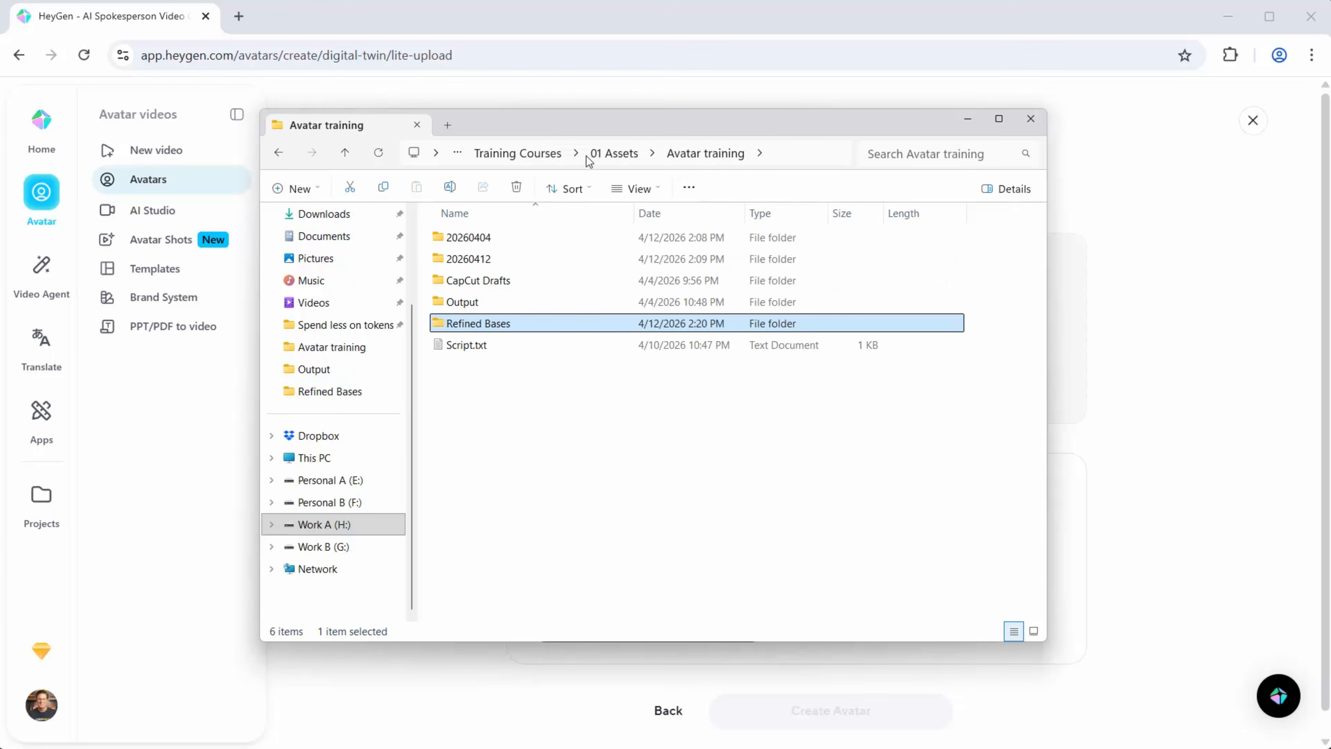
double_click(468, 256)
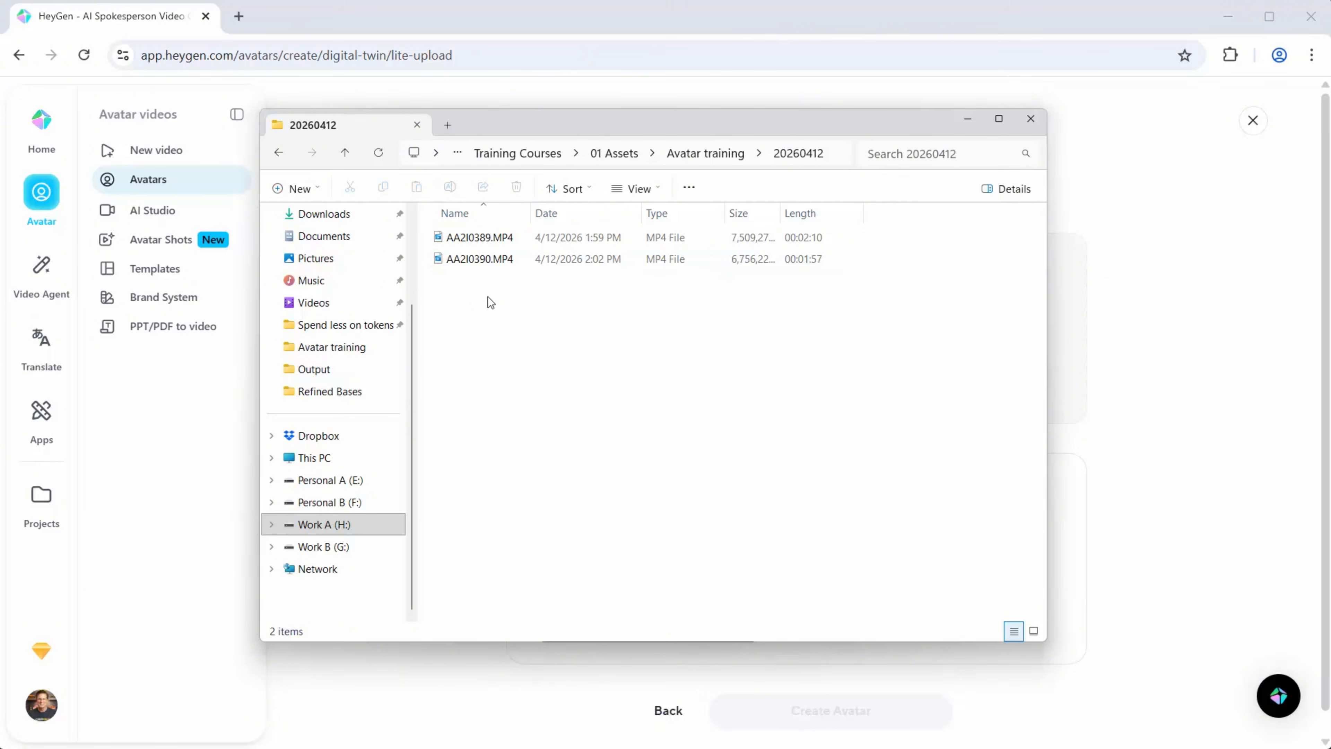
click(703, 155)
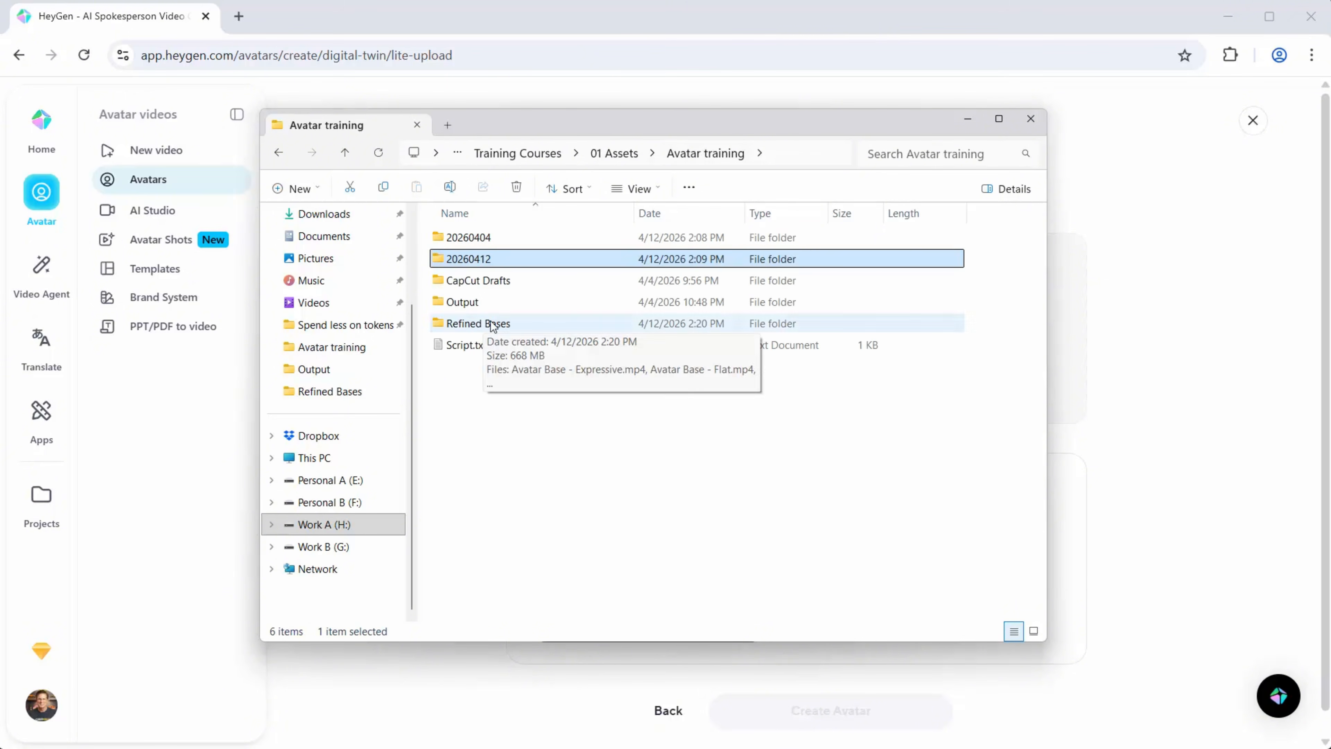
double_click(491, 321)
double_click(531, 213)
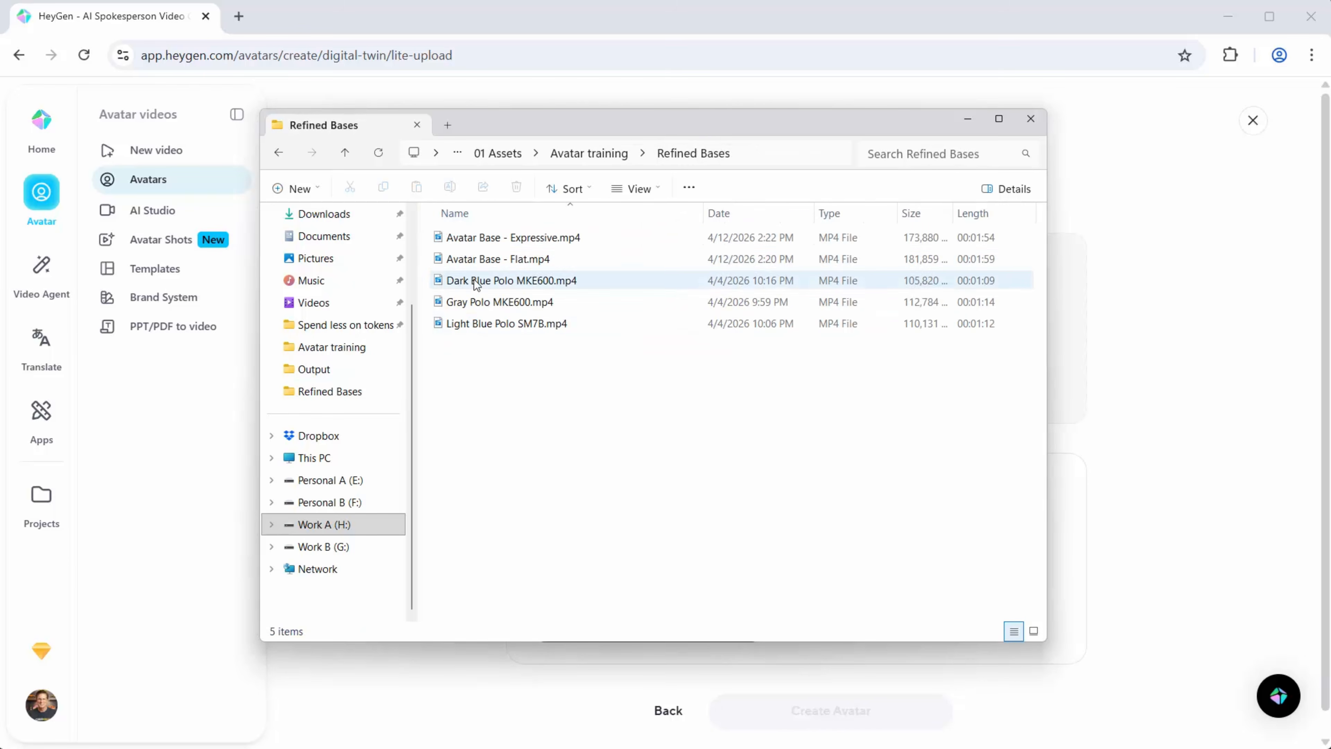
- Play the Avatar Base - Flat.mp4 and Avatar Base - Expressive.mp4 clips to compare them
click(481, 259)
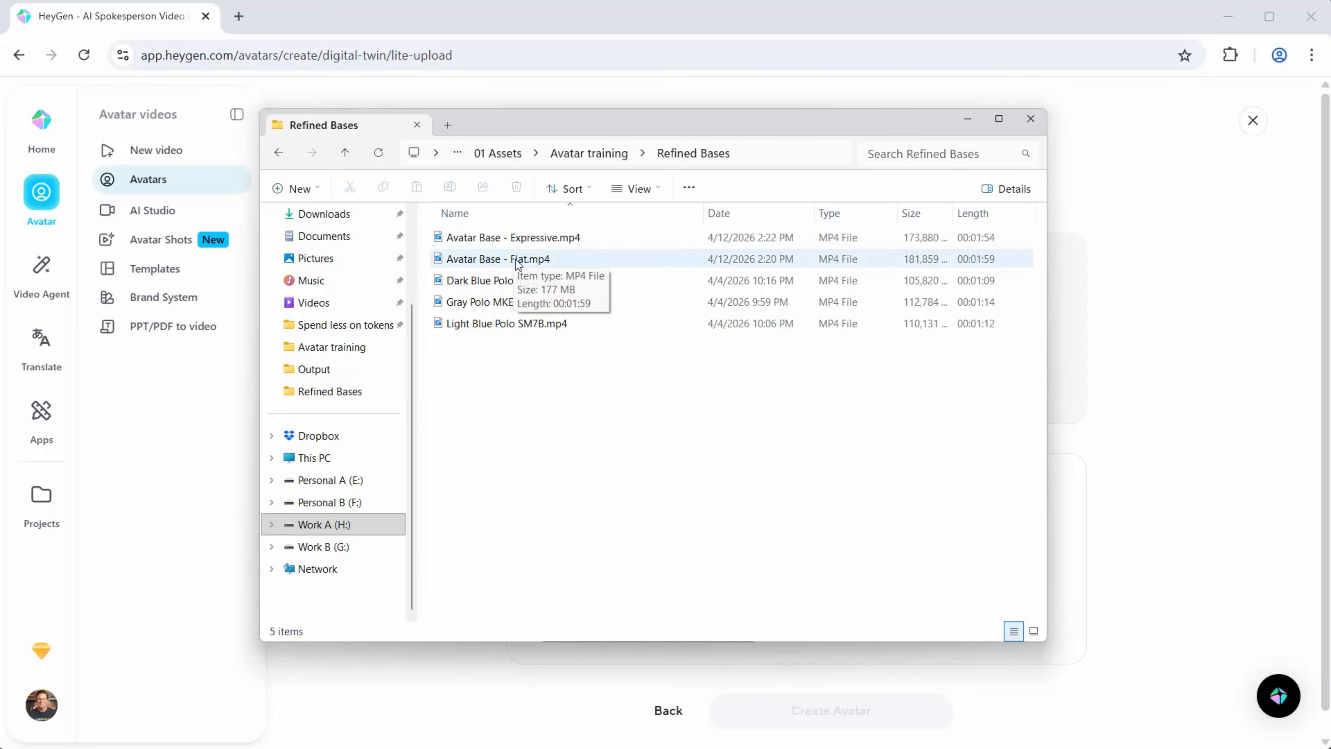
double_click(493, 260)
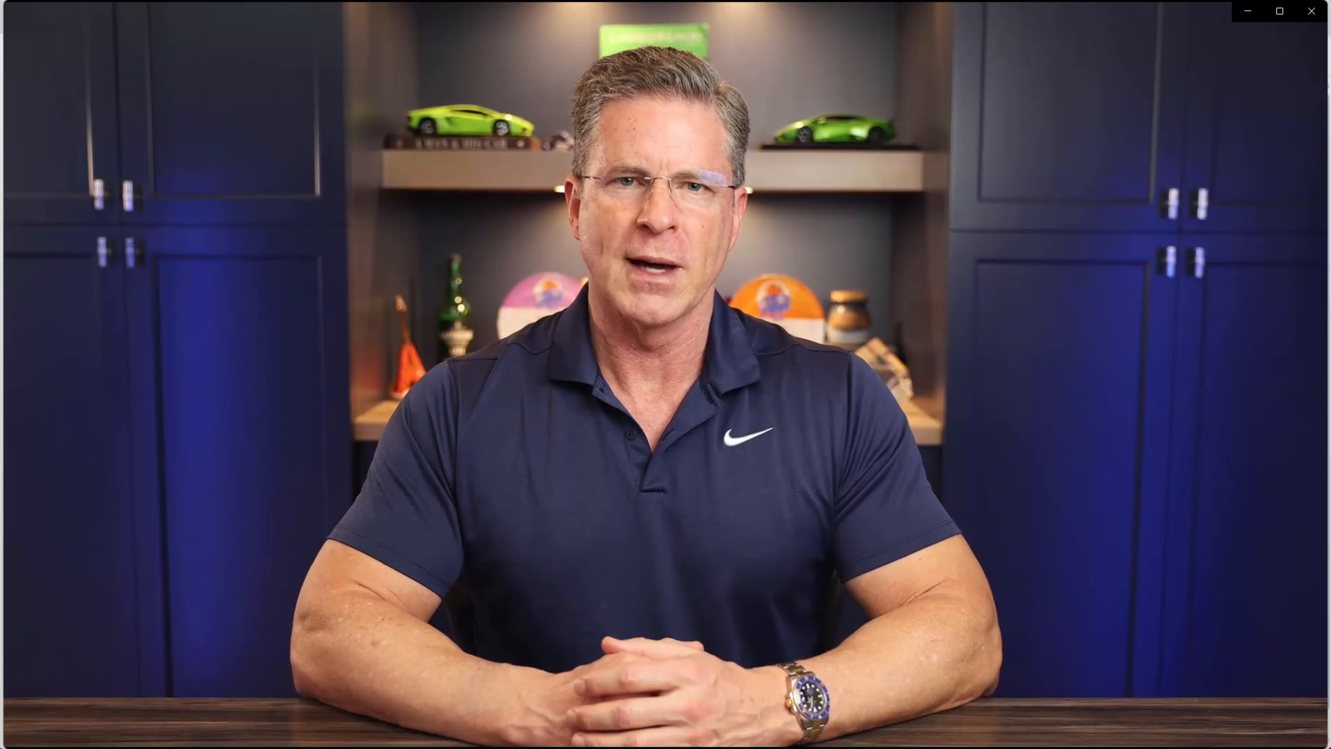
click(1311, 11)
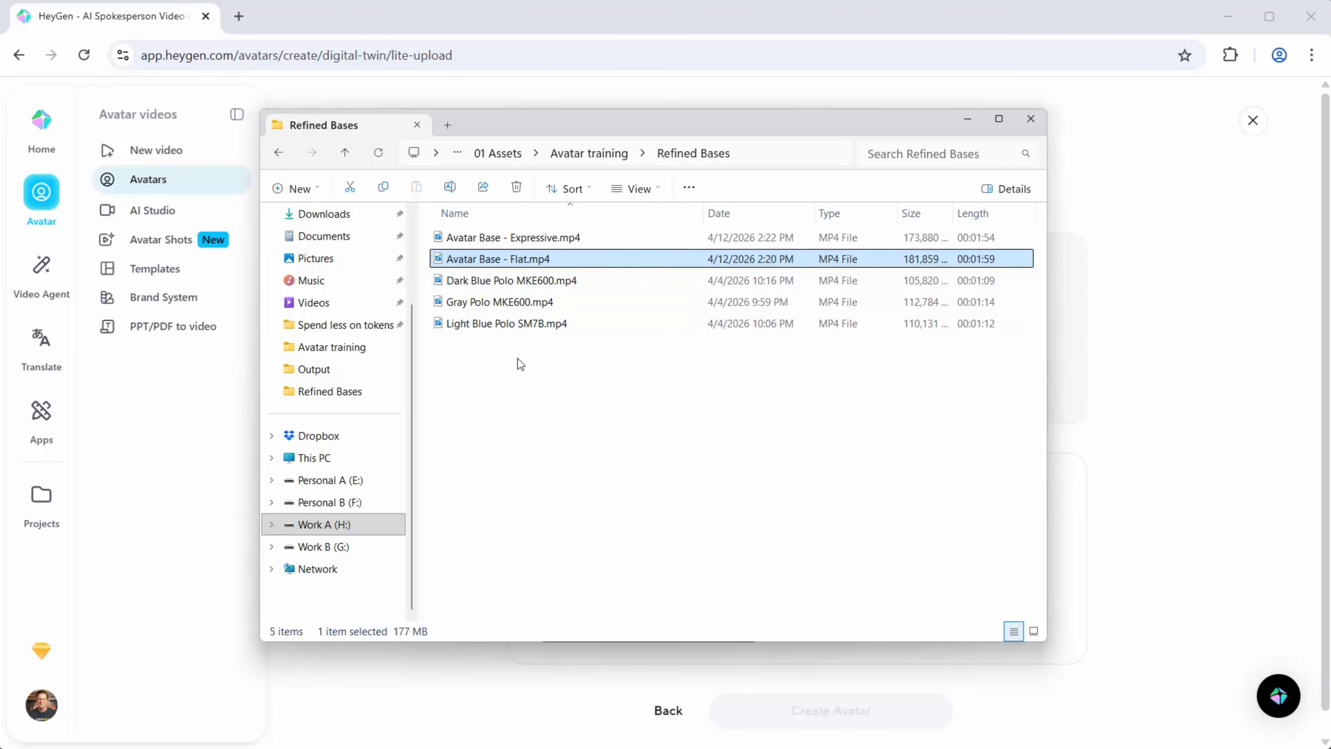
double_click(504, 240)
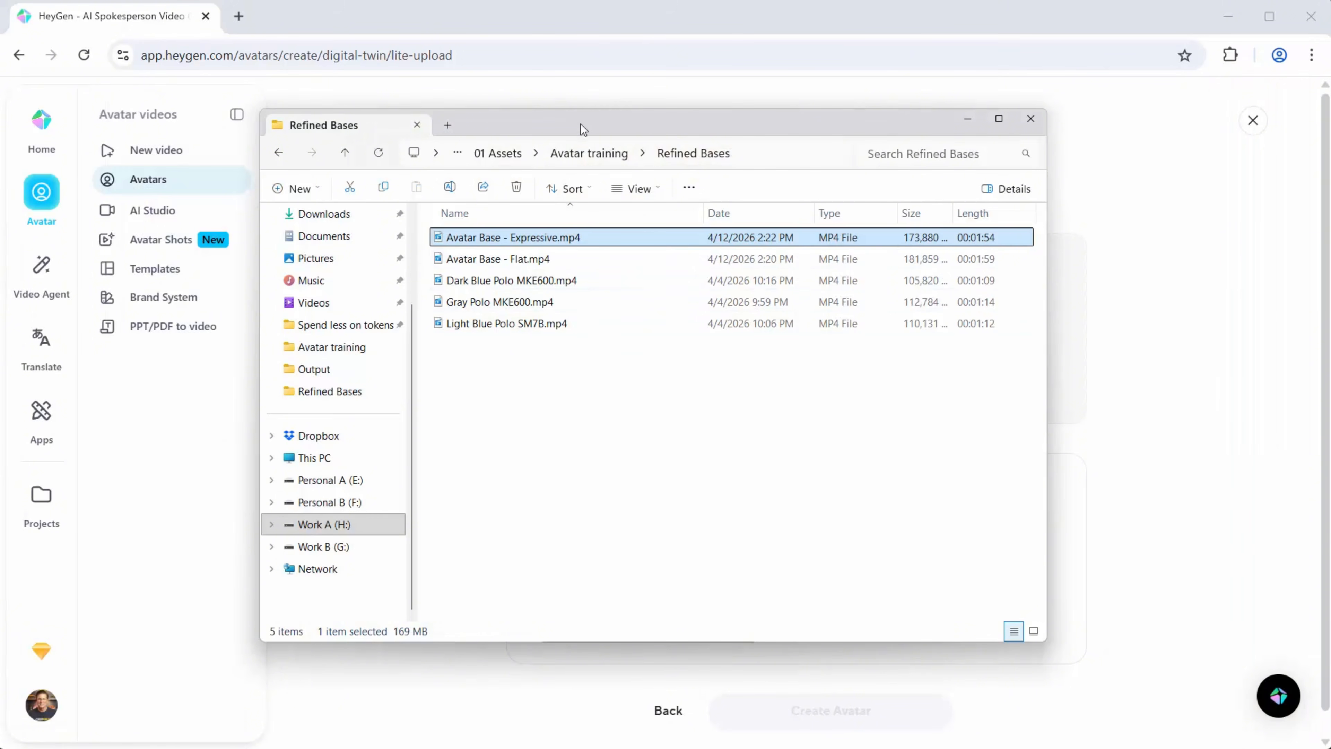
- Upload Avatar Base - Flat.mp4 from the Refined Bases folder as the avatar's video footage
drag(611, 122, 857, 443)
drag(776, 574, 792, 343)
drag(793, 343, 792, 344)
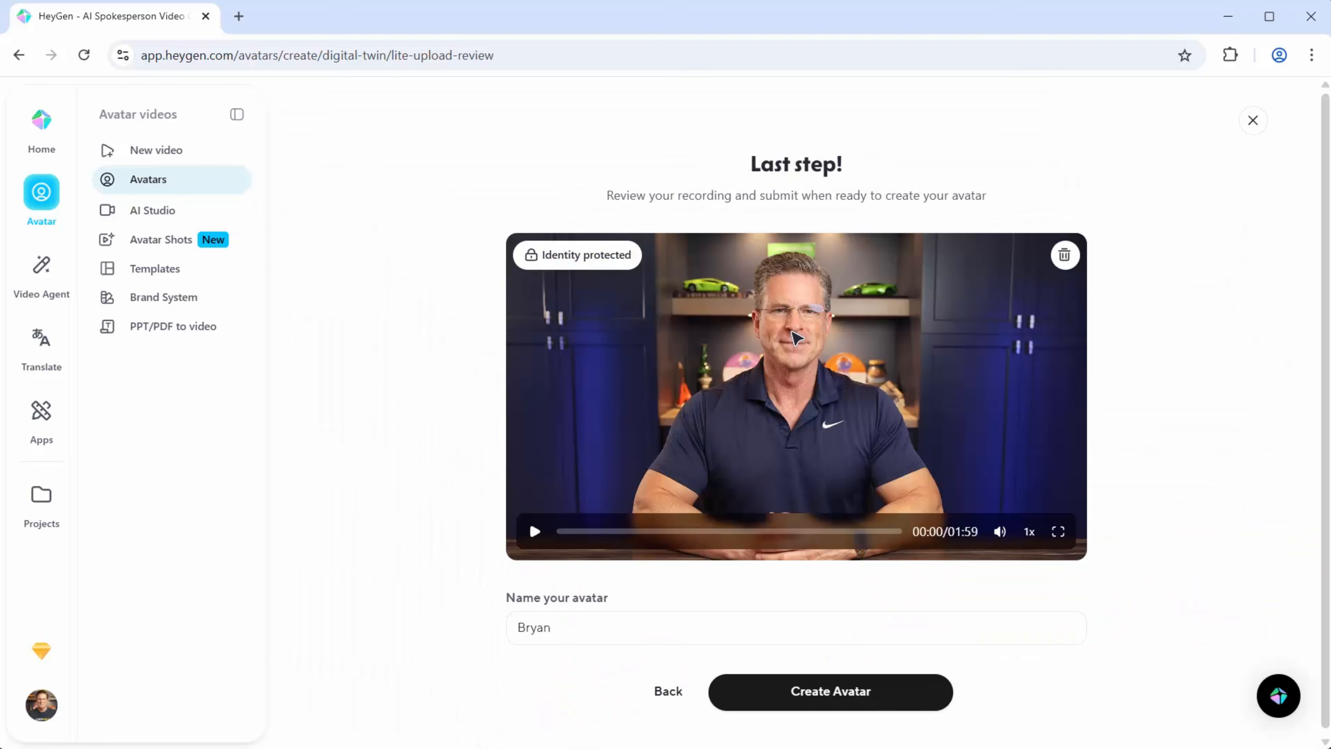
- Name the avatar with the person's first name followed by "Flat", check its identity protection, and create it
click(570, 627)
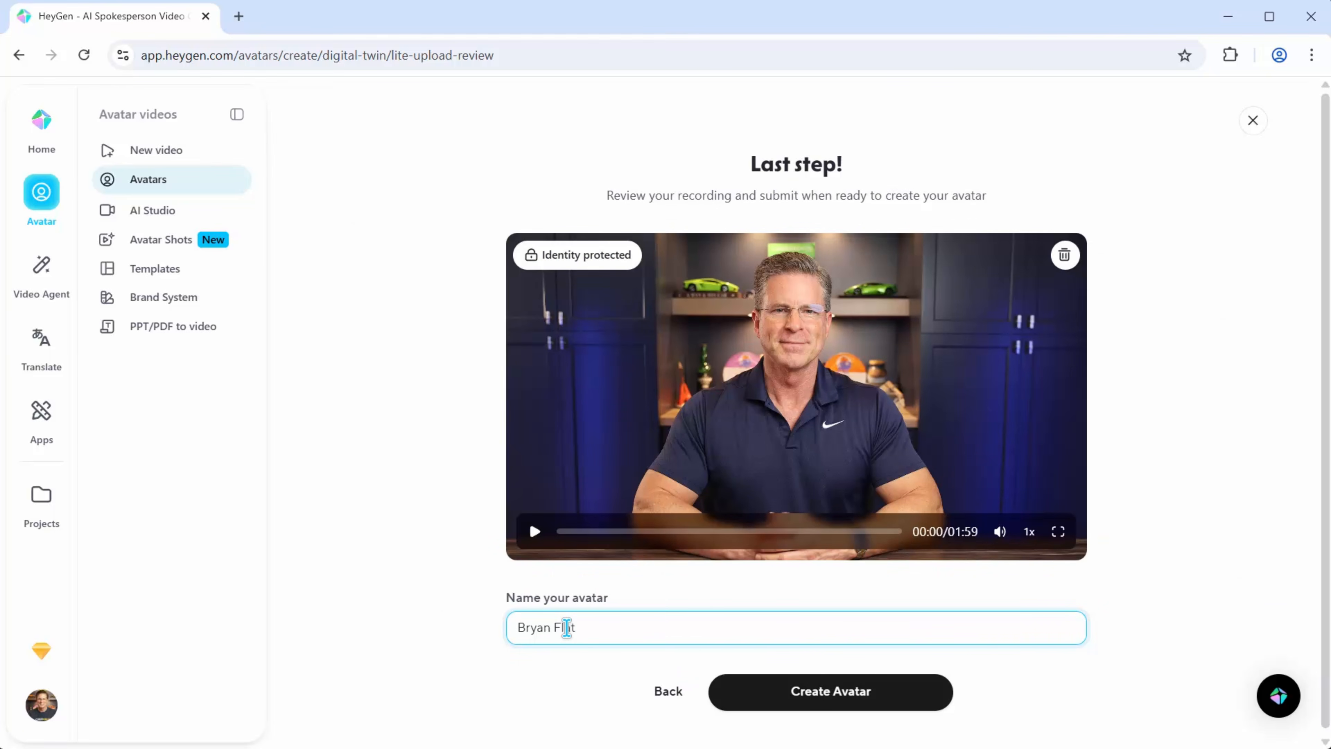
mouse_move(579, 268)
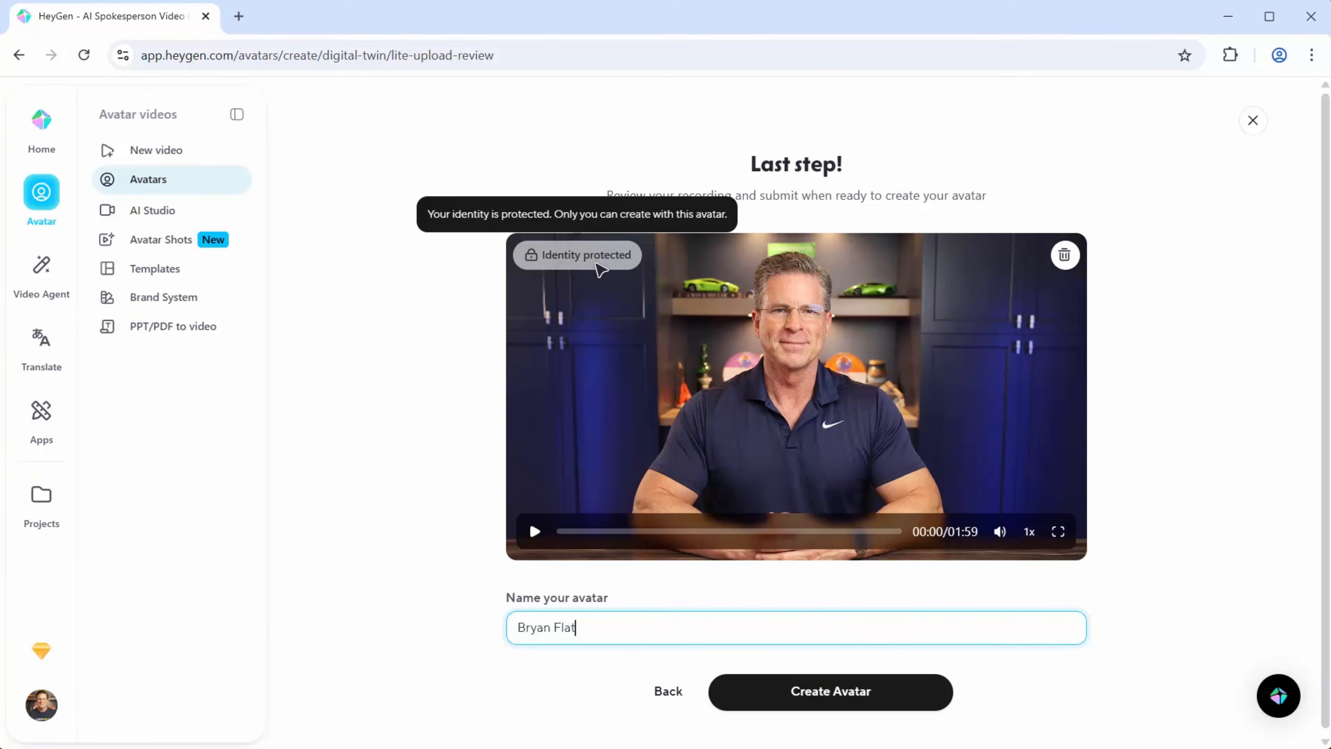
click(816, 697)
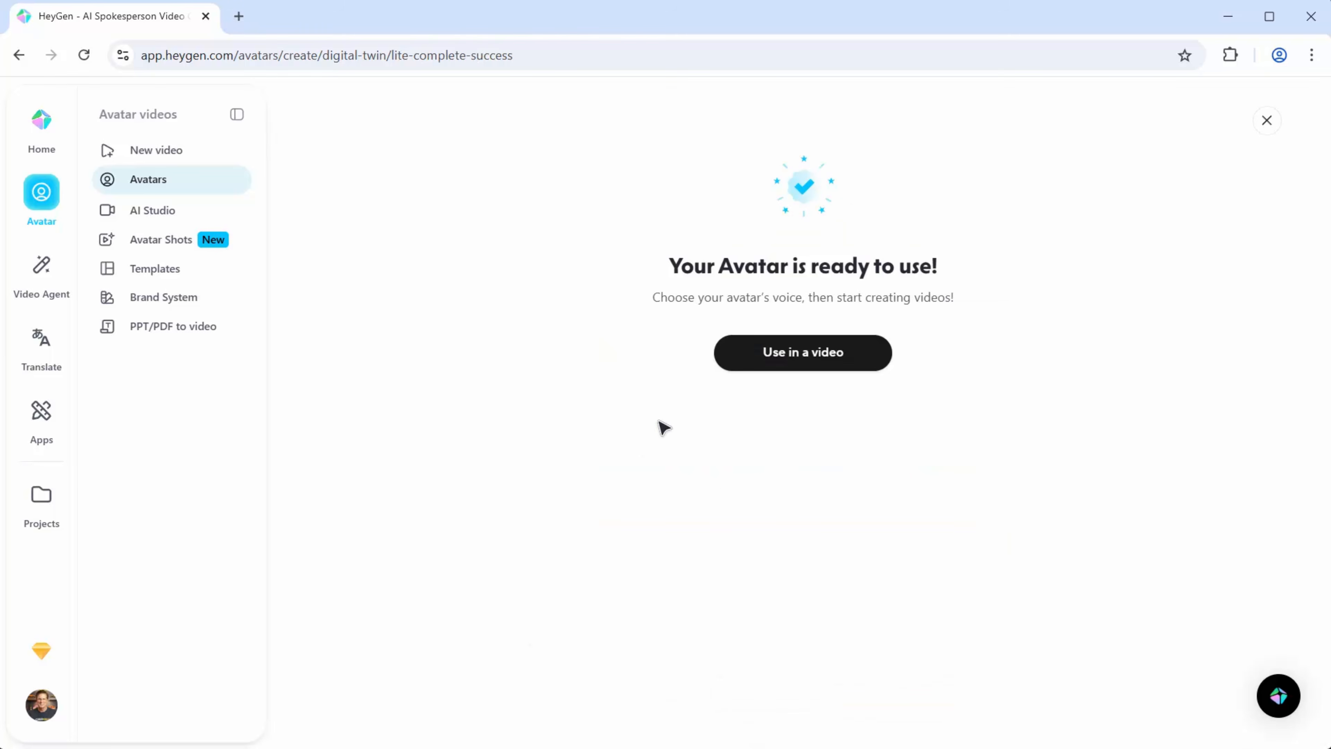
- Use the new avatar in a video, start its webcam identity verification, and set the microphone to DLZ Creator 1-2 (DLZ Creator)
click(798, 365)
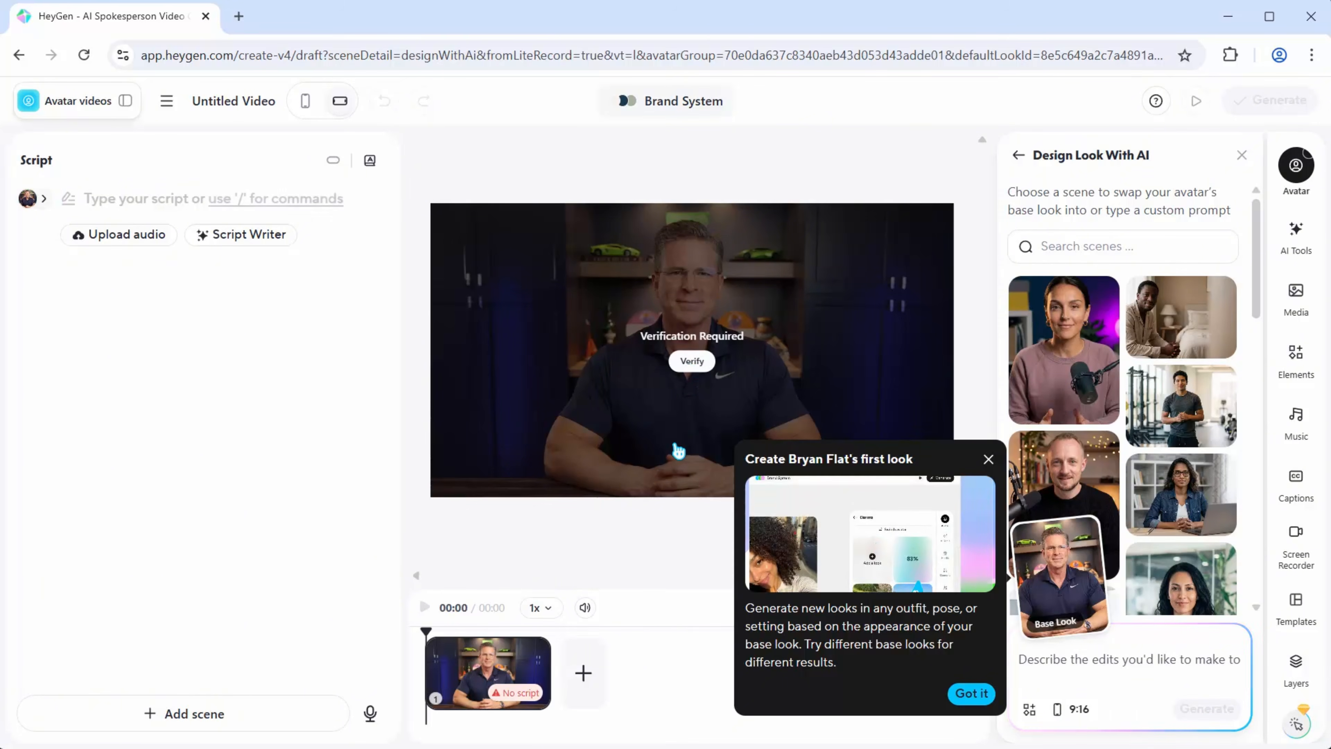
click(699, 403)
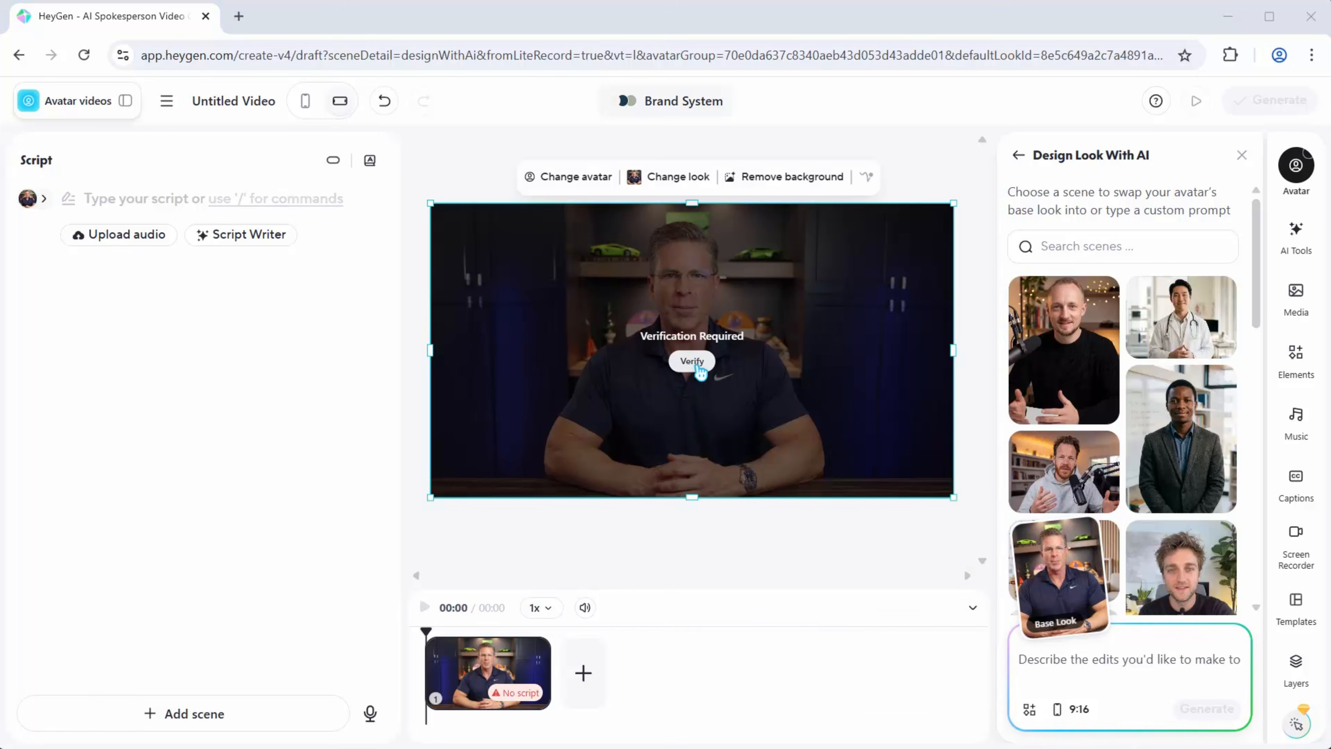
click(693, 364)
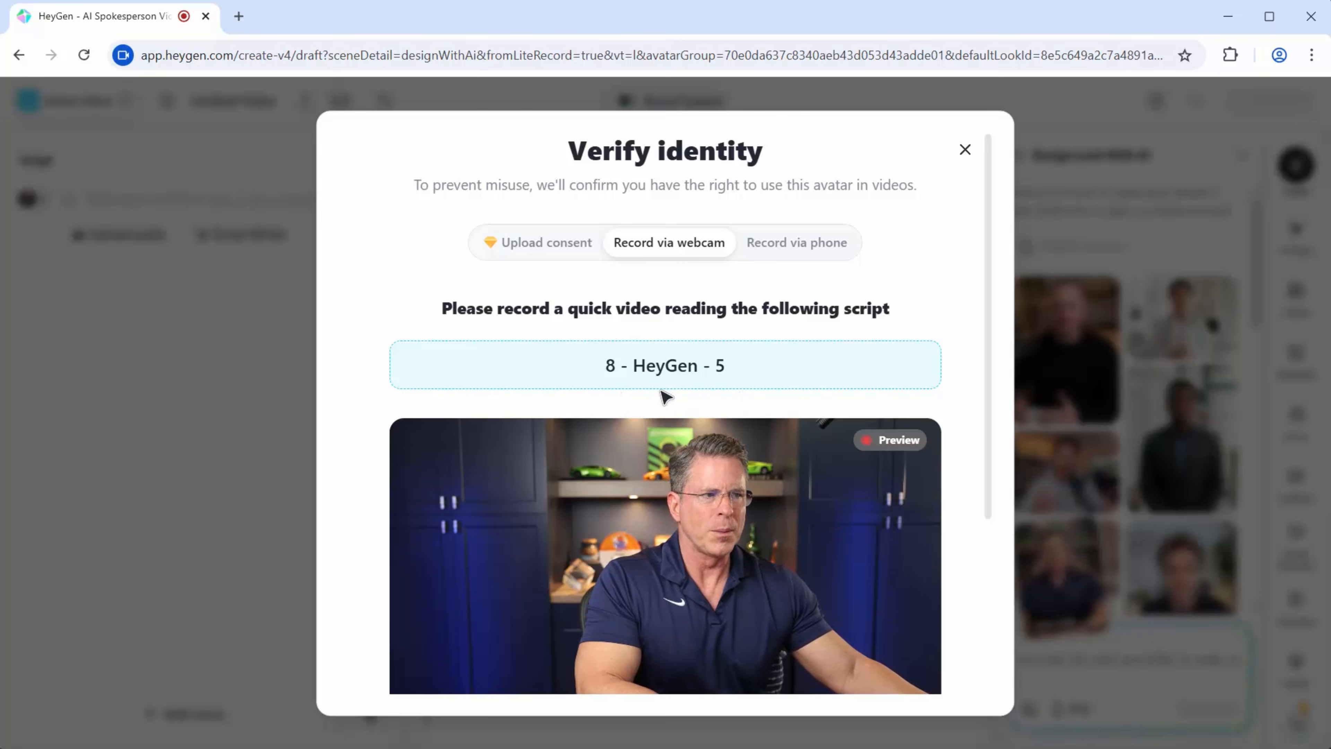
scroll(666, 396, down, 5)
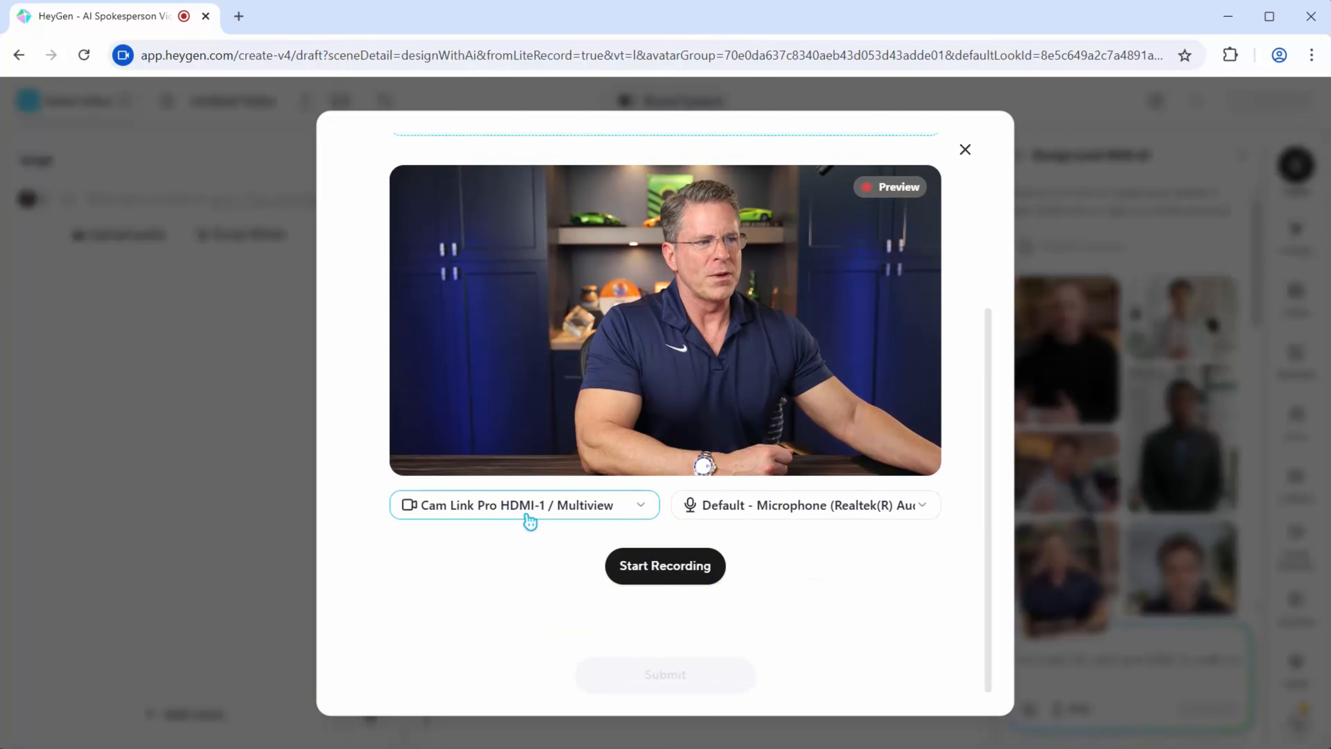
click(763, 510)
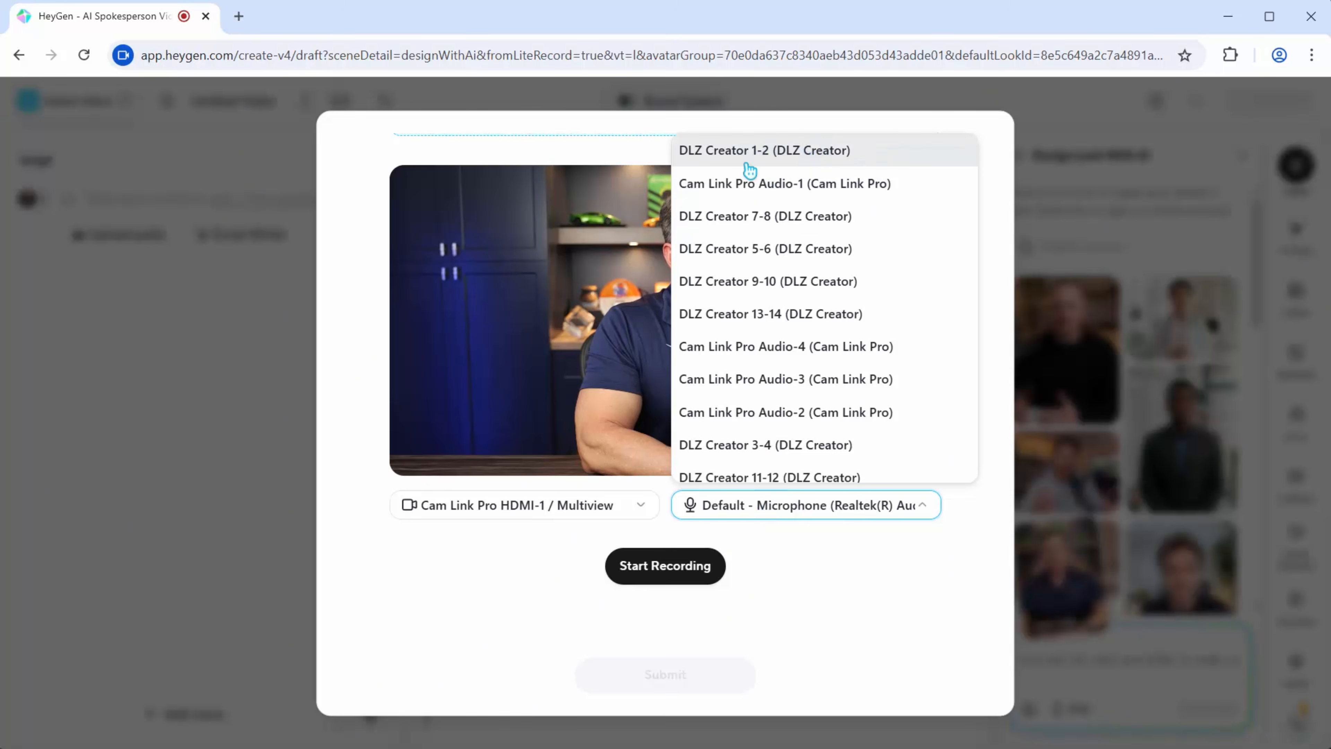
click(788, 152)
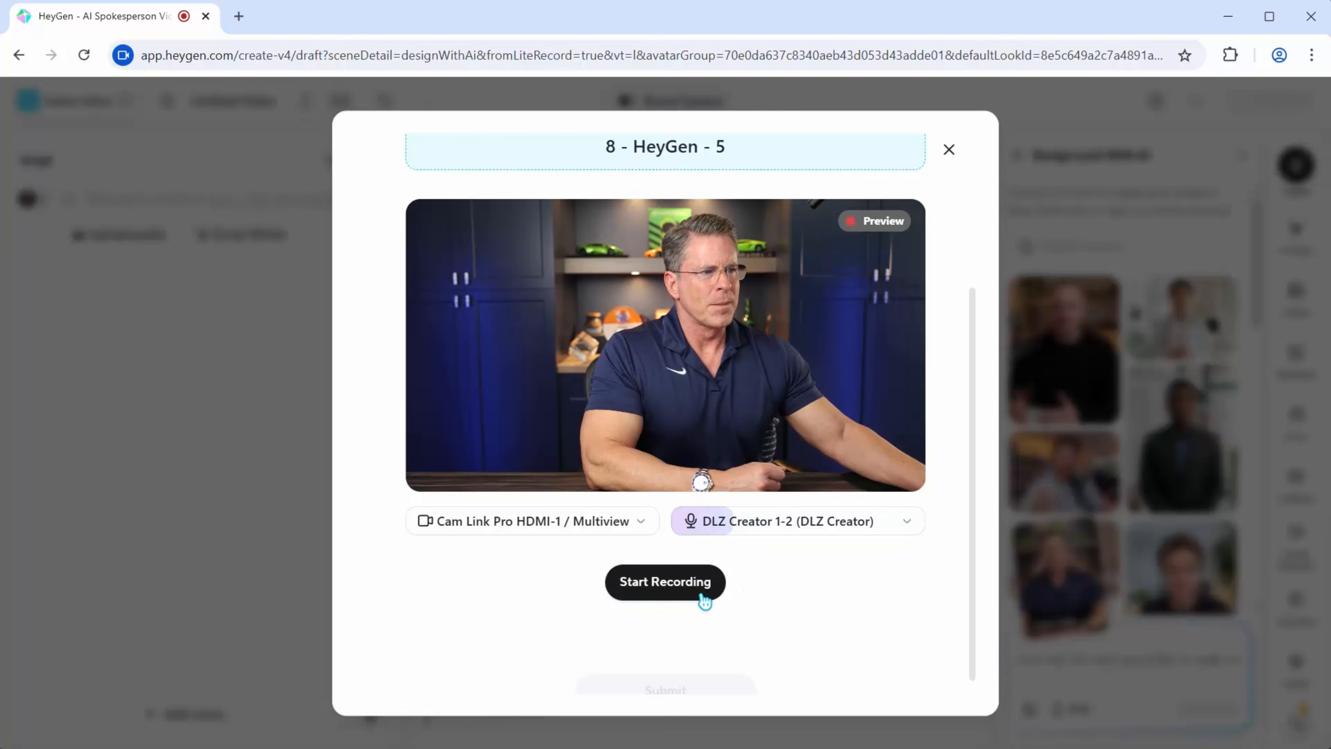
- Record the webcam video reading the displayed verification script, submit it, and finish the avatar's identity verification
click(668, 592)
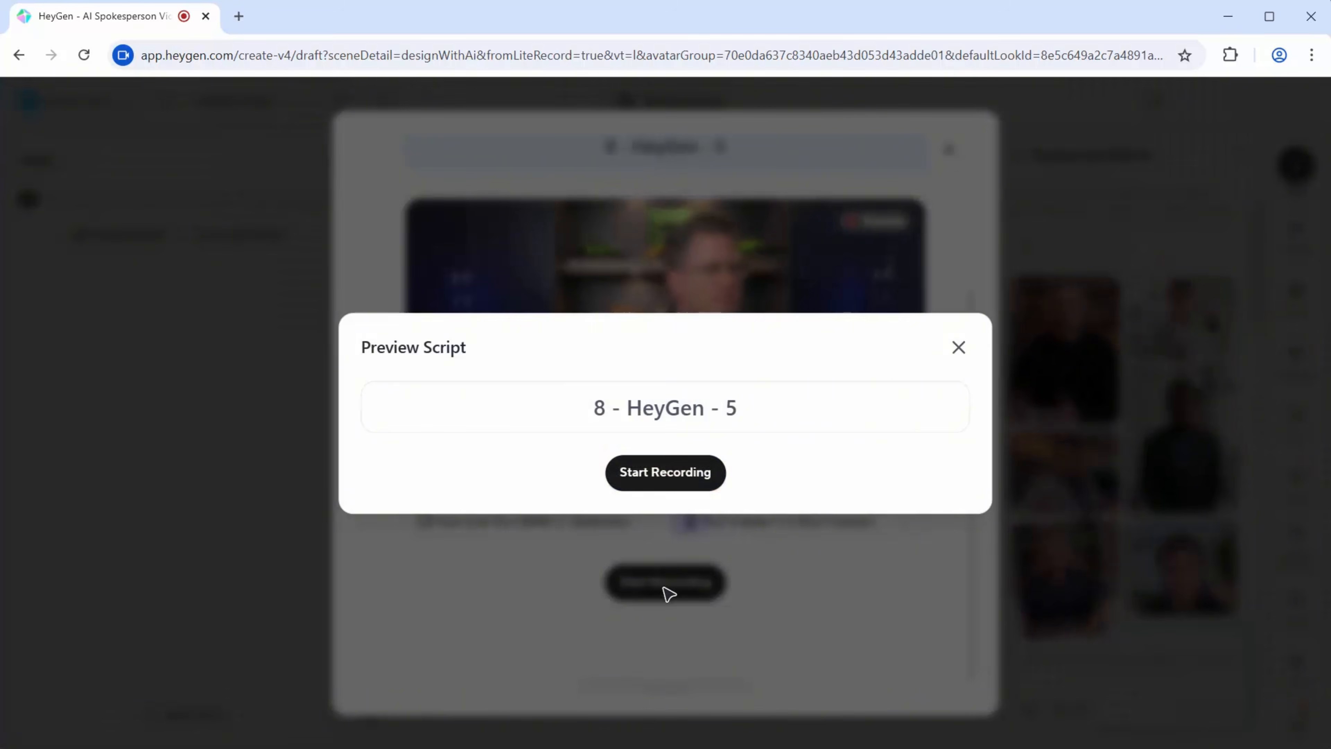
click(662, 472)
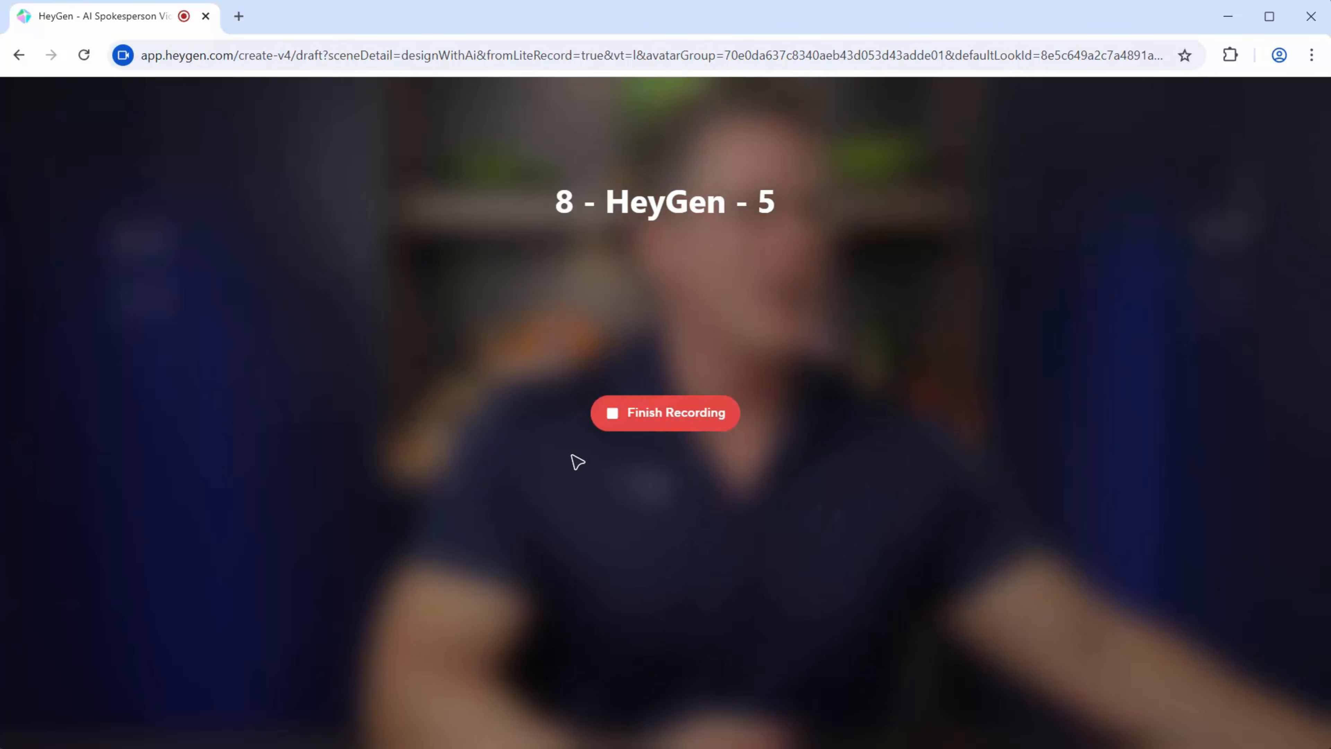
click(672, 416)
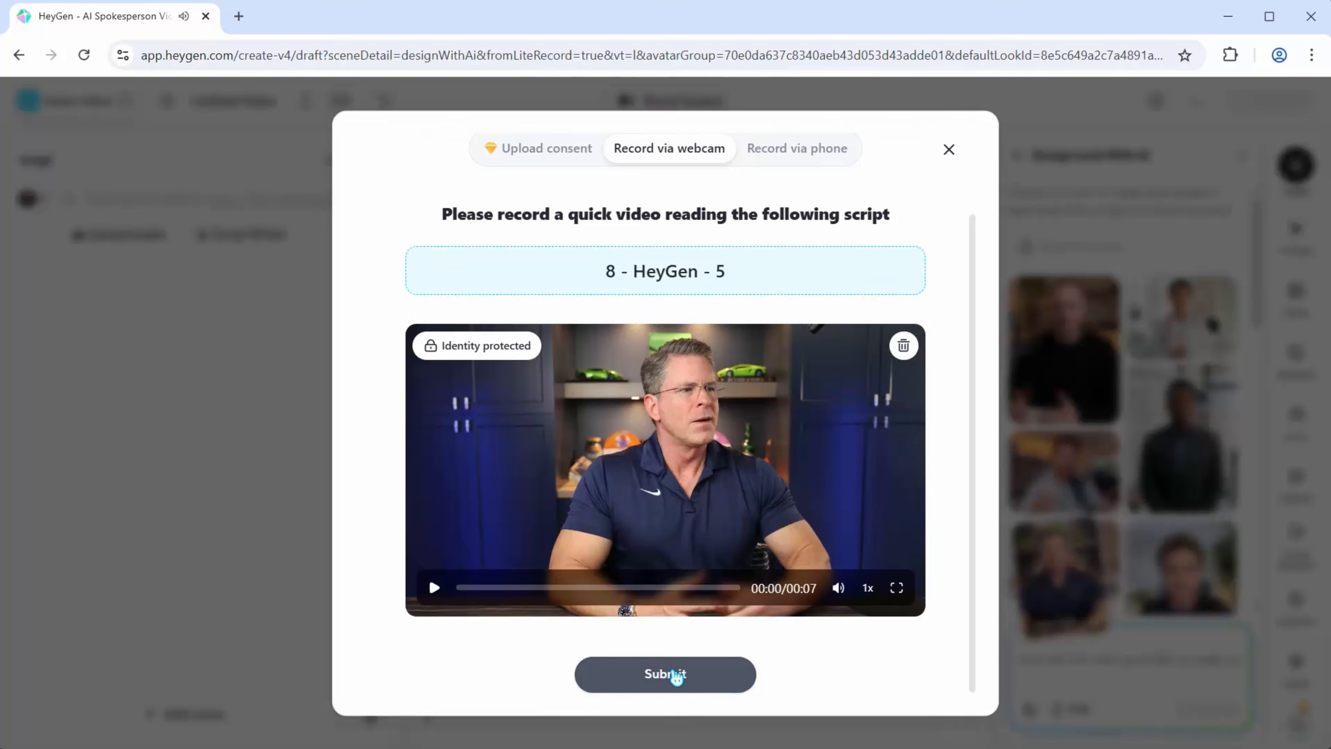
click(677, 677)
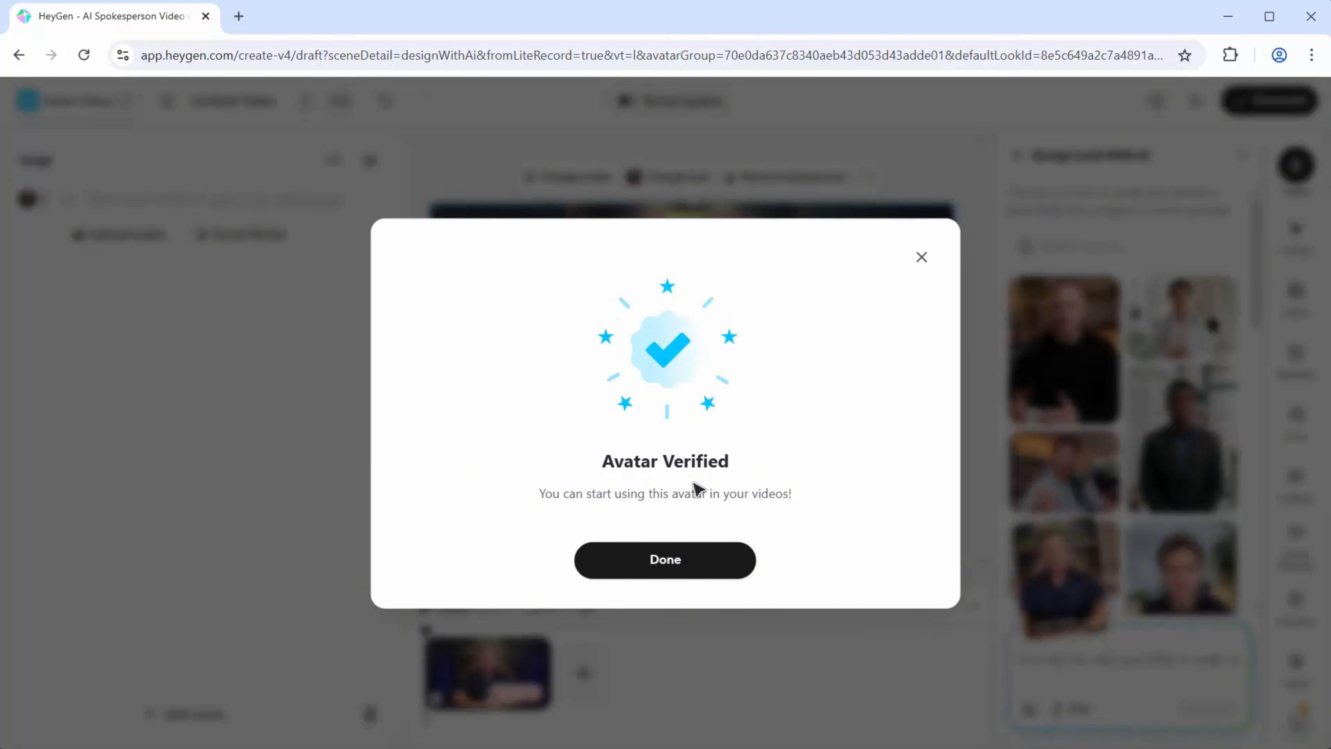
click(671, 558)
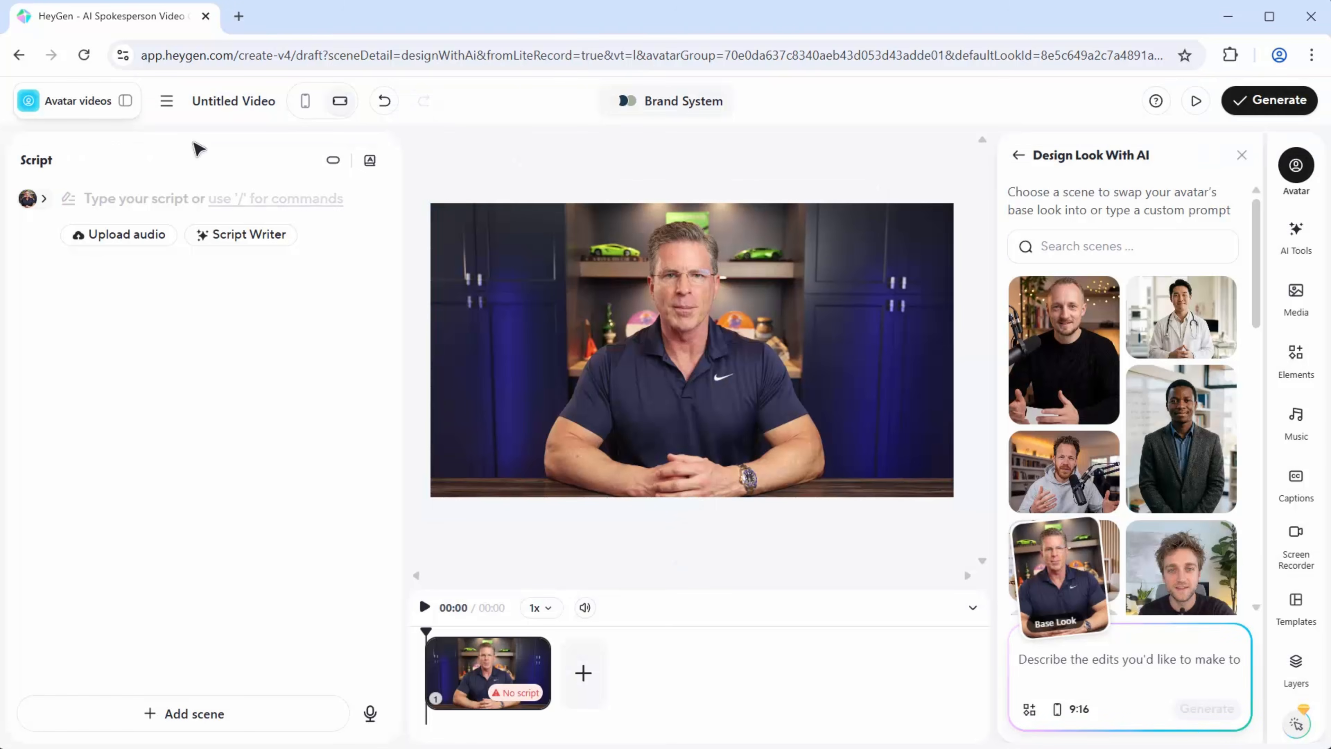
- Write a script greeting with the person's full name, a 0.5s pause, and a second line reading "This is my digital clone!"
text(Hello I'm Bryan )
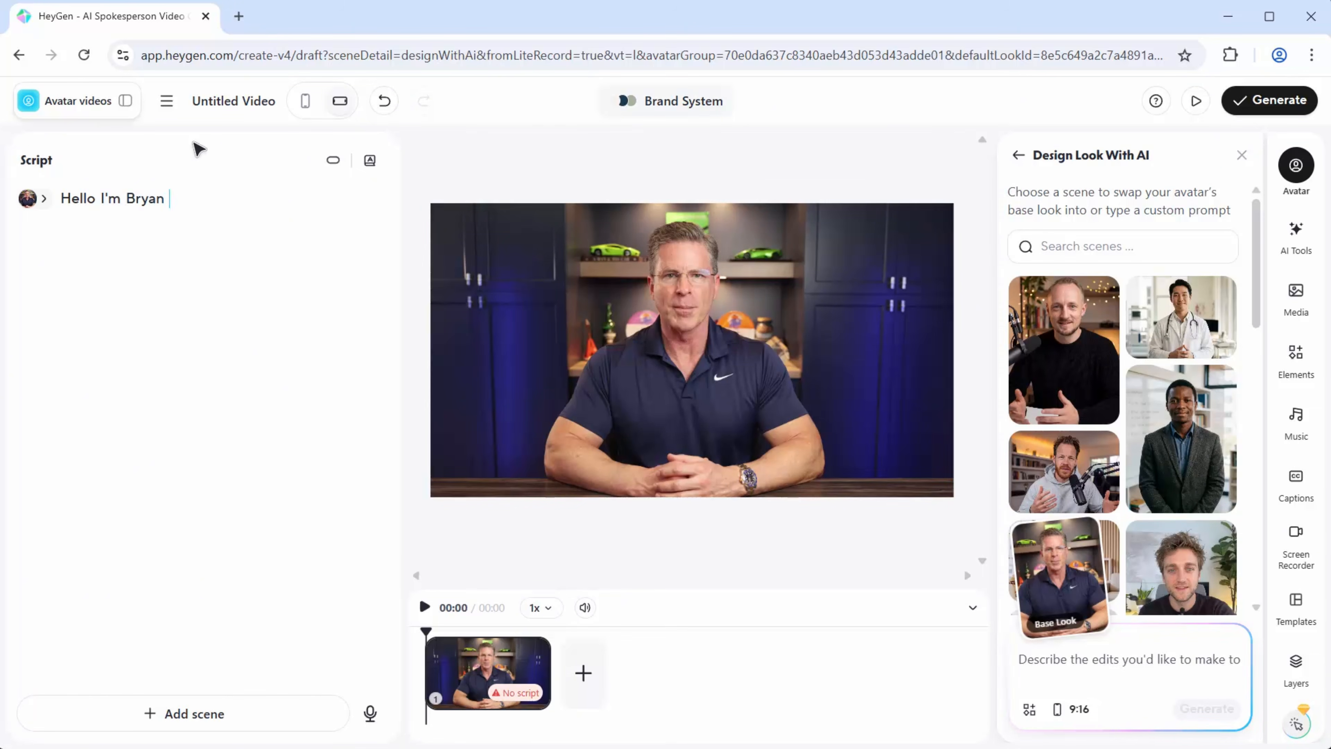
text(Lamb)
key(Return)
text(This is my digital clone!)
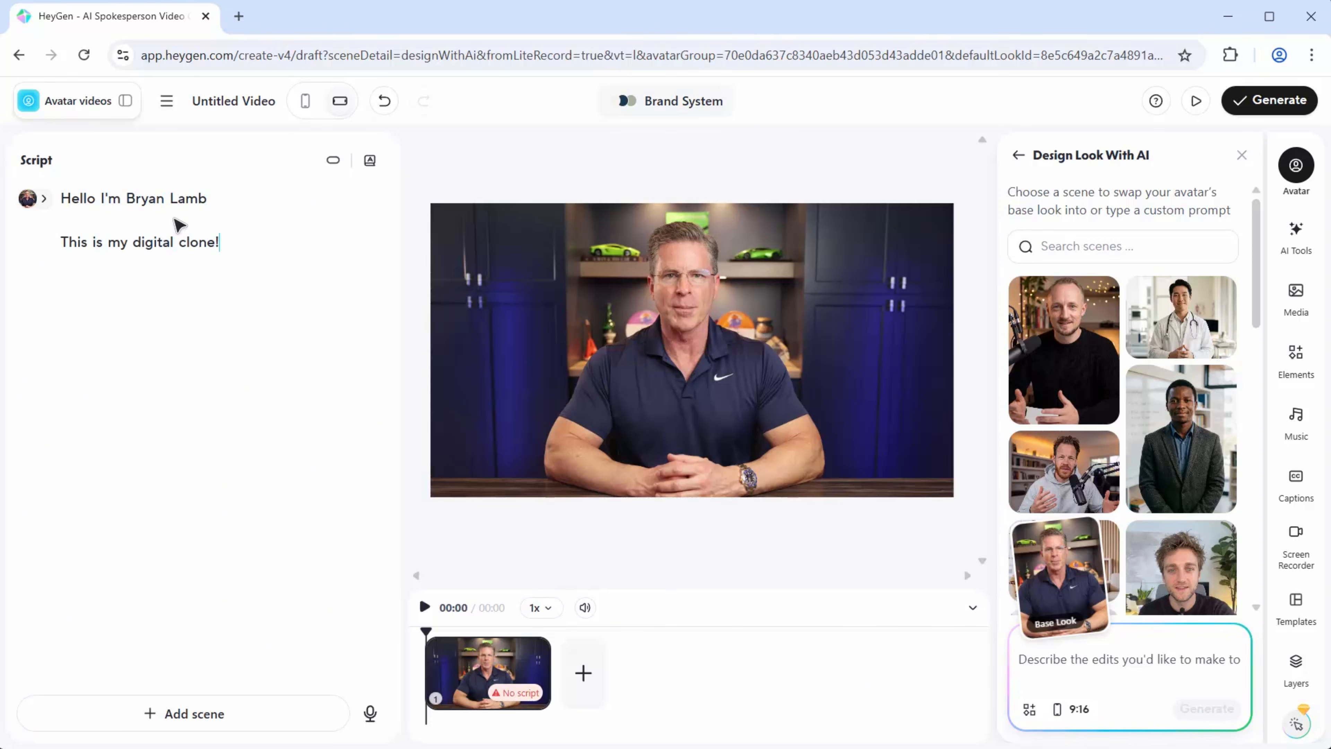
click(93, 220)
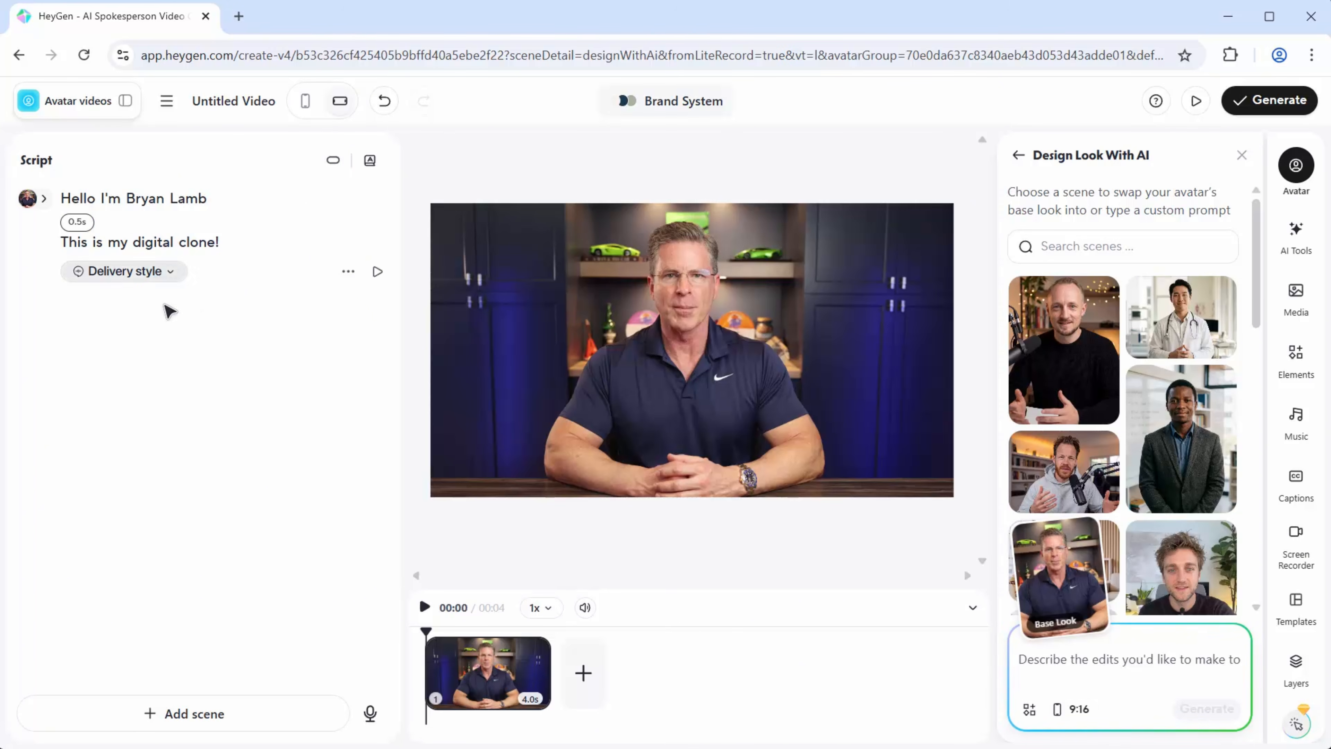
- Examine the Excited, Casual and Calm presets of the script's Direct voice delivery style, reading the Calm prompt through, without applying any
click(172, 273)
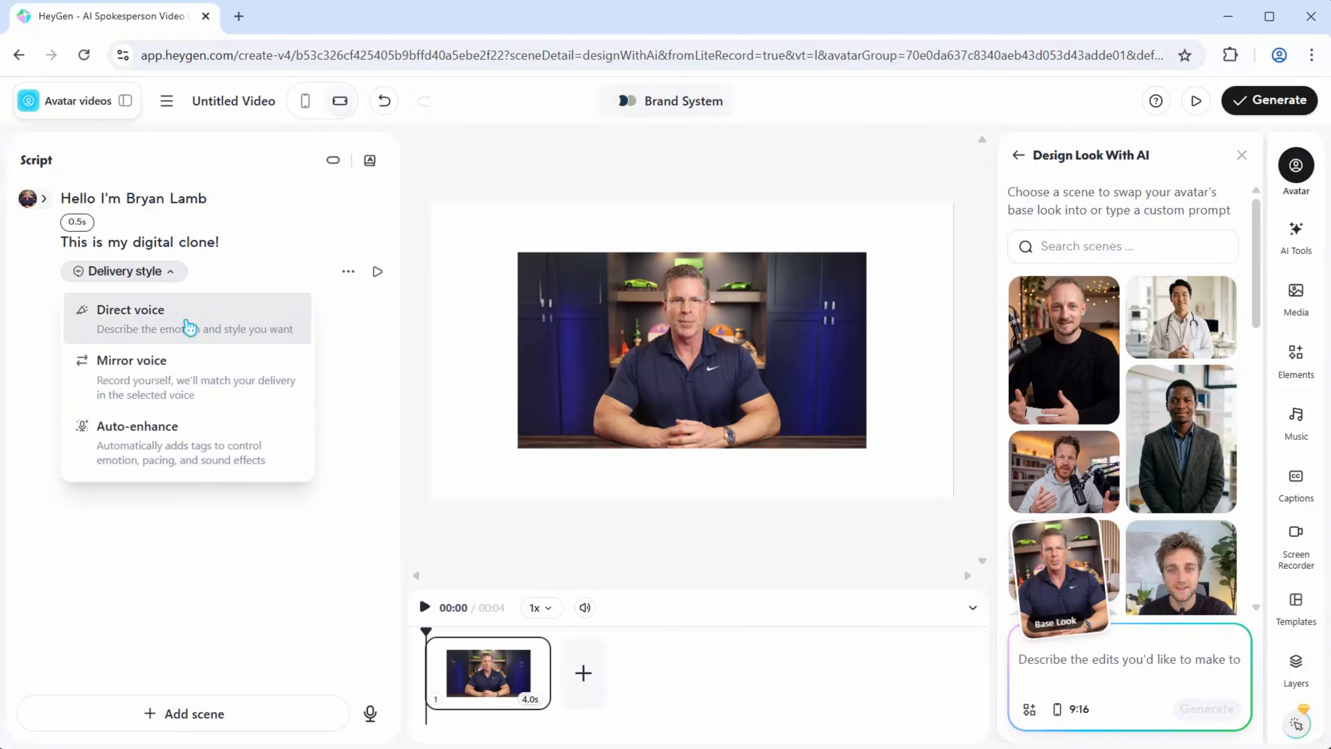
click(186, 324)
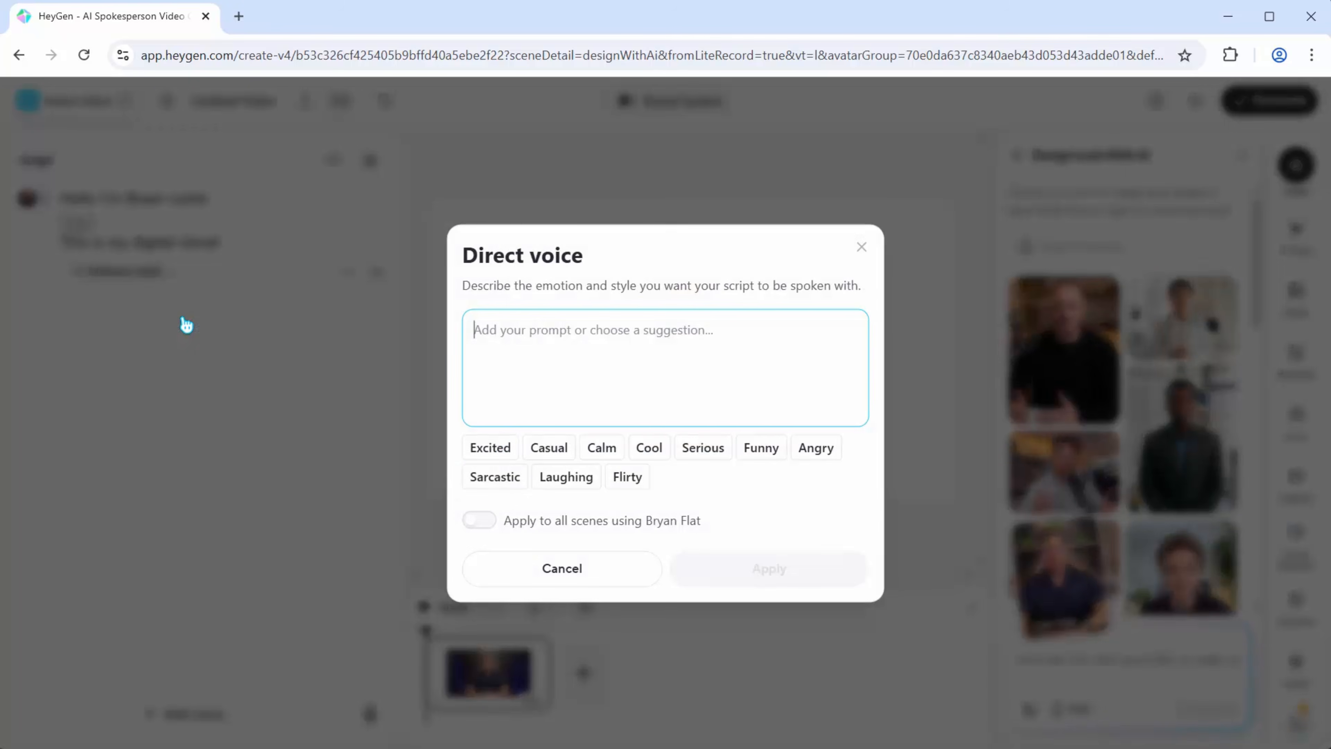
click(499, 452)
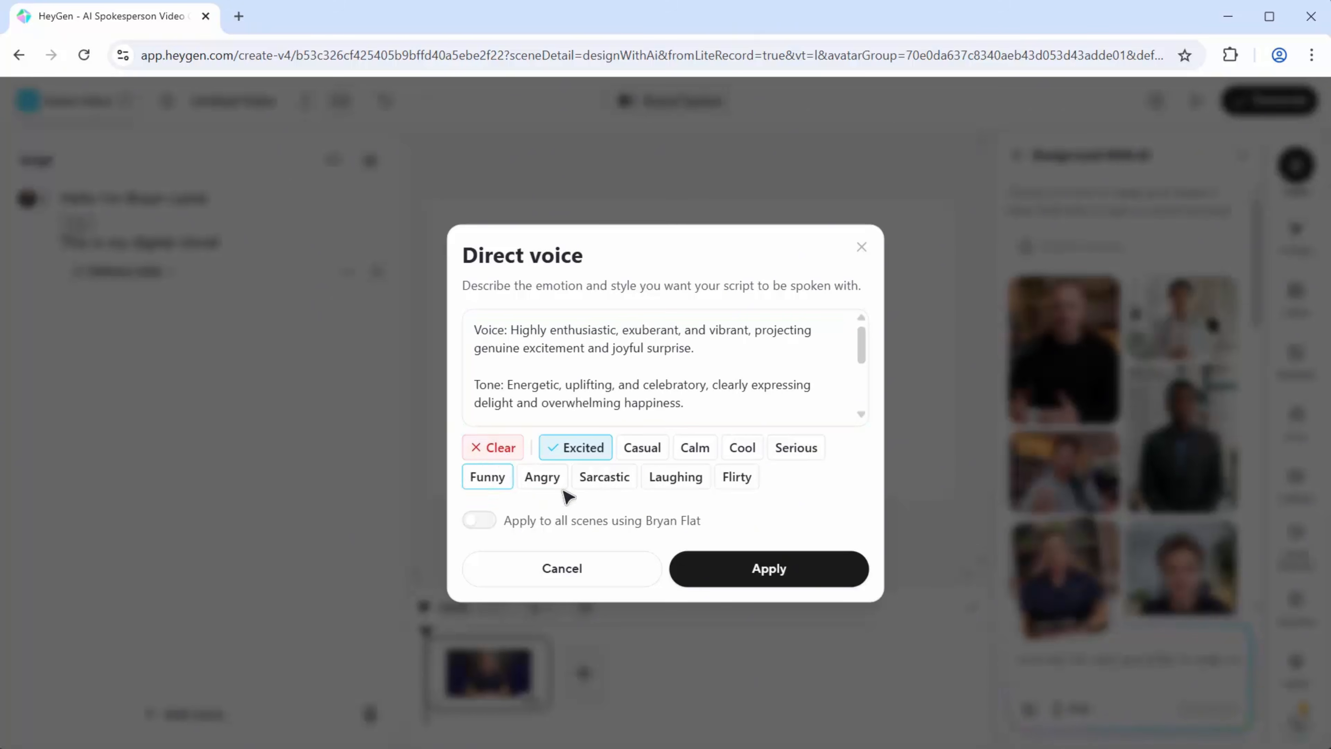
click(646, 454)
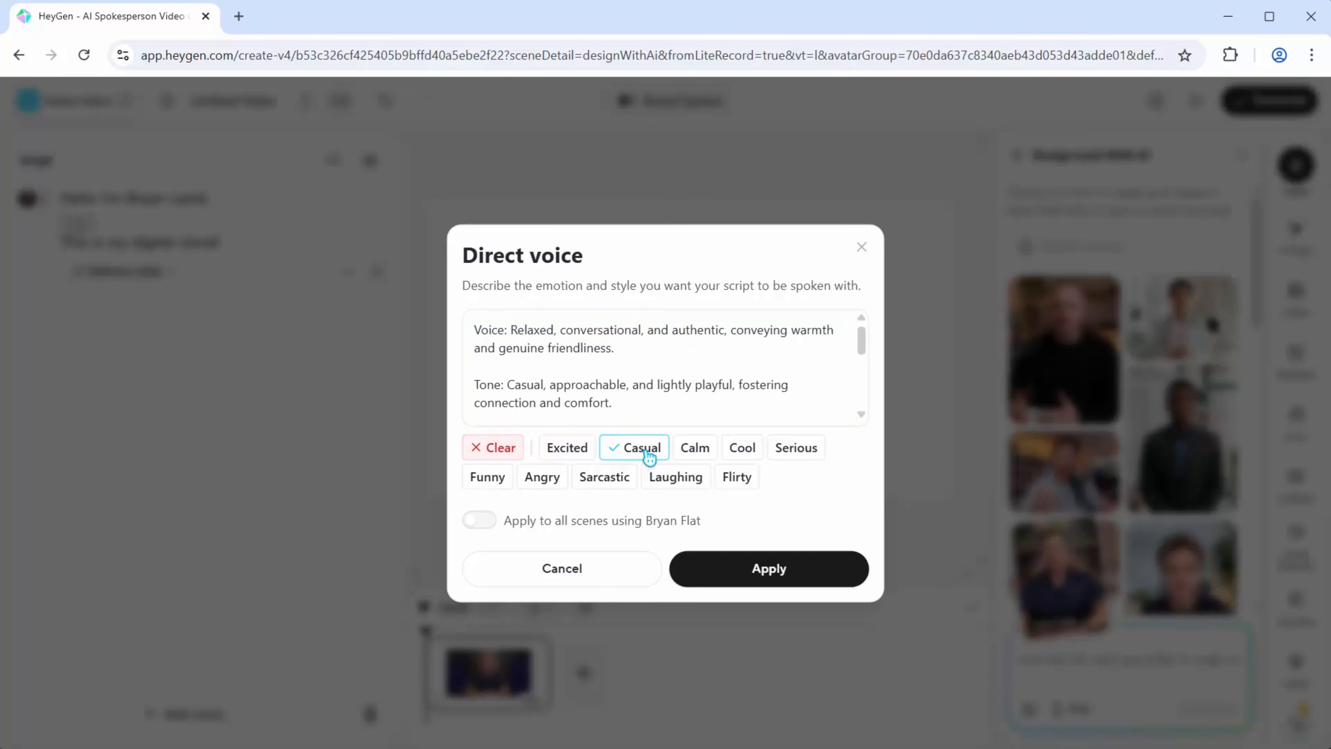
click(695, 447)
scroll(862, 344, down, 2)
scroll(859, 344, up, 2)
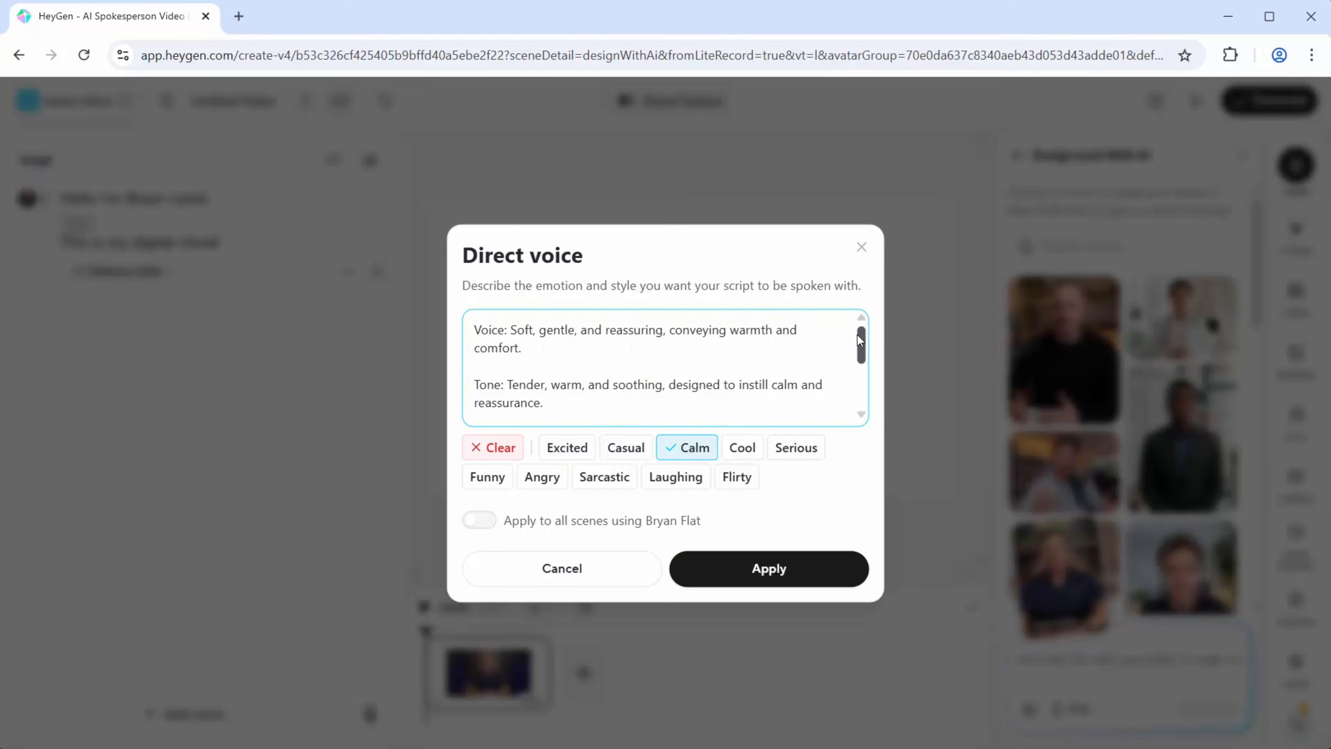
drag(859, 341, 865, 385)
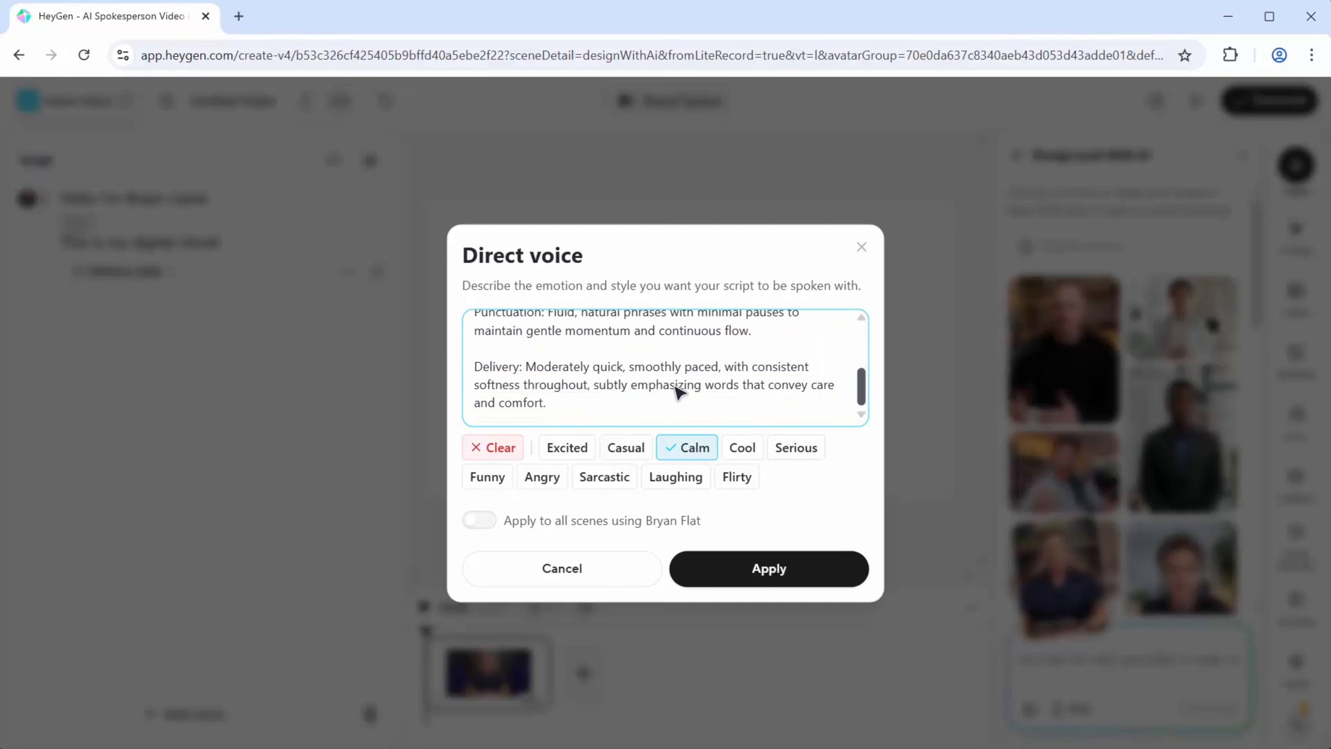
click(598, 577)
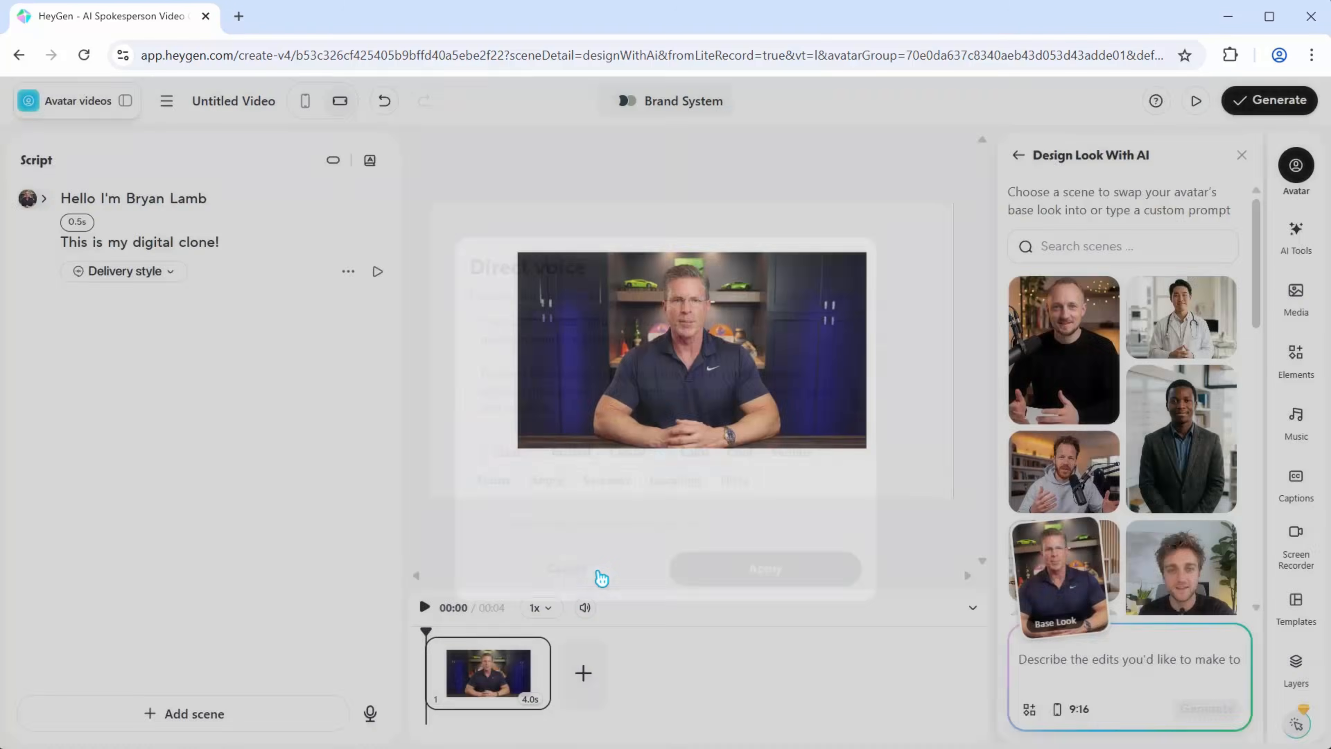
- On the Avatars page, delete the new avatar's "Podcaster with glasses and bookshelves" and "Man in the rust-colored shirt" looks
click(57, 112)
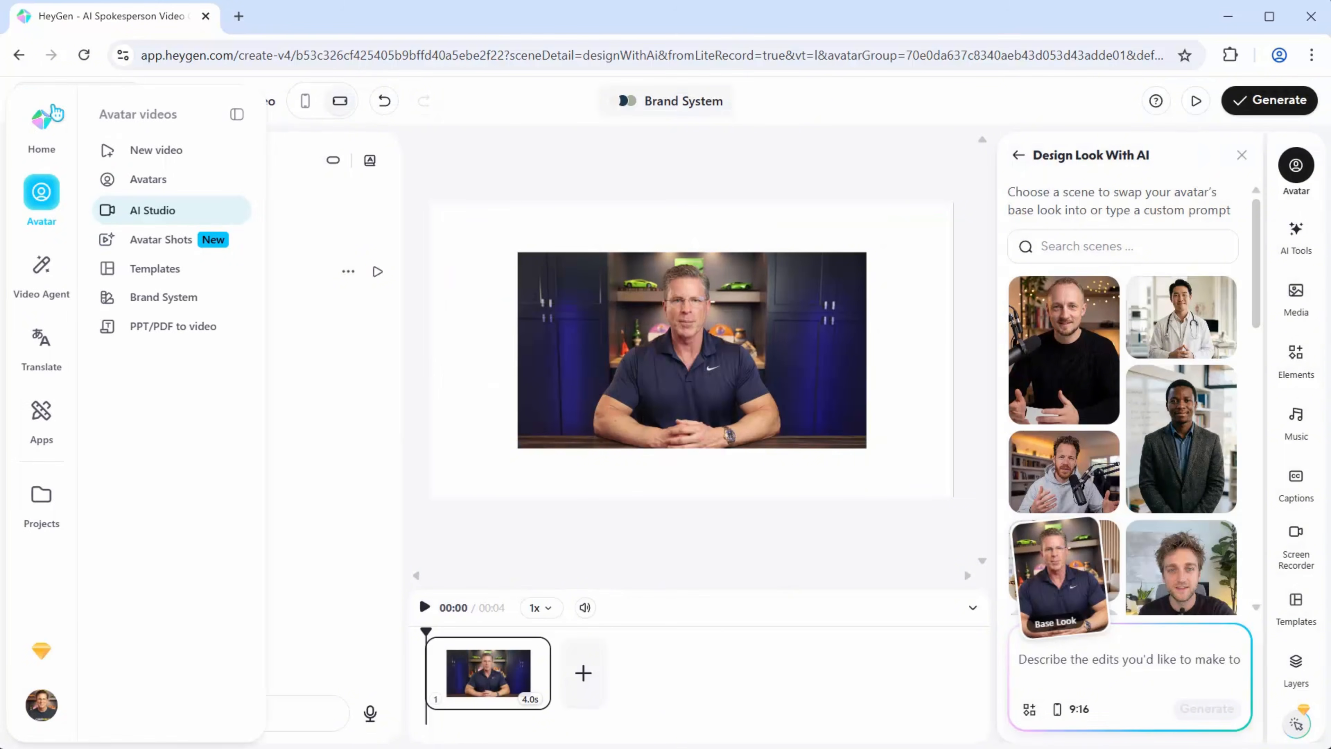
click(147, 183)
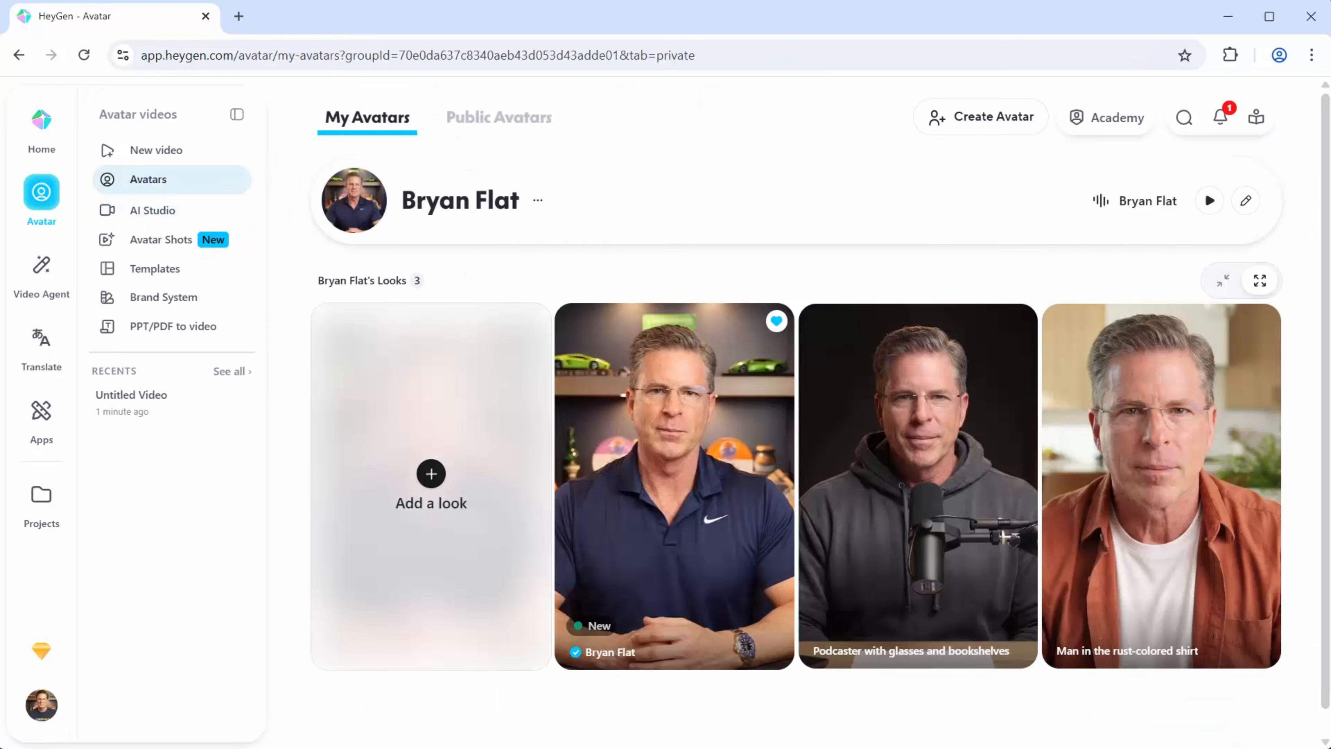
mouse_move(623, 517)
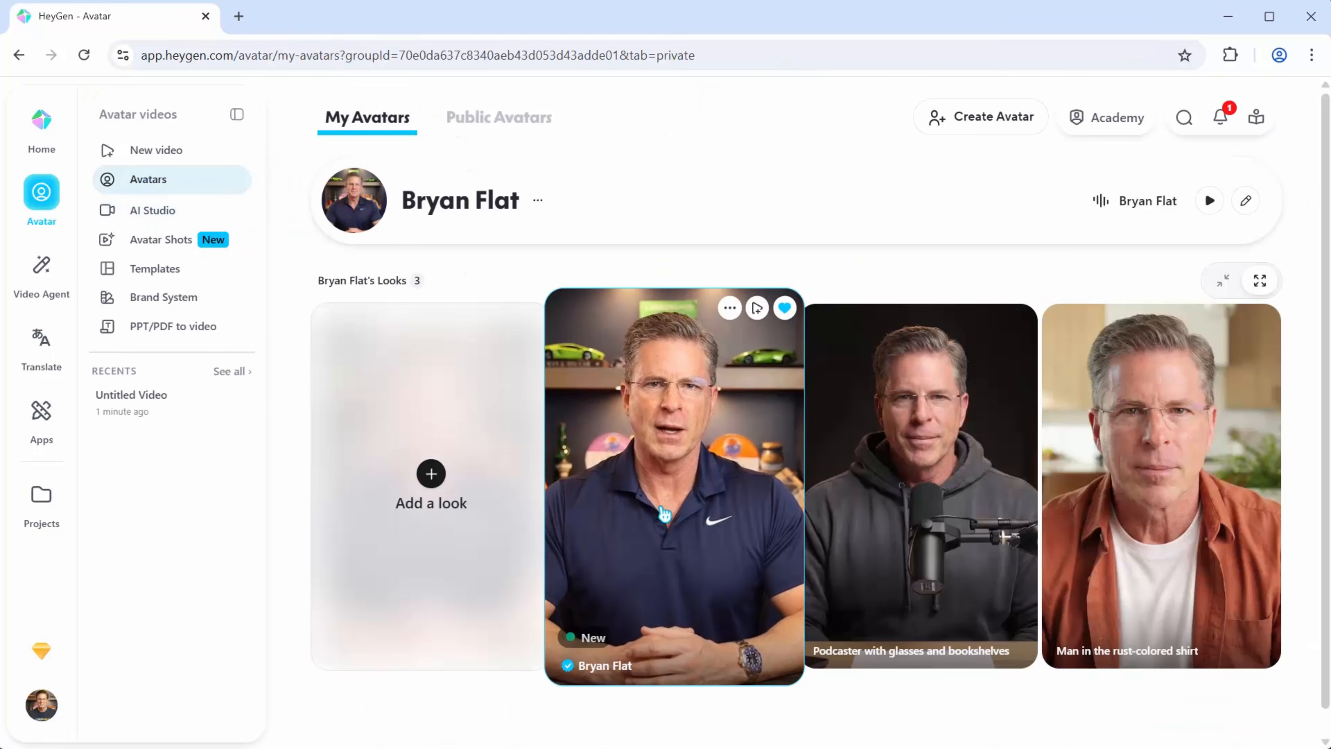
mouse_move(882, 506)
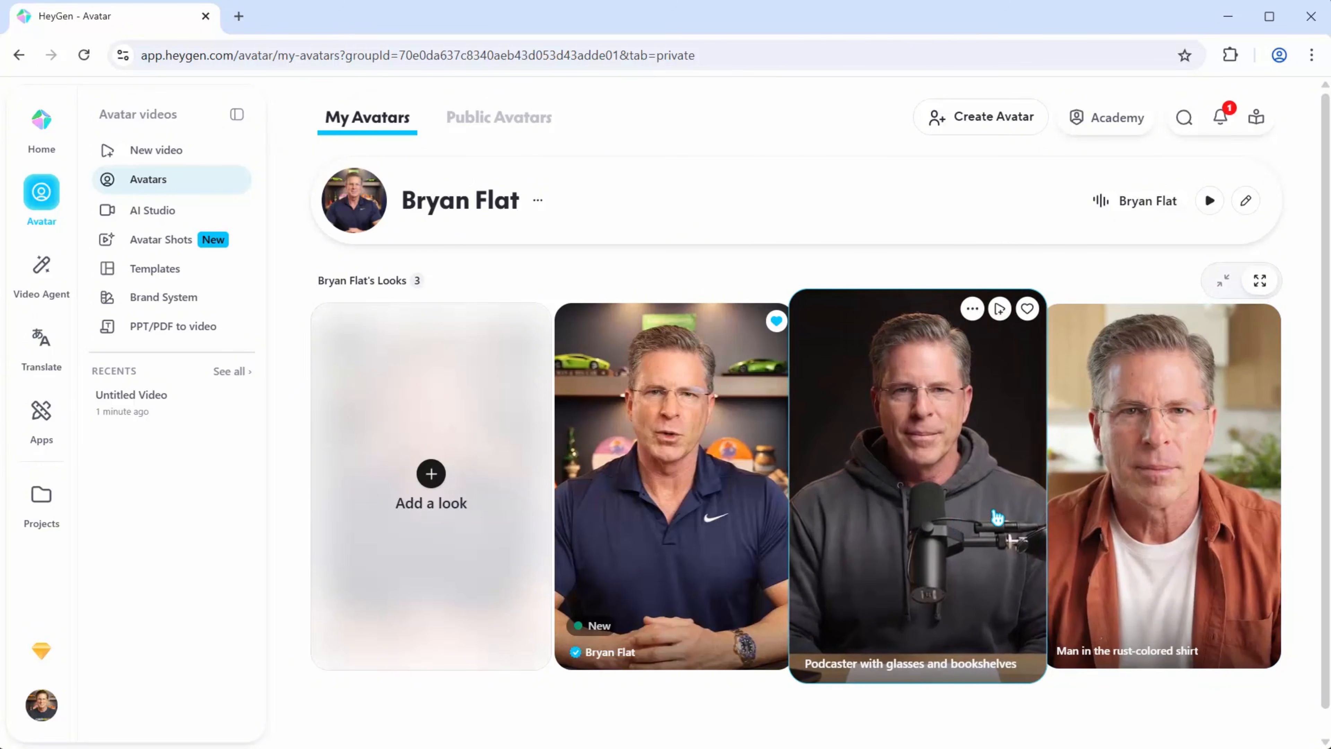
click(971, 309)
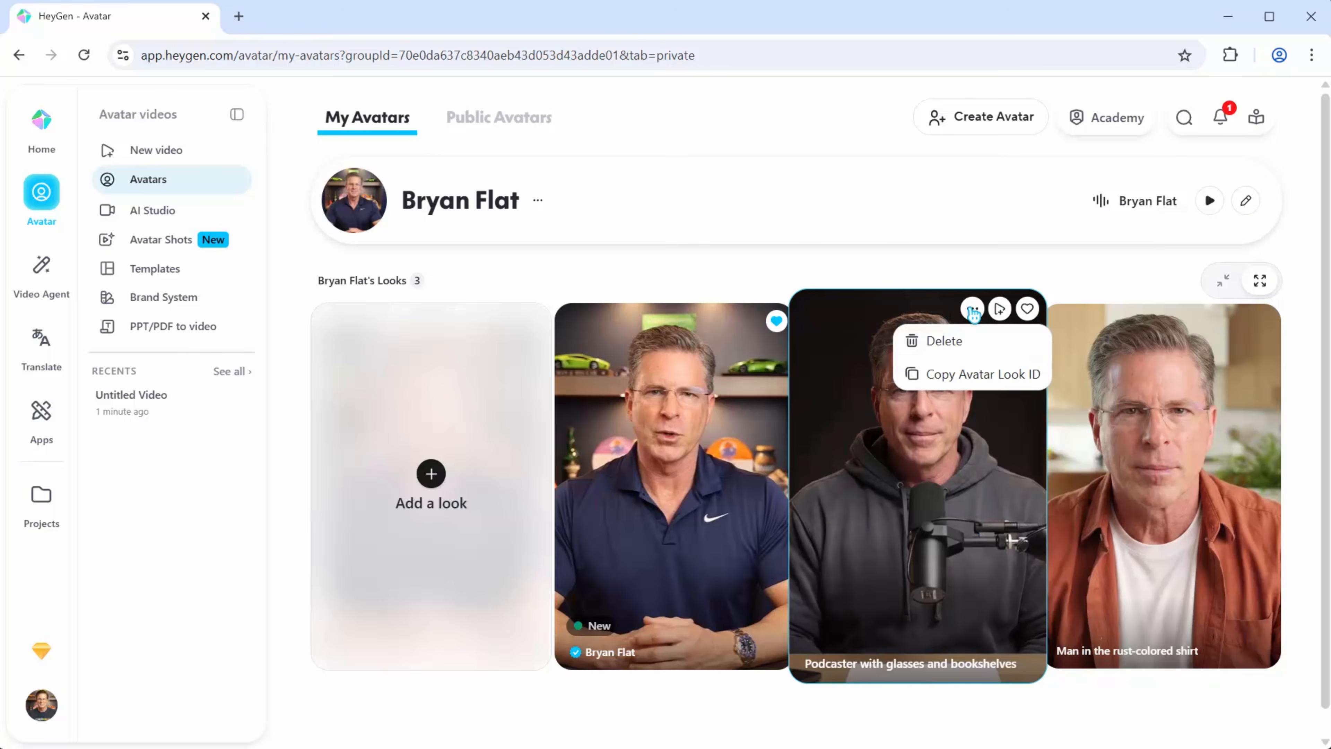
click(971, 309)
click(970, 309)
click(953, 355)
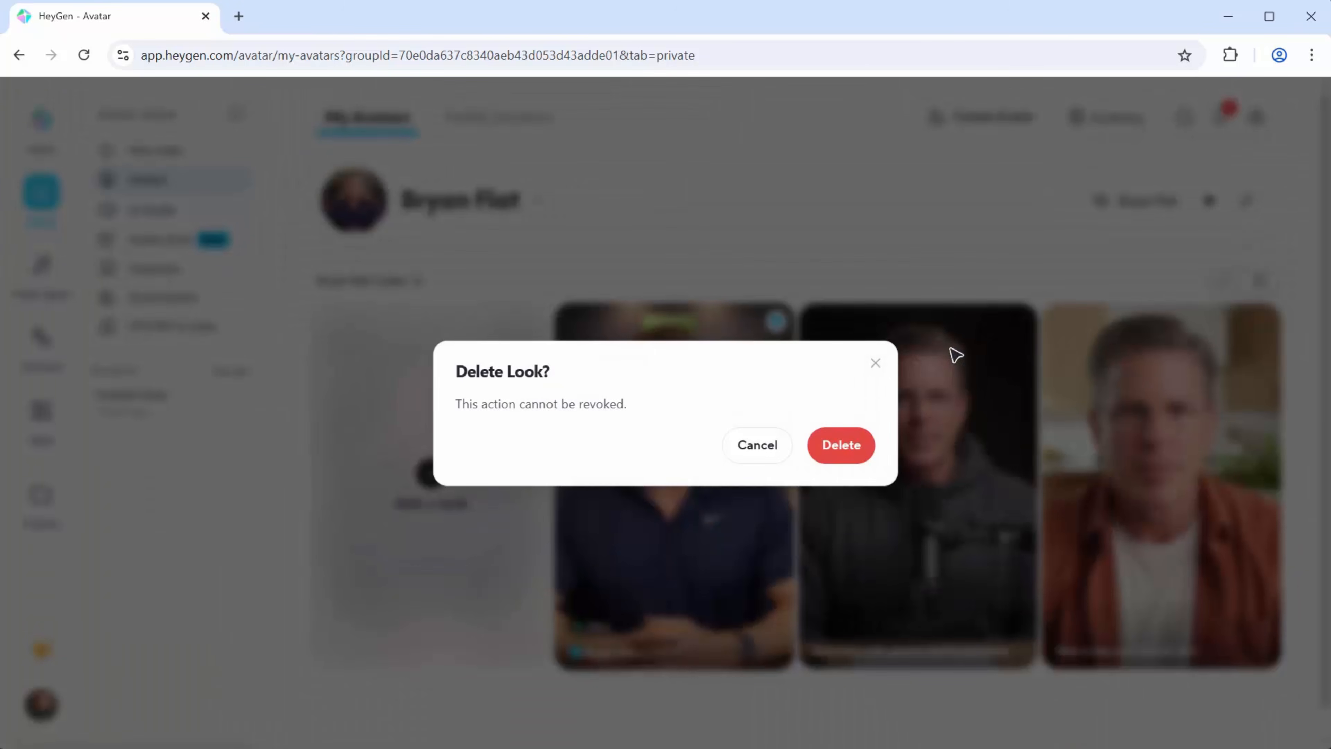
click(854, 446)
click(972, 308)
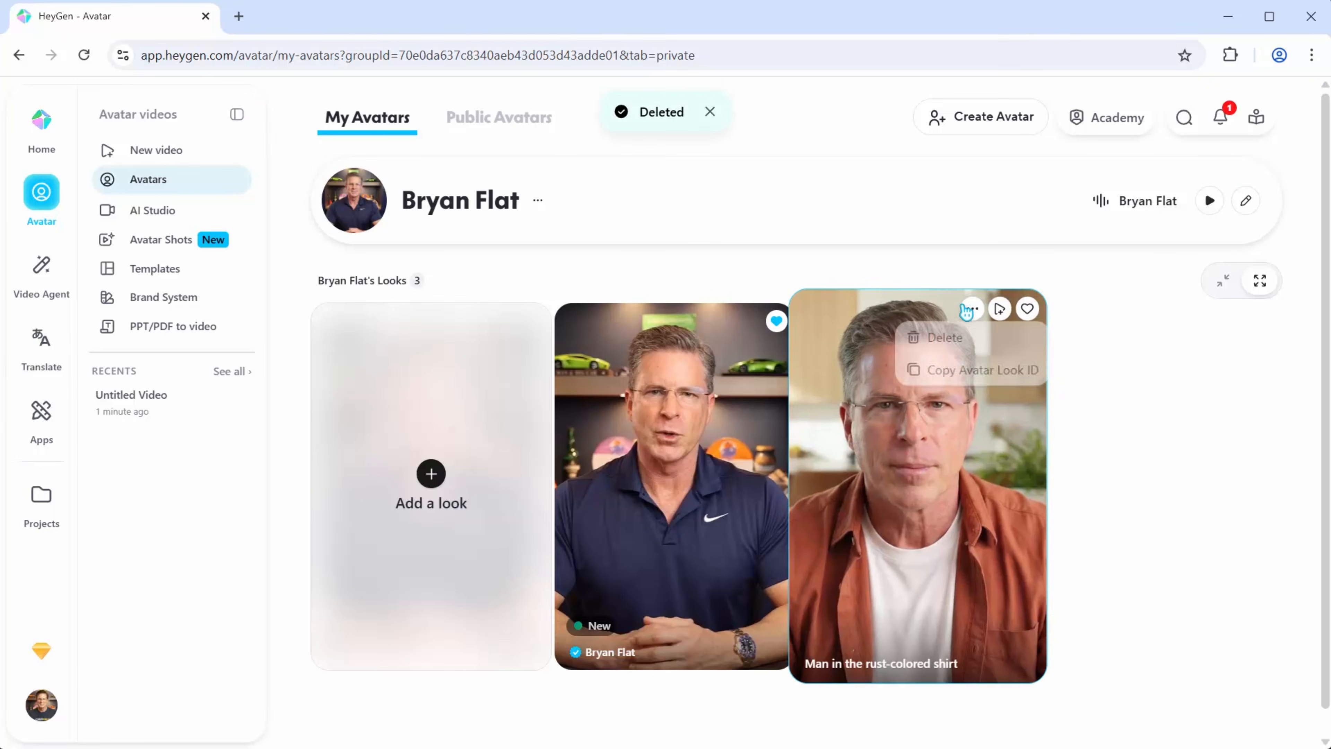
click(964, 352)
click(858, 447)
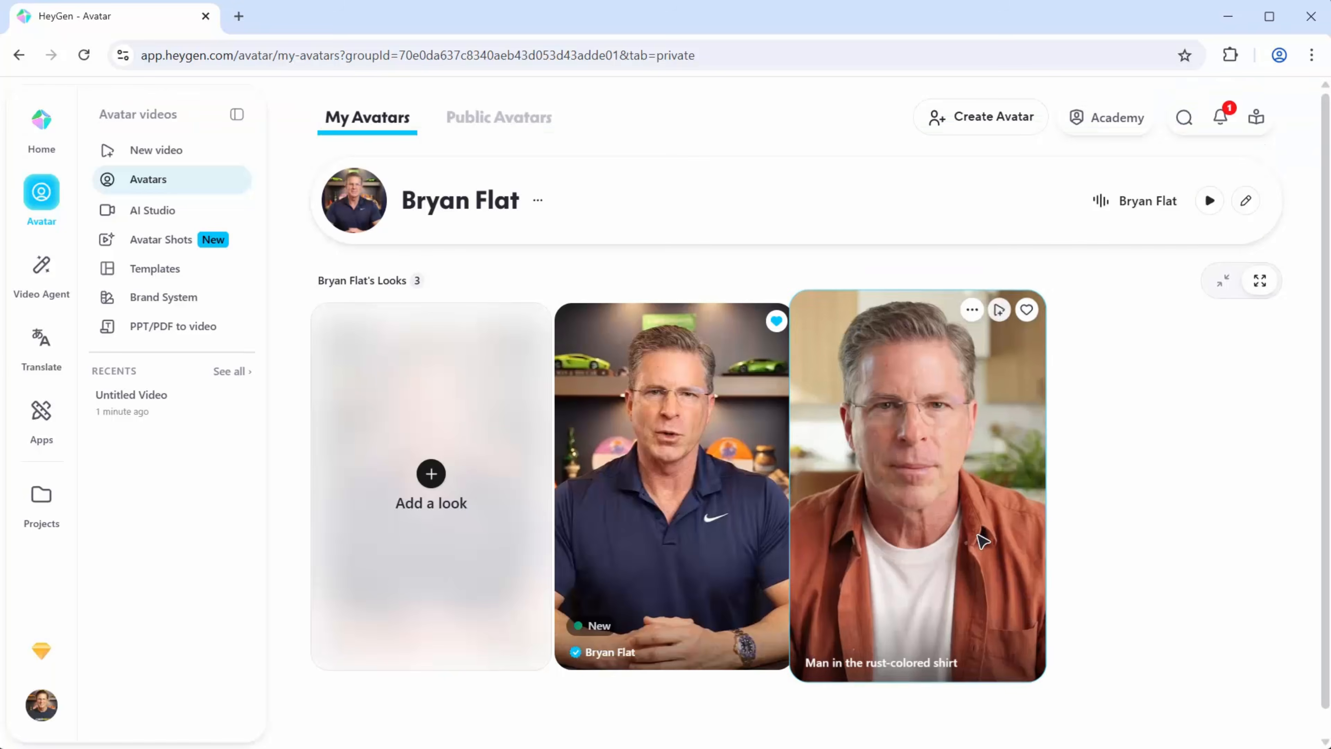
- Open the avatar's remaining navy-polo look, dismiss the avatar-ready dialog, and play parts of its preview video
click(677, 478)
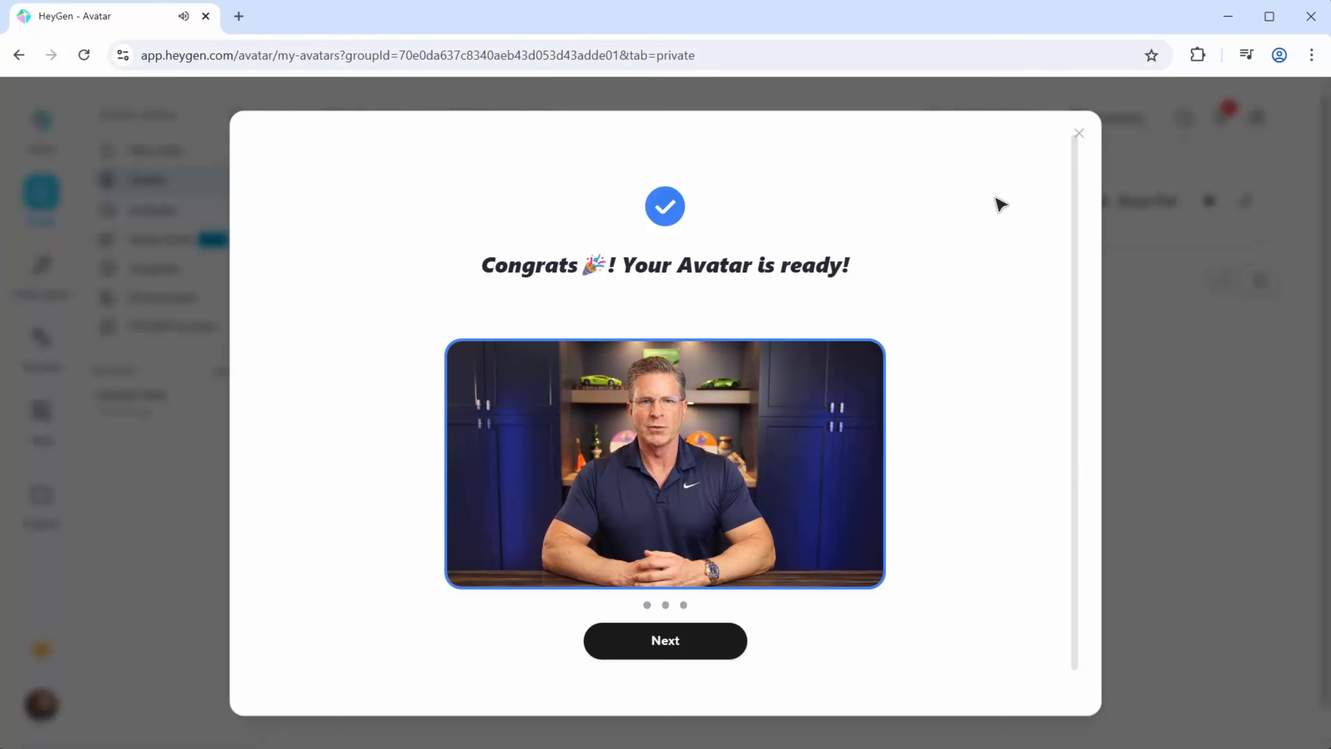
click(1079, 133)
click(666, 607)
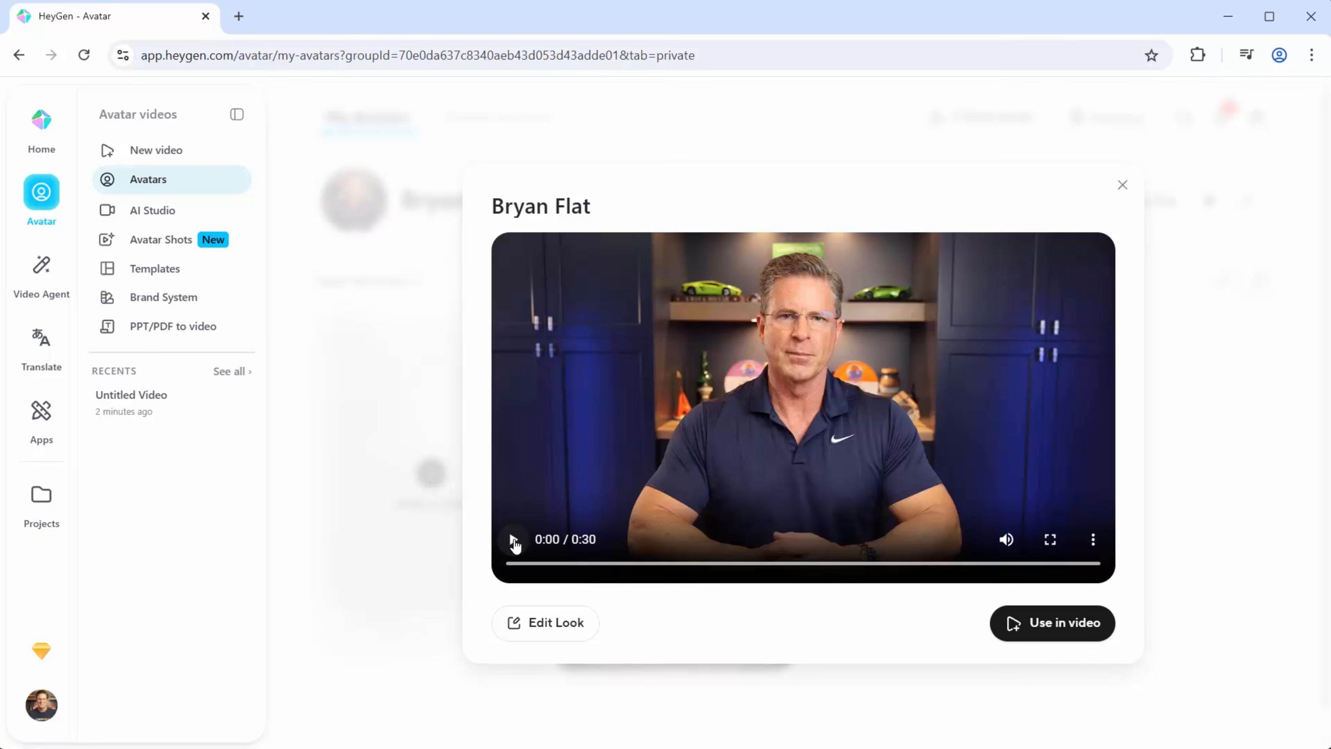
click(514, 540)
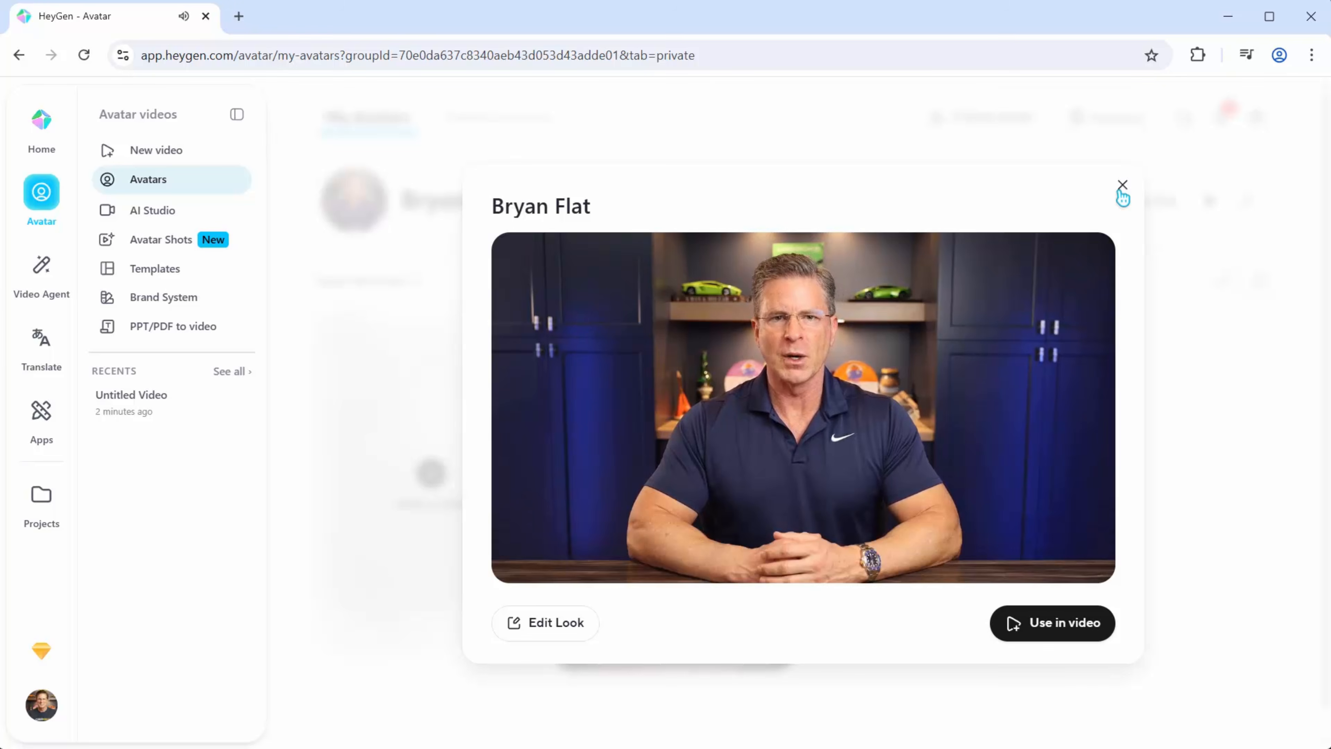
click(822, 545)
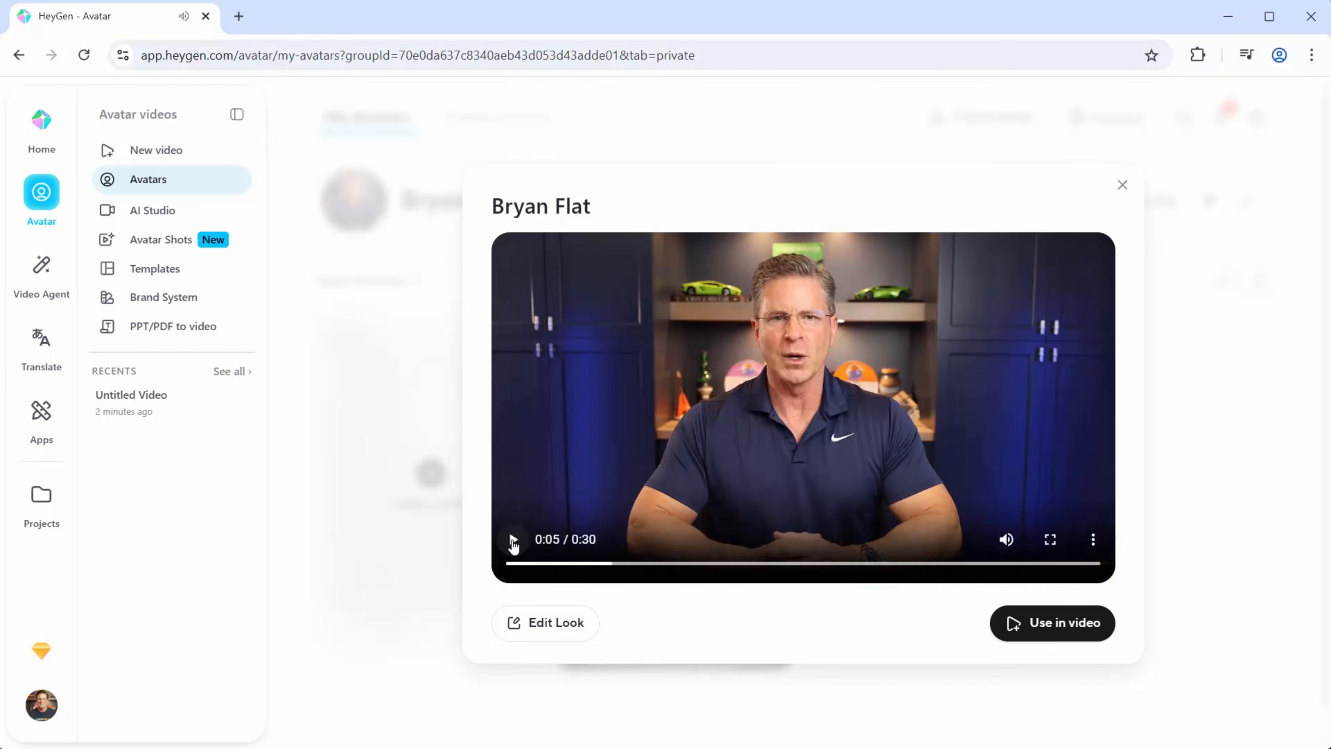
click(514, 541)
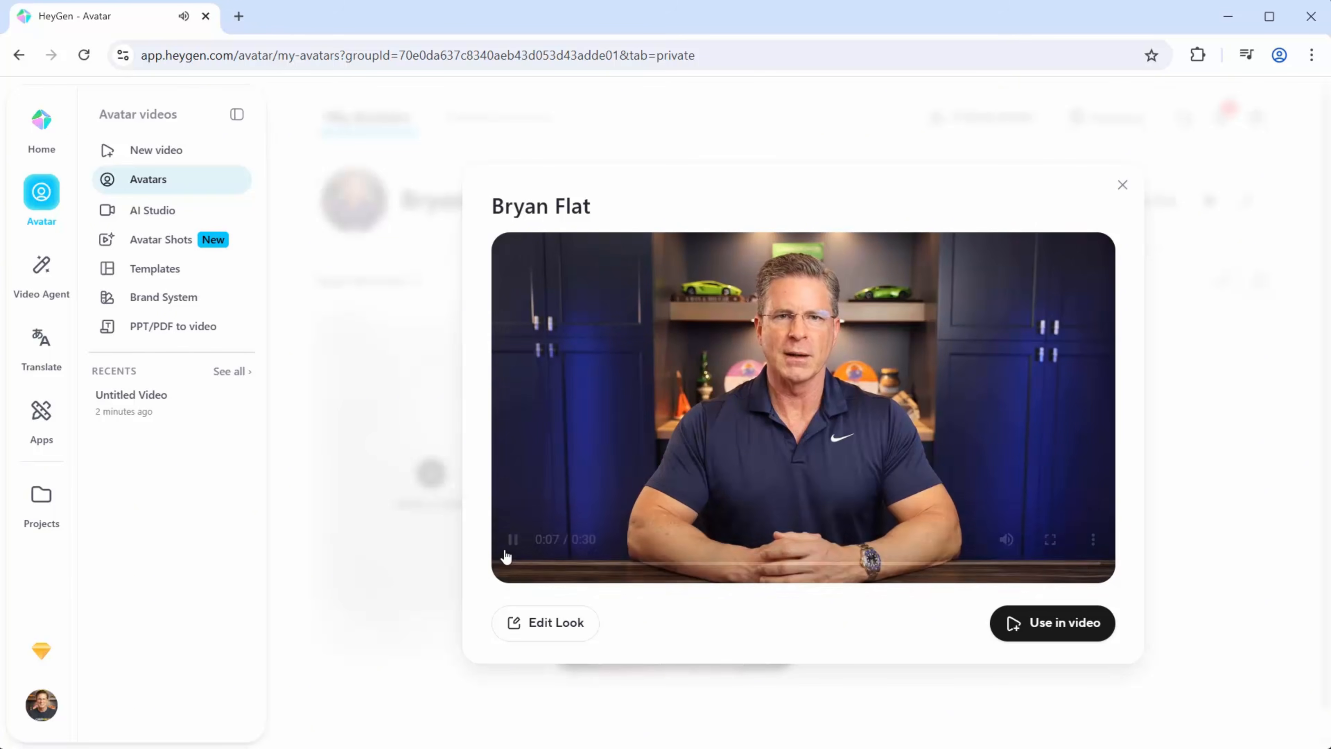
click(514, 541)
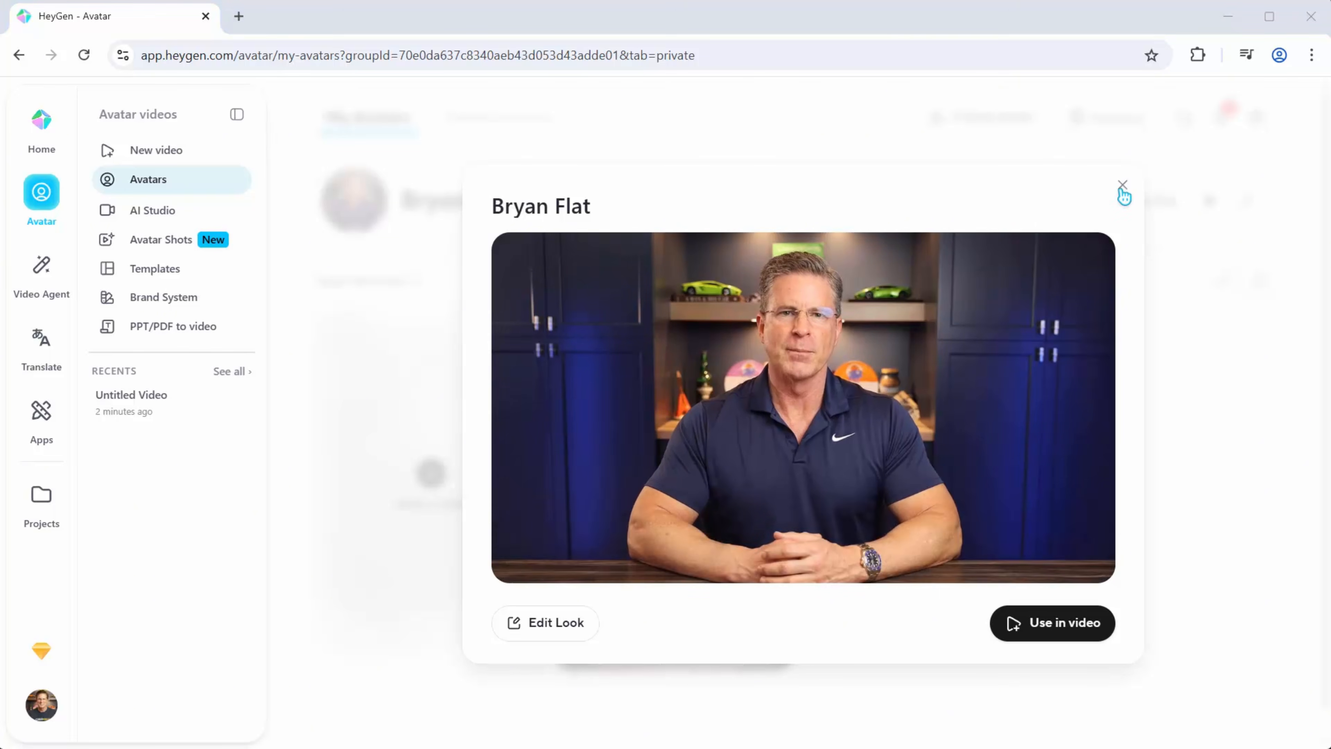
- Close the look preview and start cloning a real person as a new avatar, uploading the footage file "Avatar Base - Expressive.mp4"
click(1122, 187)
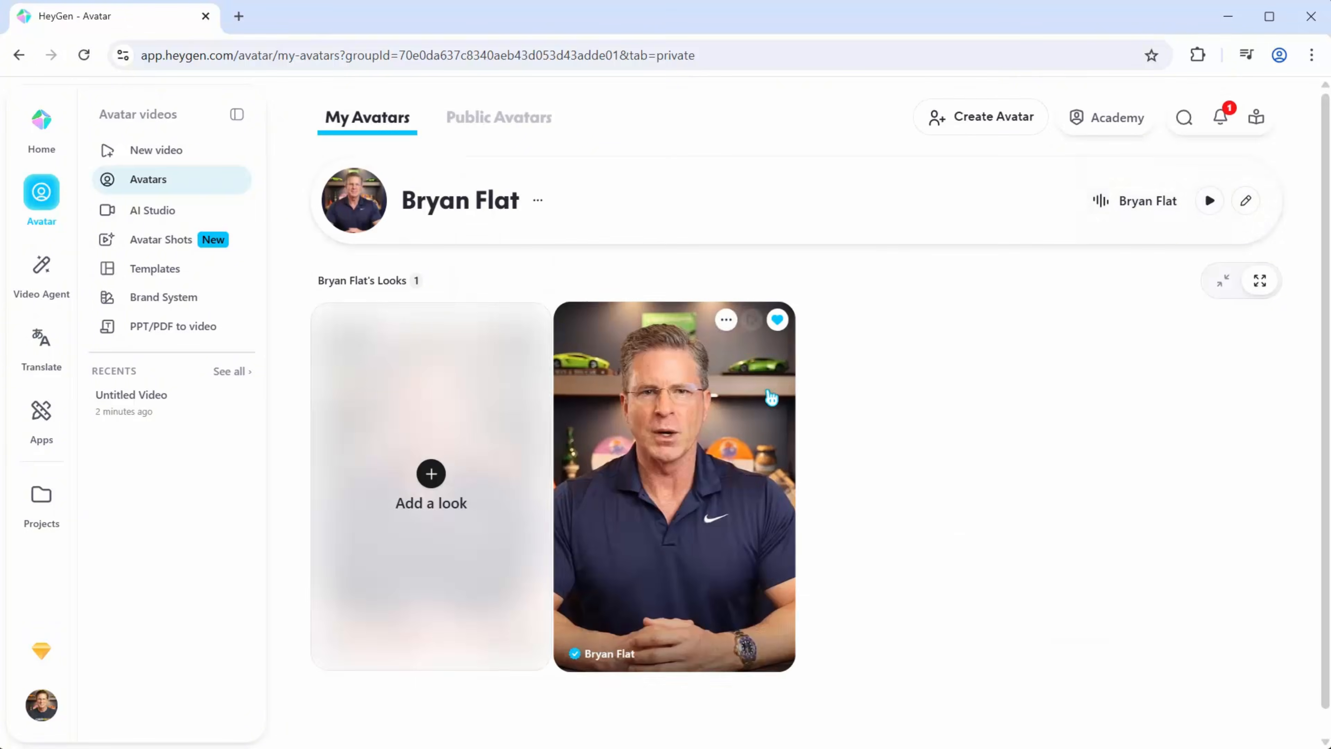
click(989, 130)
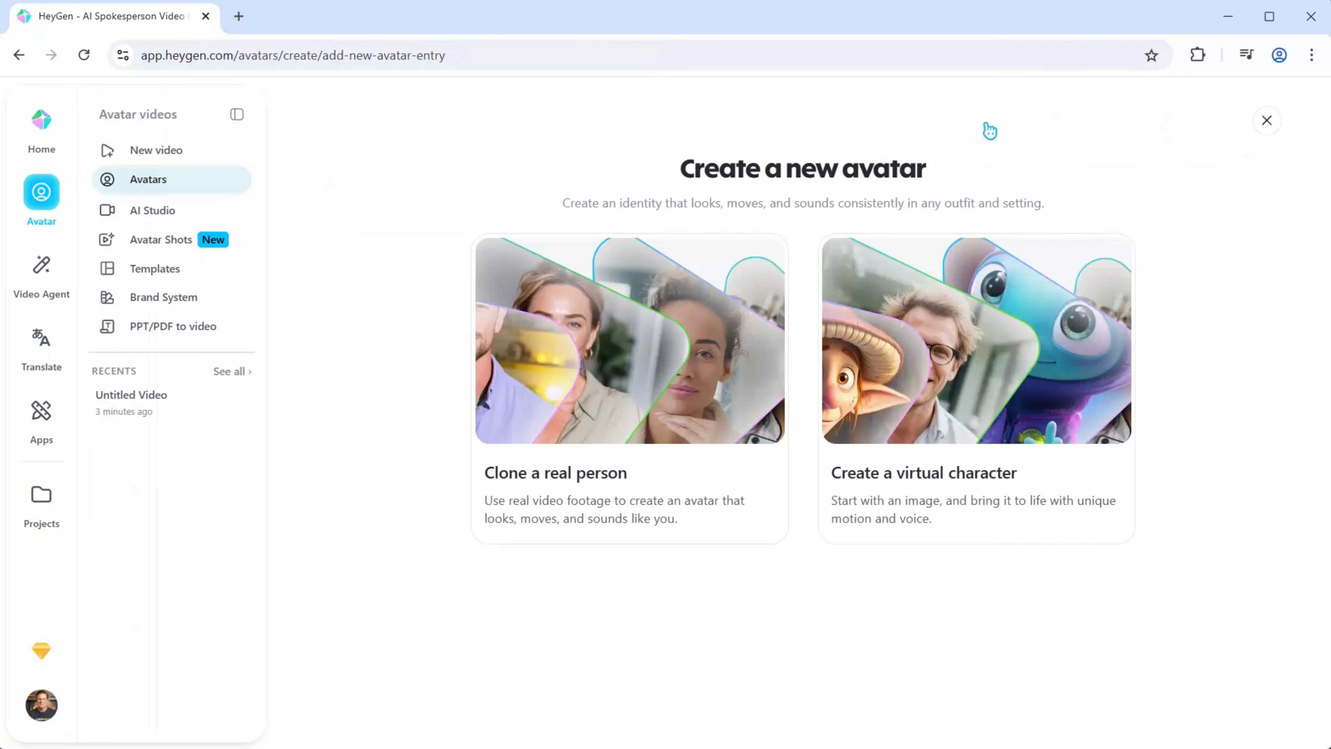
click(639, 475)
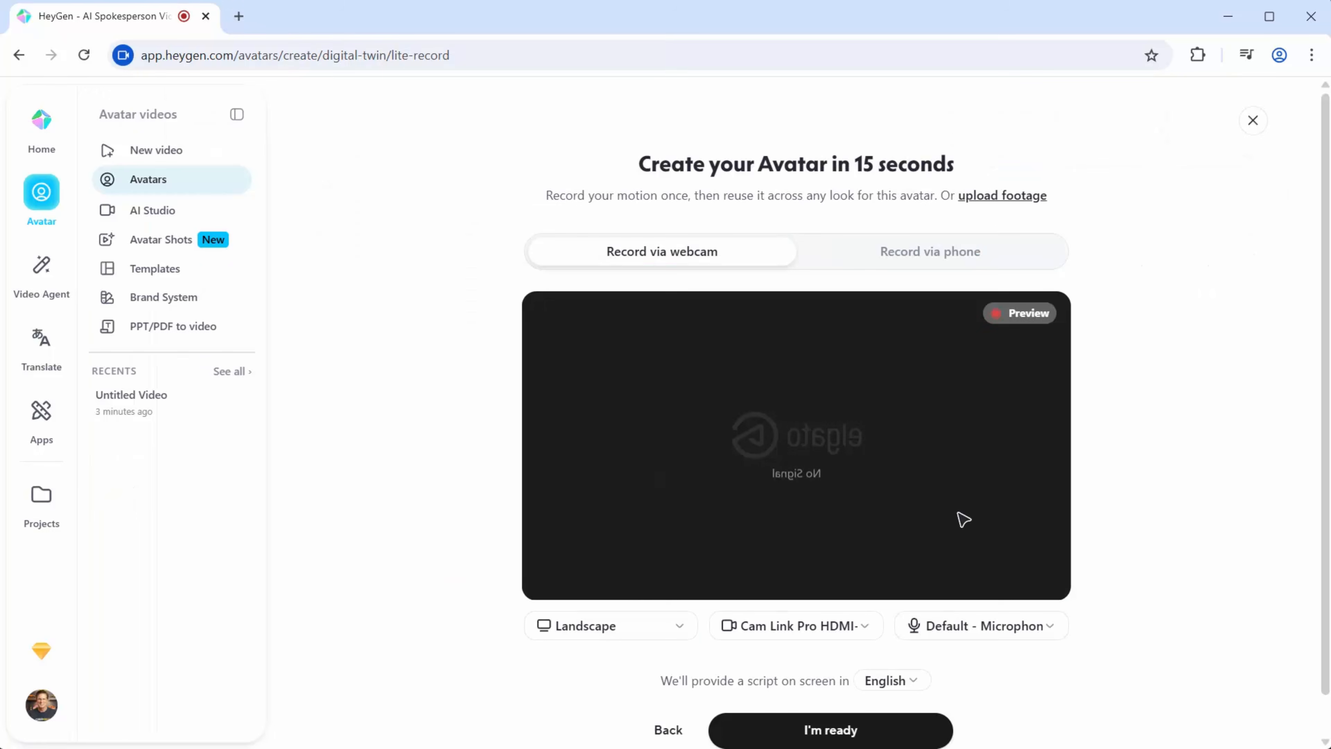
click(1001, 197)
key(alt+Tab)
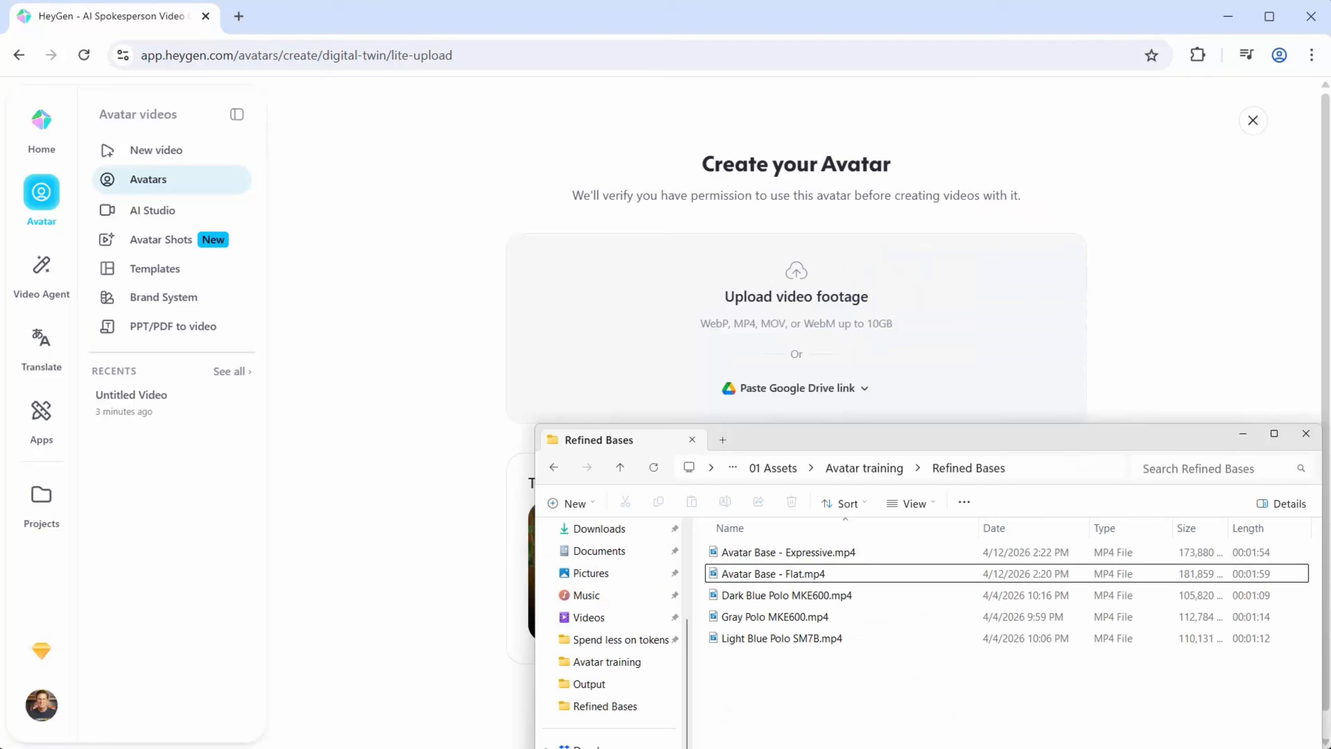
click(747, 555)
drag(745, 556, 749, 333)
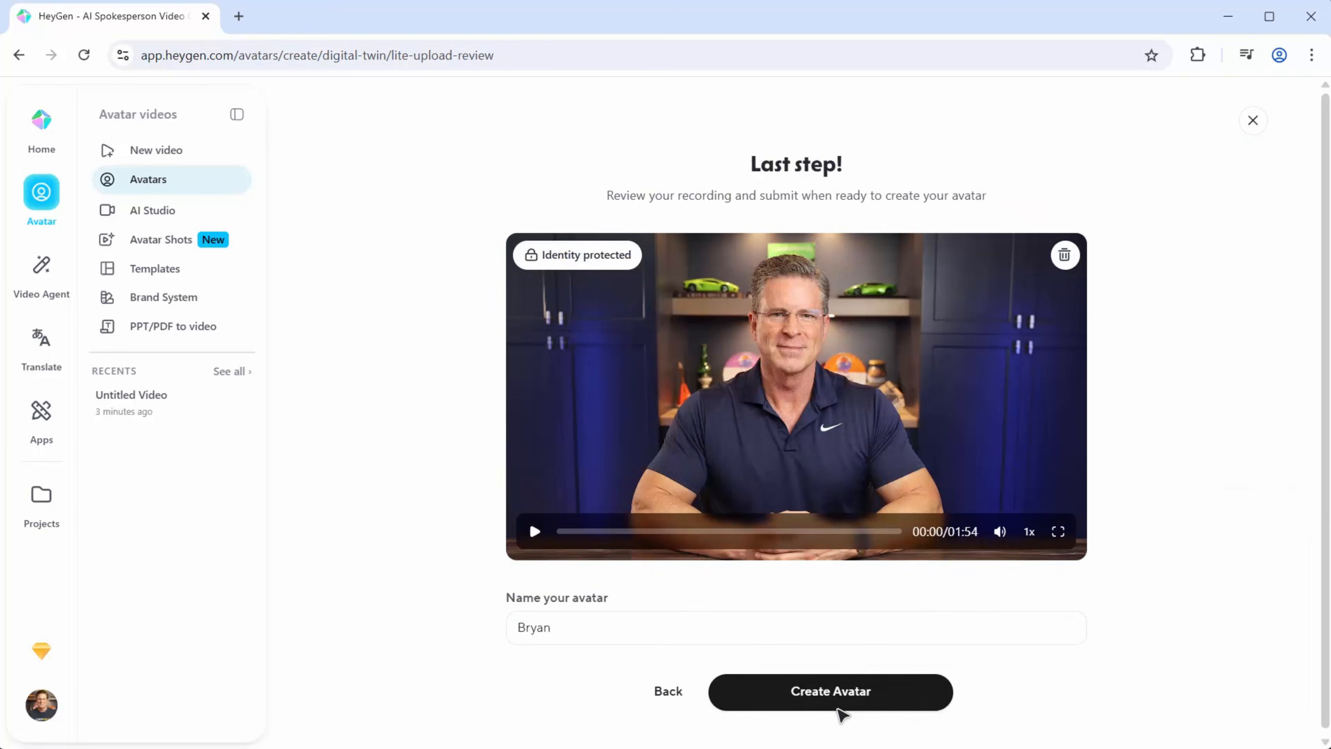
- Name the avatar with the person's first name followed by "Expressive", create it, and return to the Avatars page
click(598, 619)
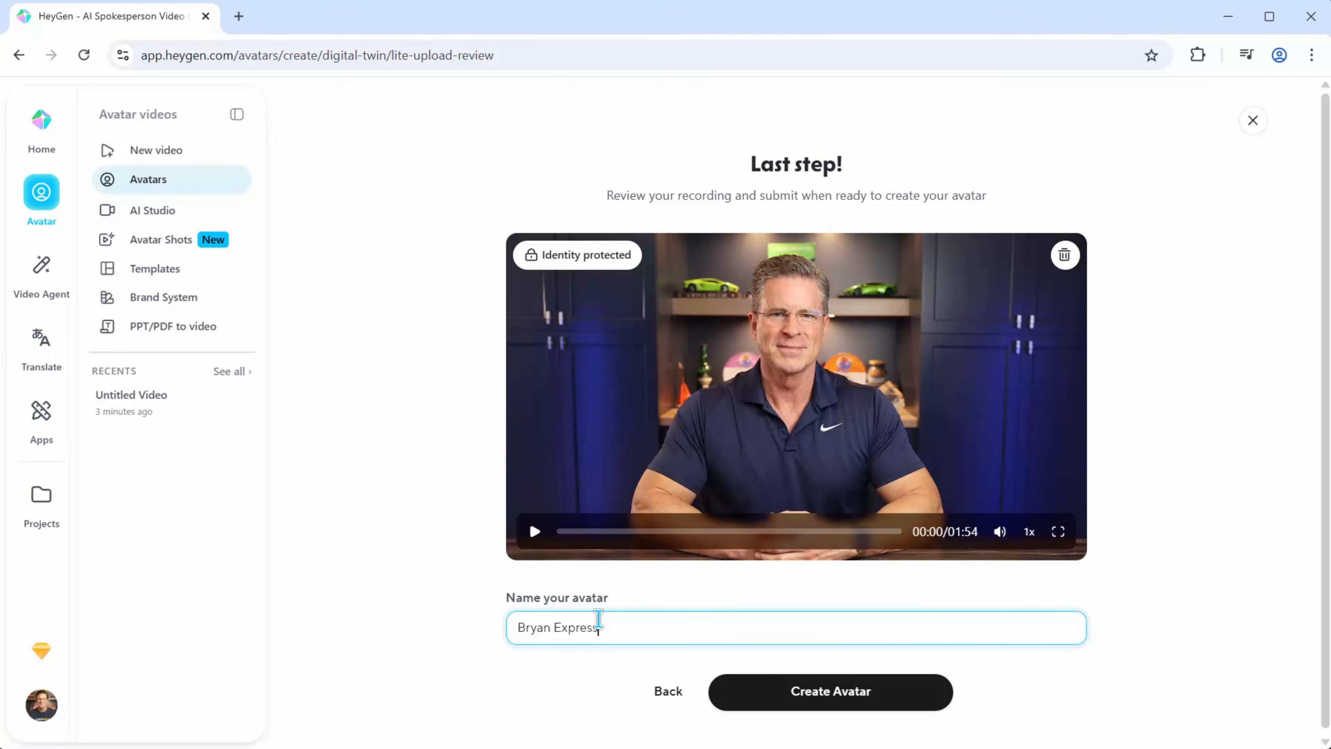
click(816, 703)
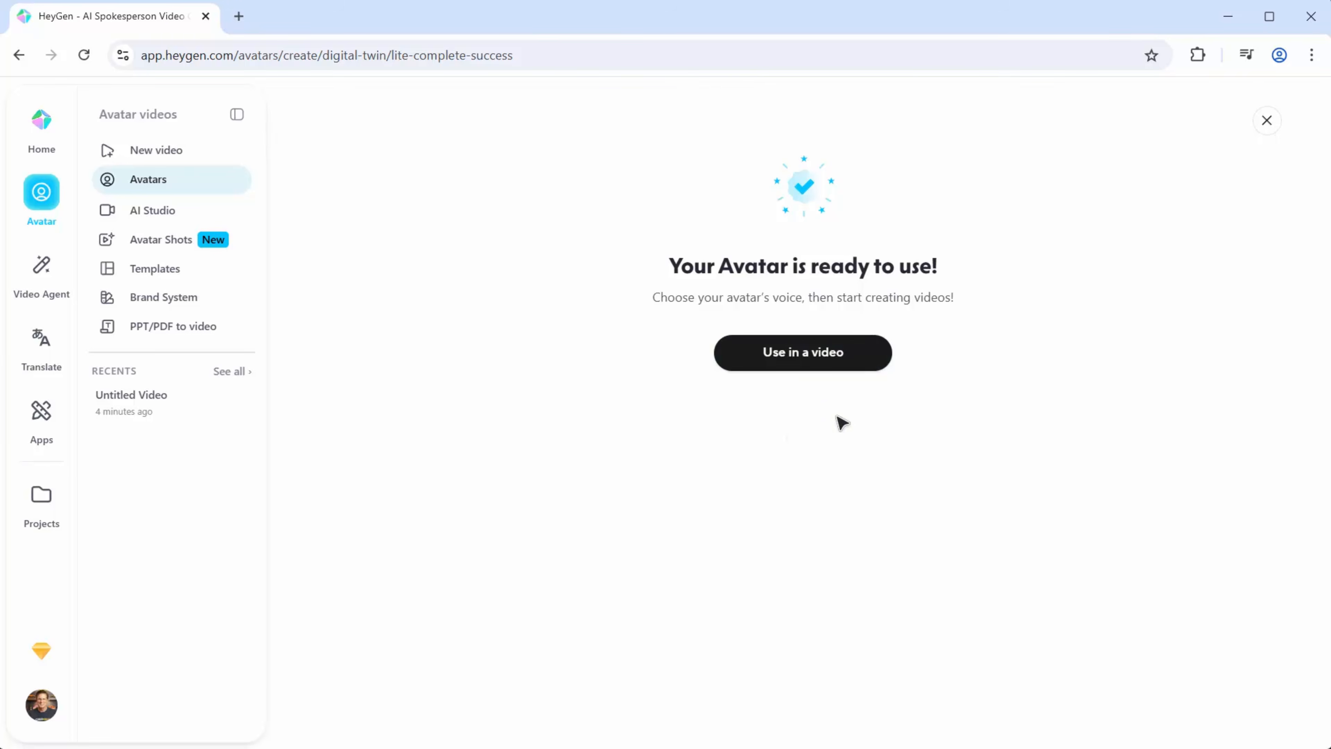
click(166, 184)
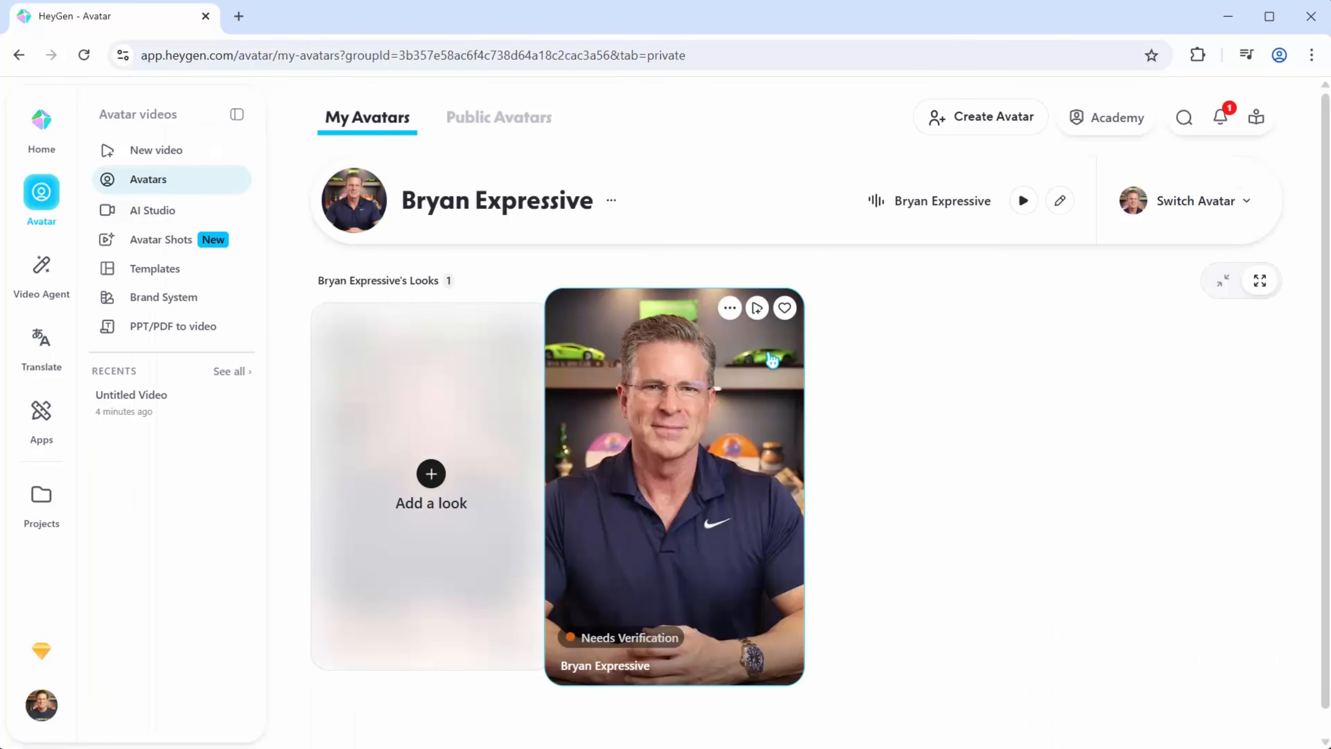
- Start a video with the Expressive look, examine the AI Tools, Media, Elements, Music and Captions options, and set the orientation to landscape
click(758, 309)
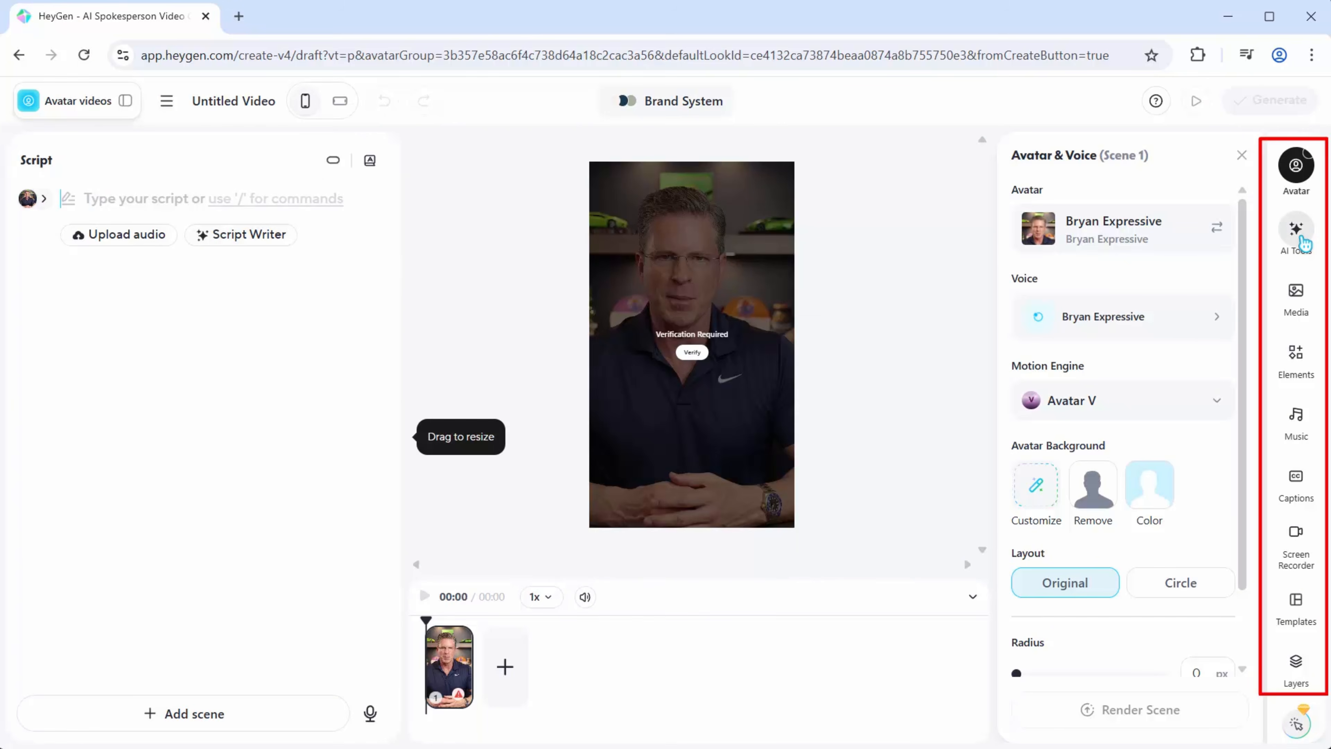
click(1297, 231)
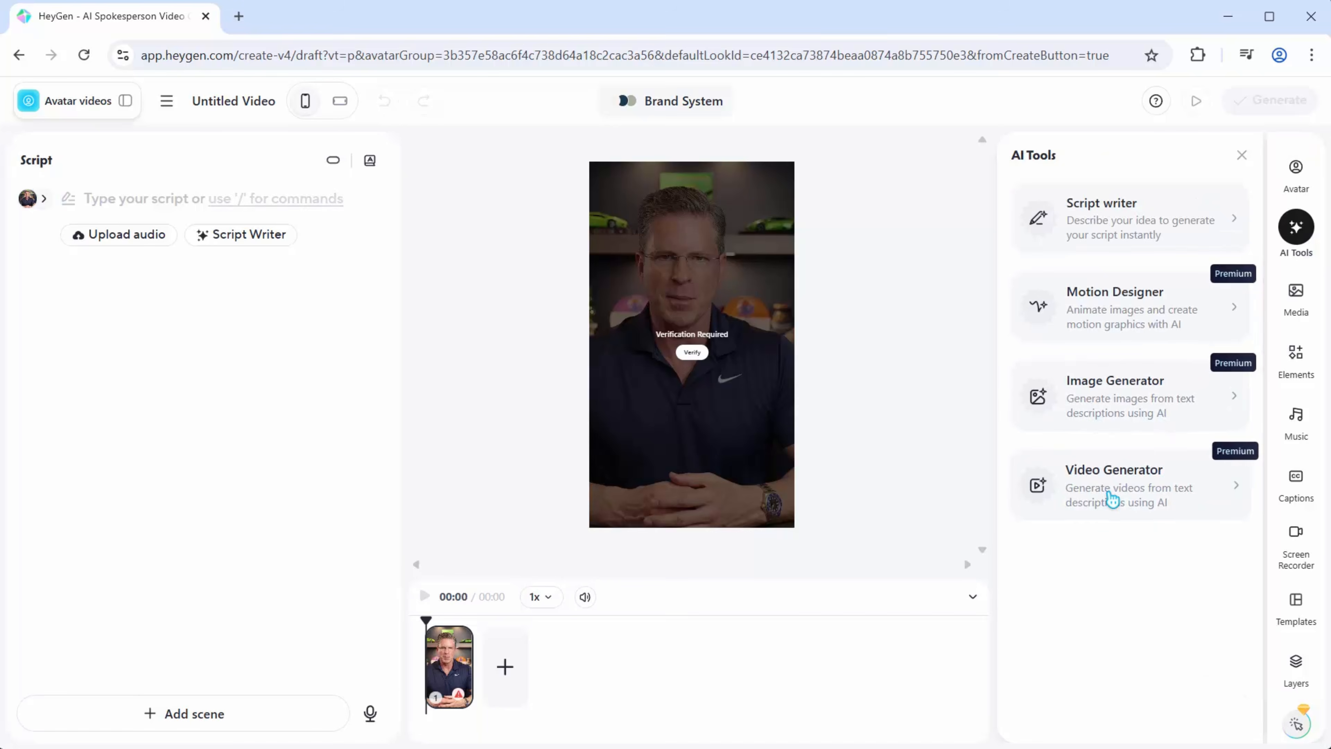
click(1297, 291)
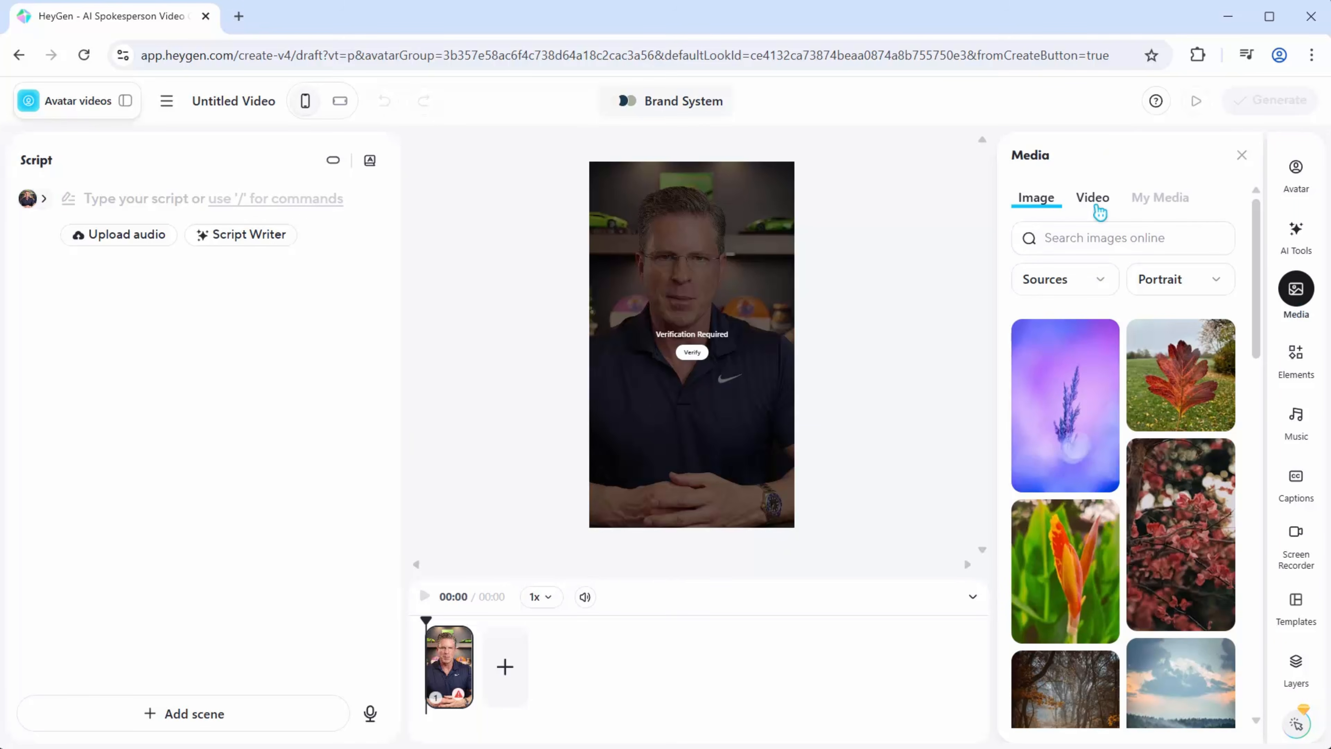
click(1095, 204)
click(1039, 202)
click(1086, 201)
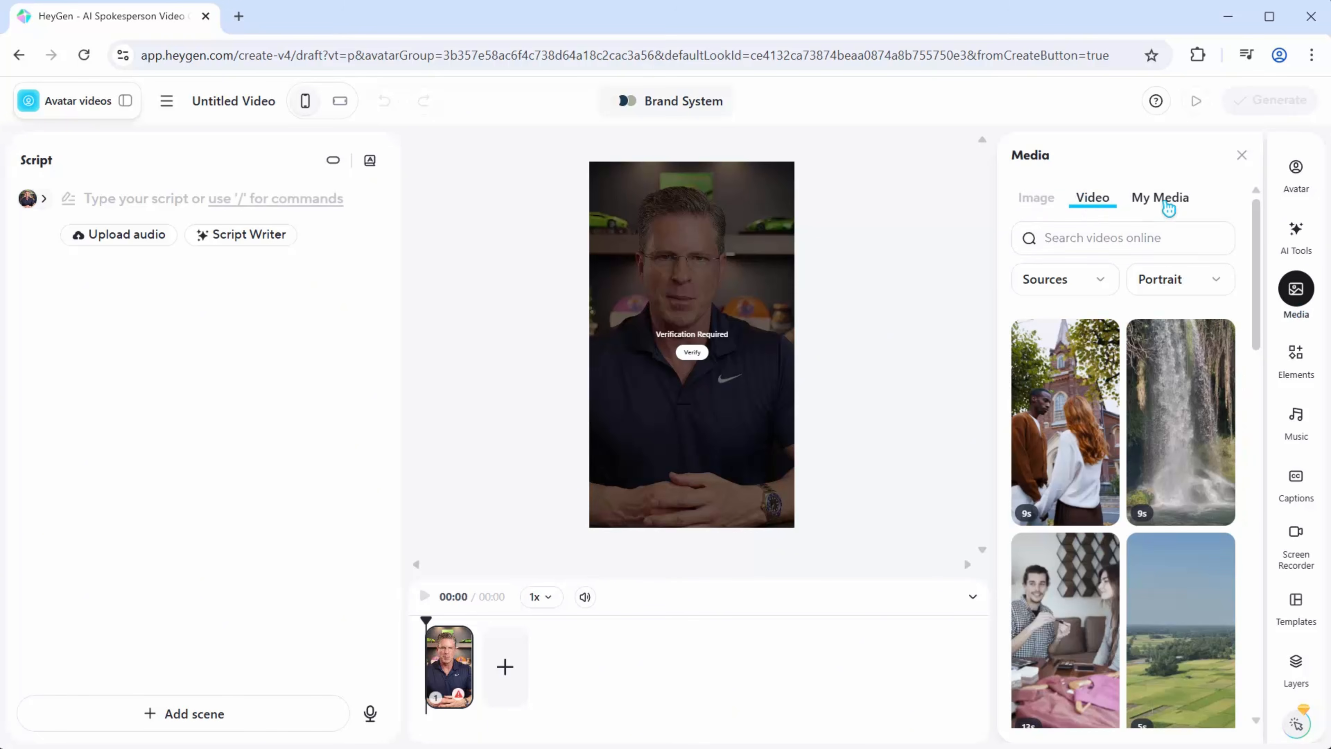
click(1167, 205)
click(1296, 354)
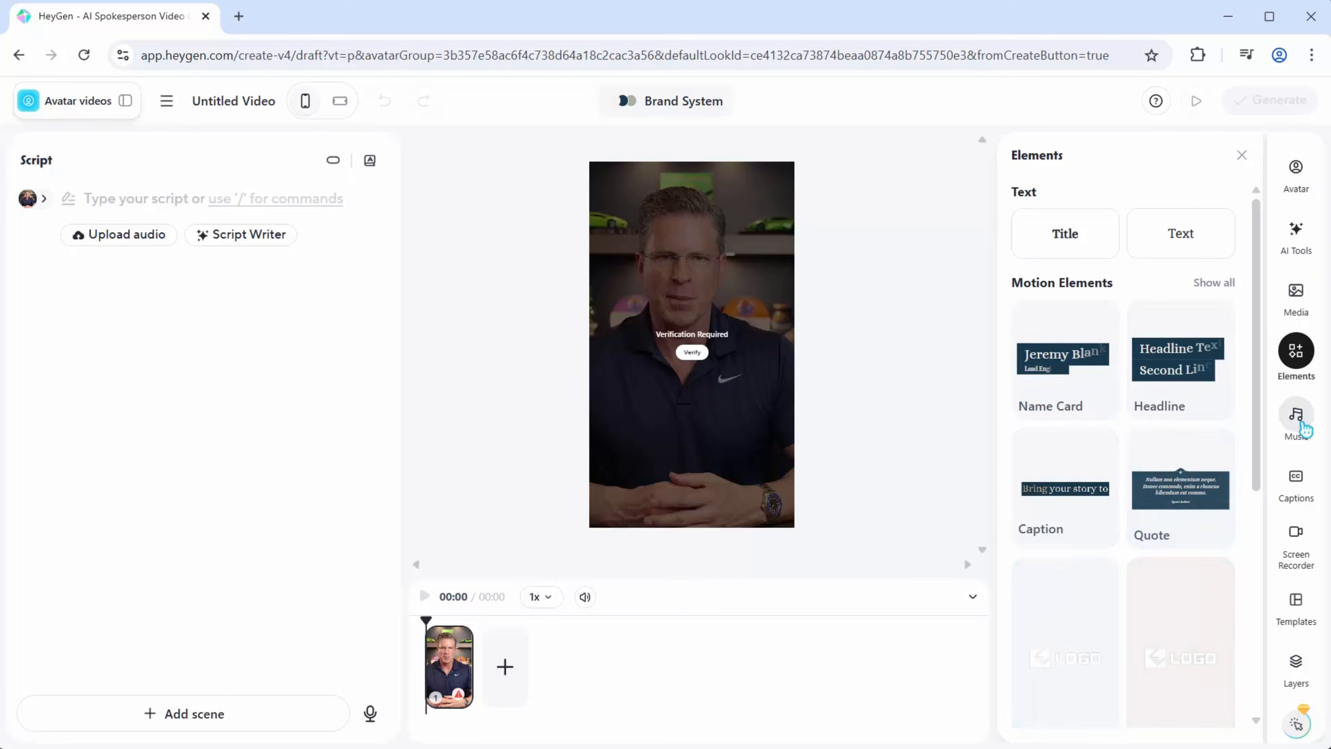
click(1296, 417)
click(1297, 478)
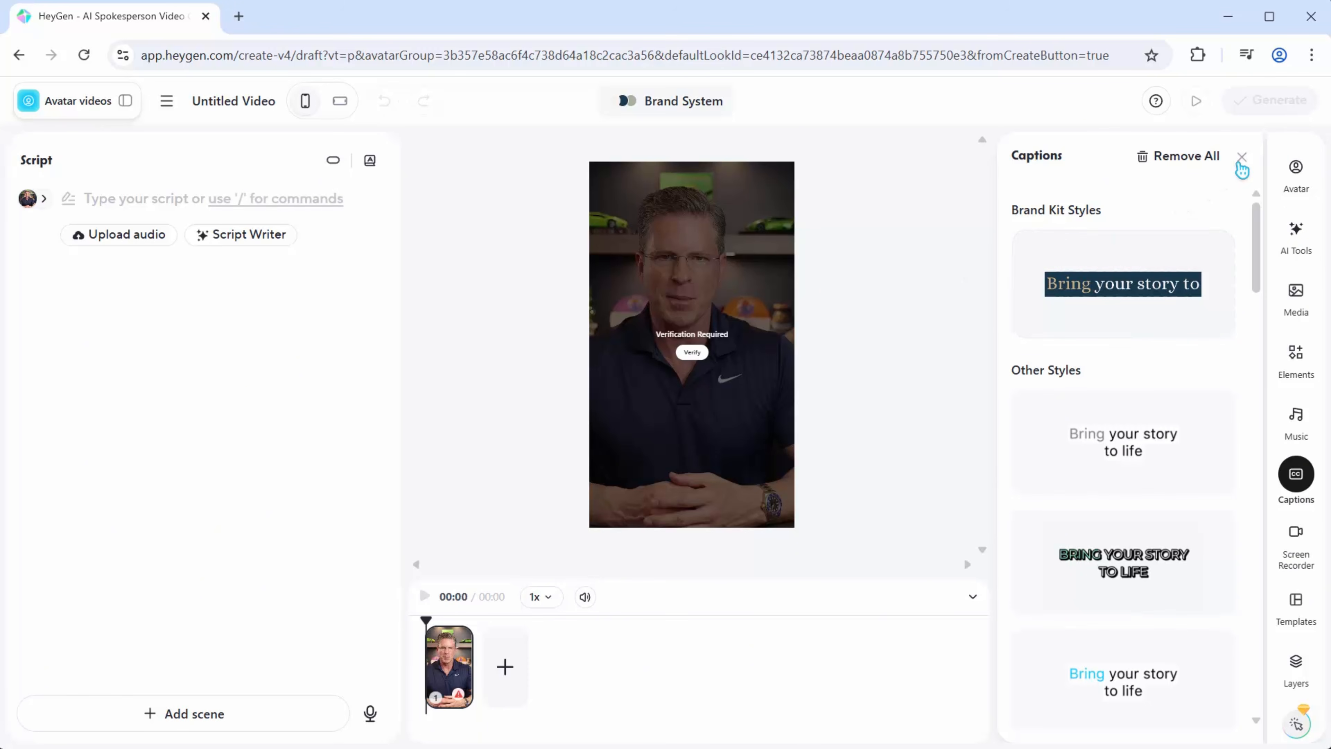
click(1243, 157)
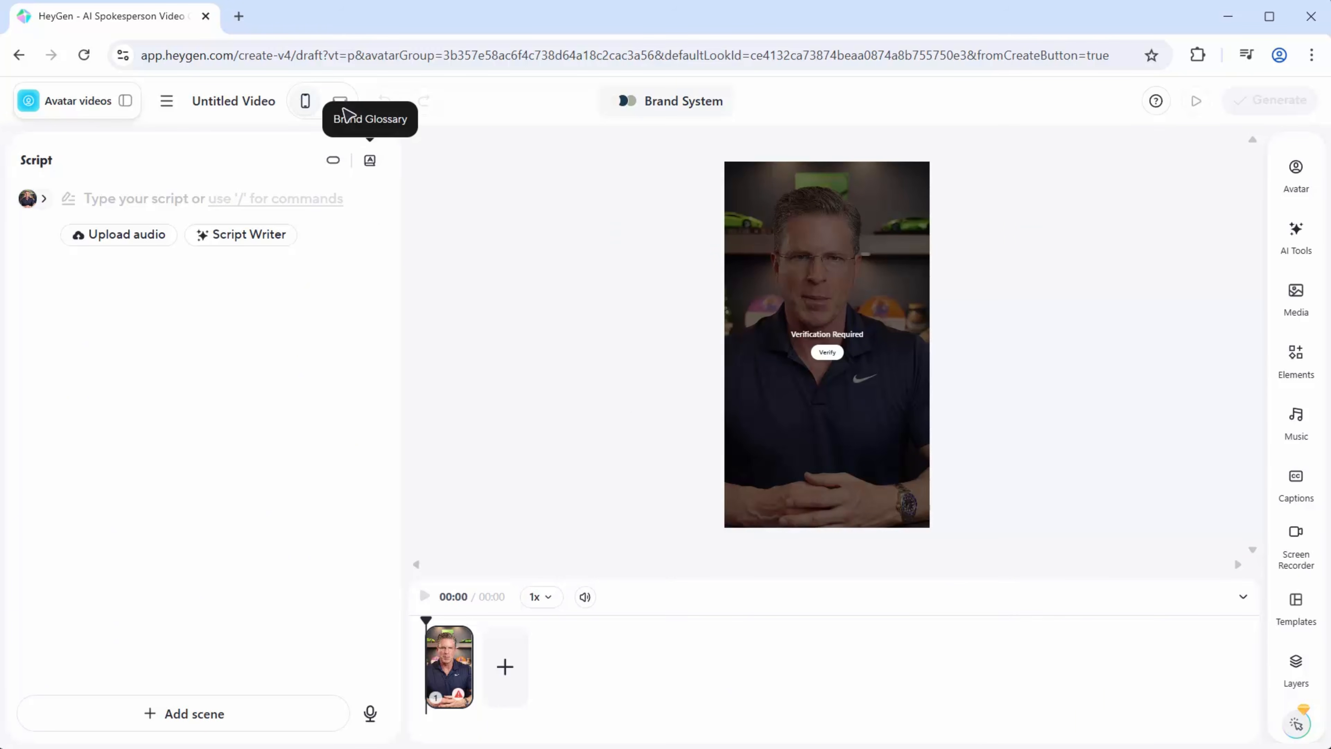
click(342, 102)
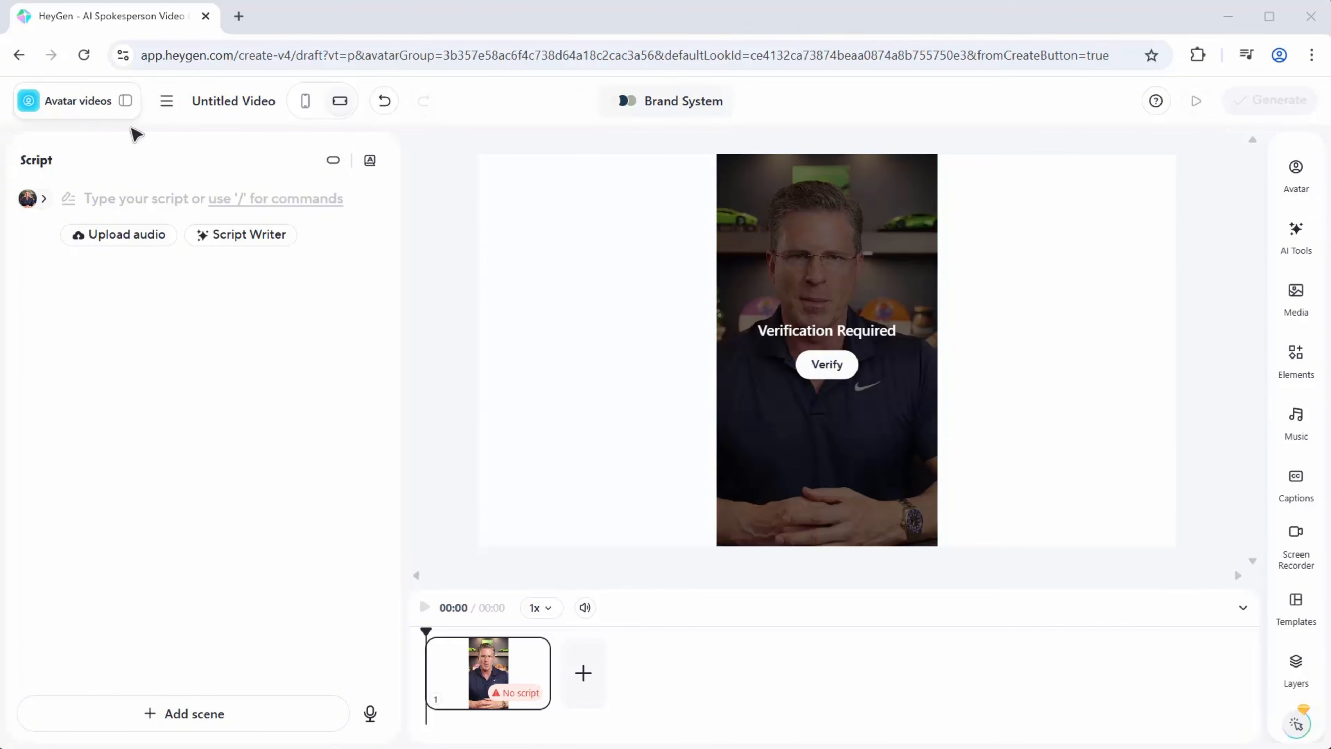
- Return to the Avatars page, switch to the "Flat" avatar, and start a new video with its navy-polo look
click(77, 108)
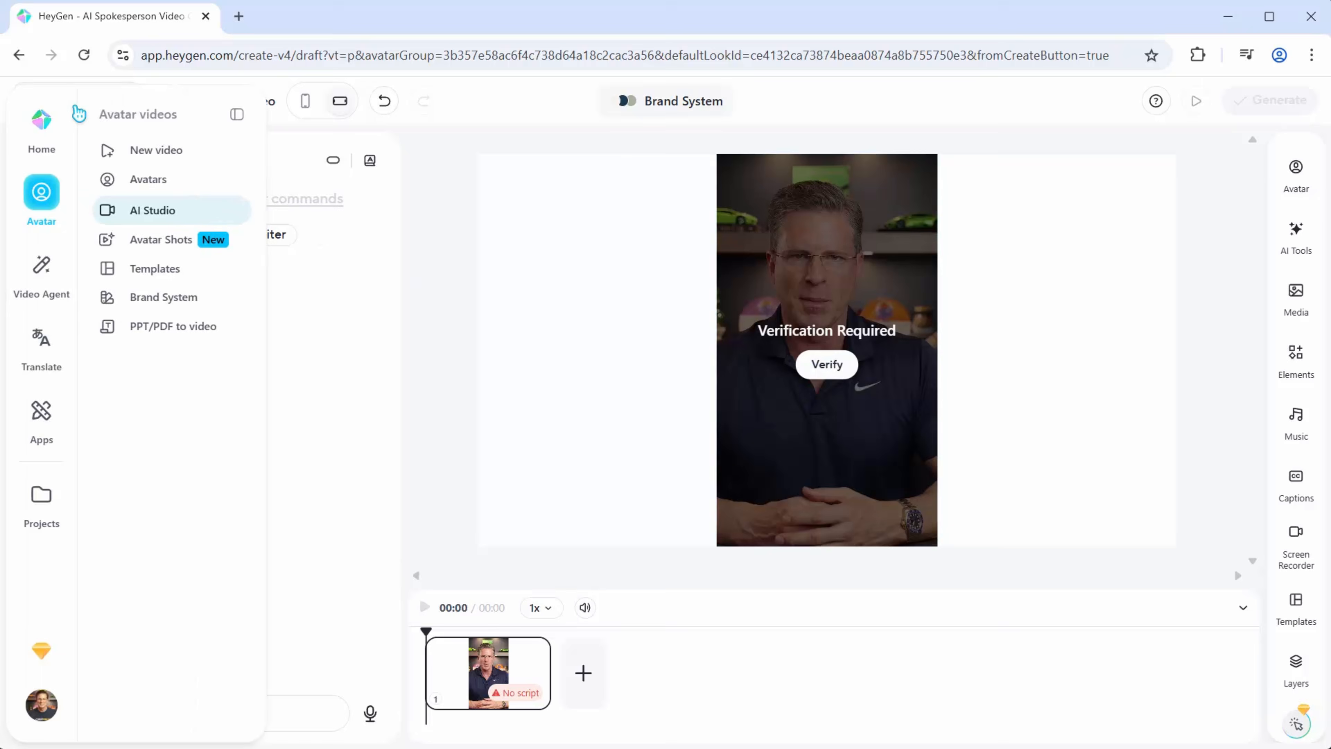
click(138, 179)
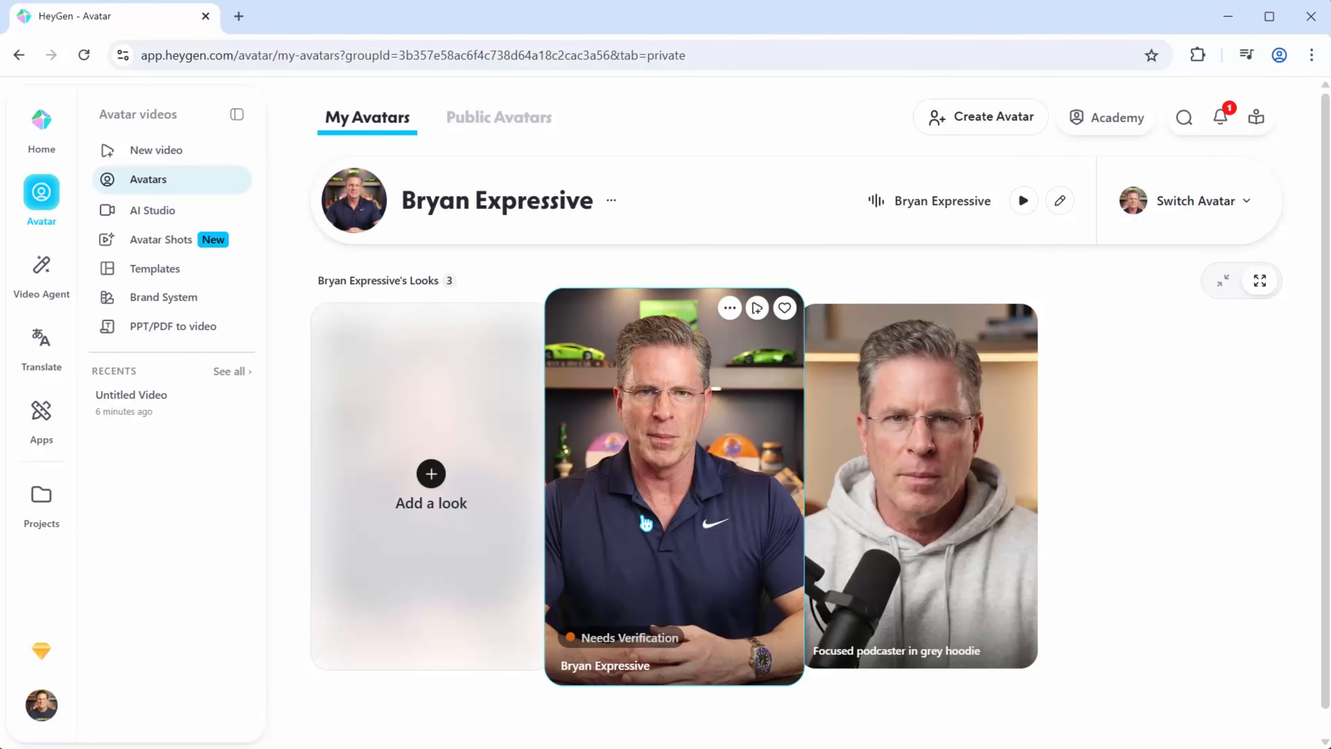
mouse_move(685, 495)
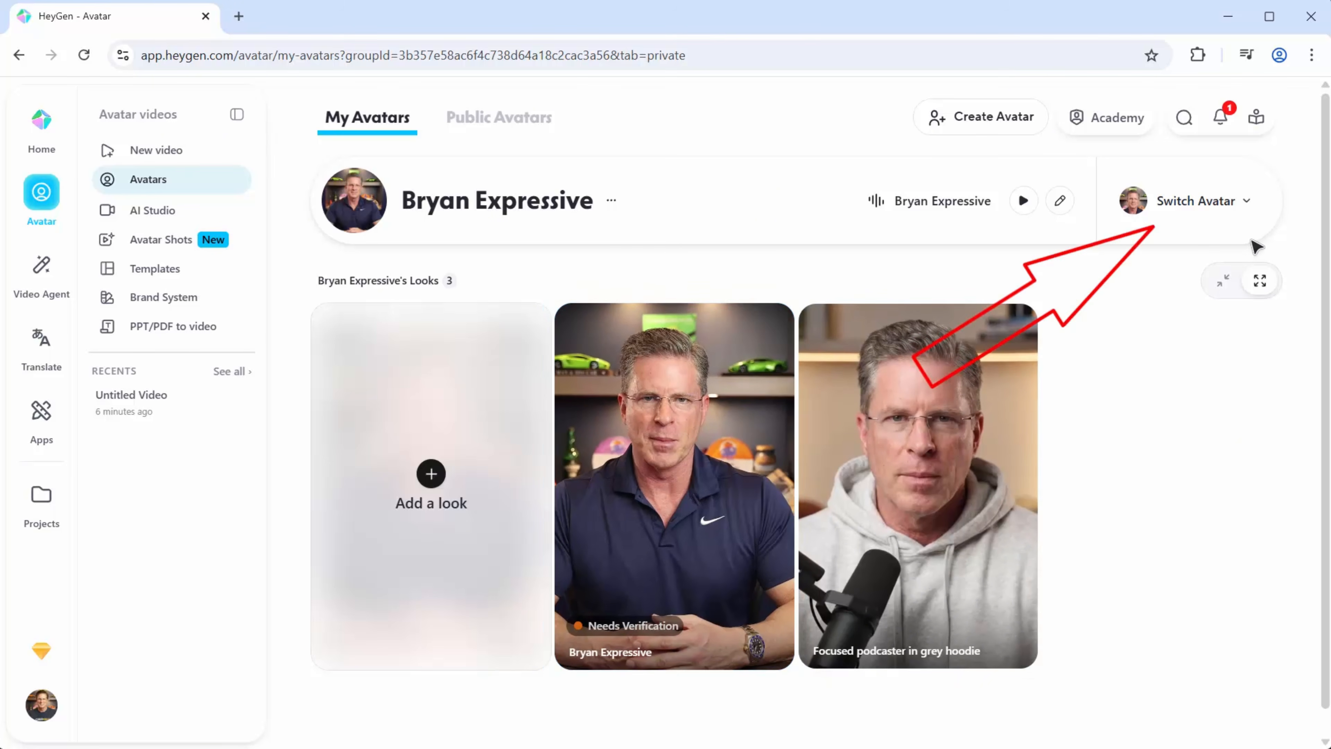
click(1228, 203)
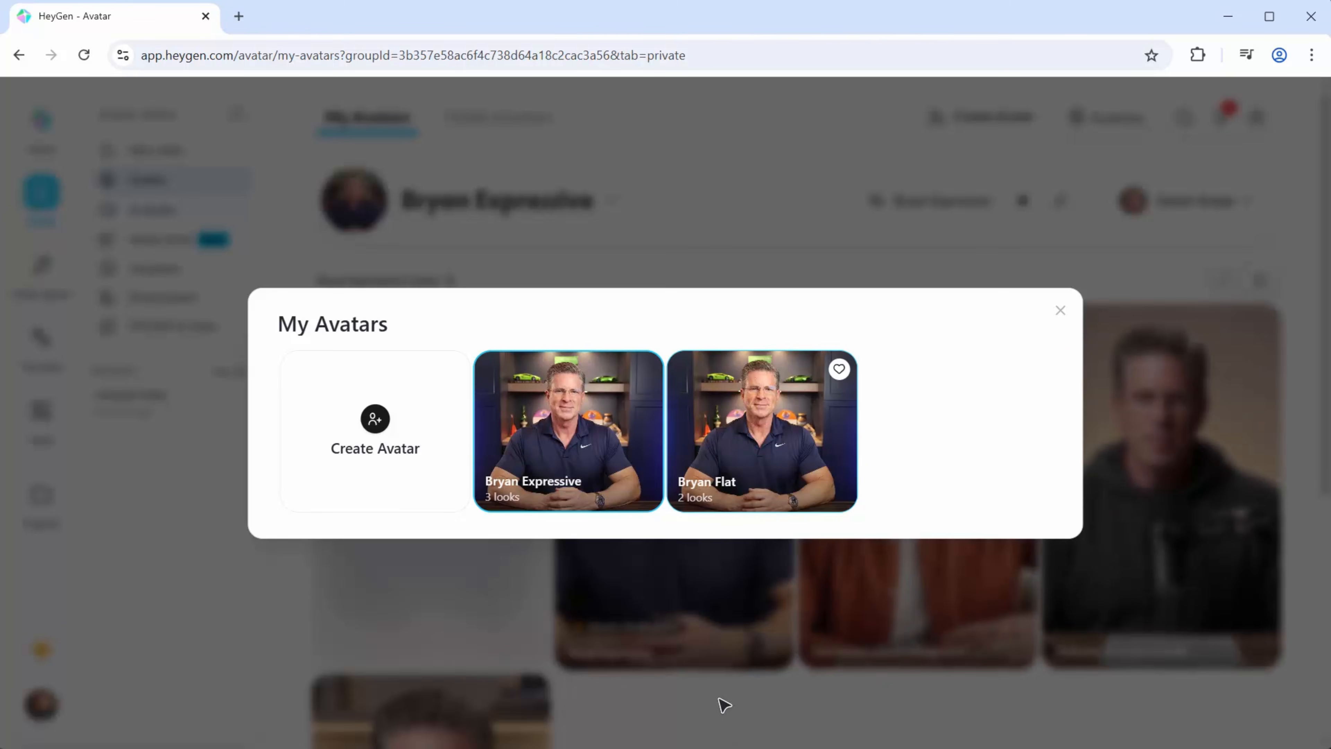
click(760, 485)
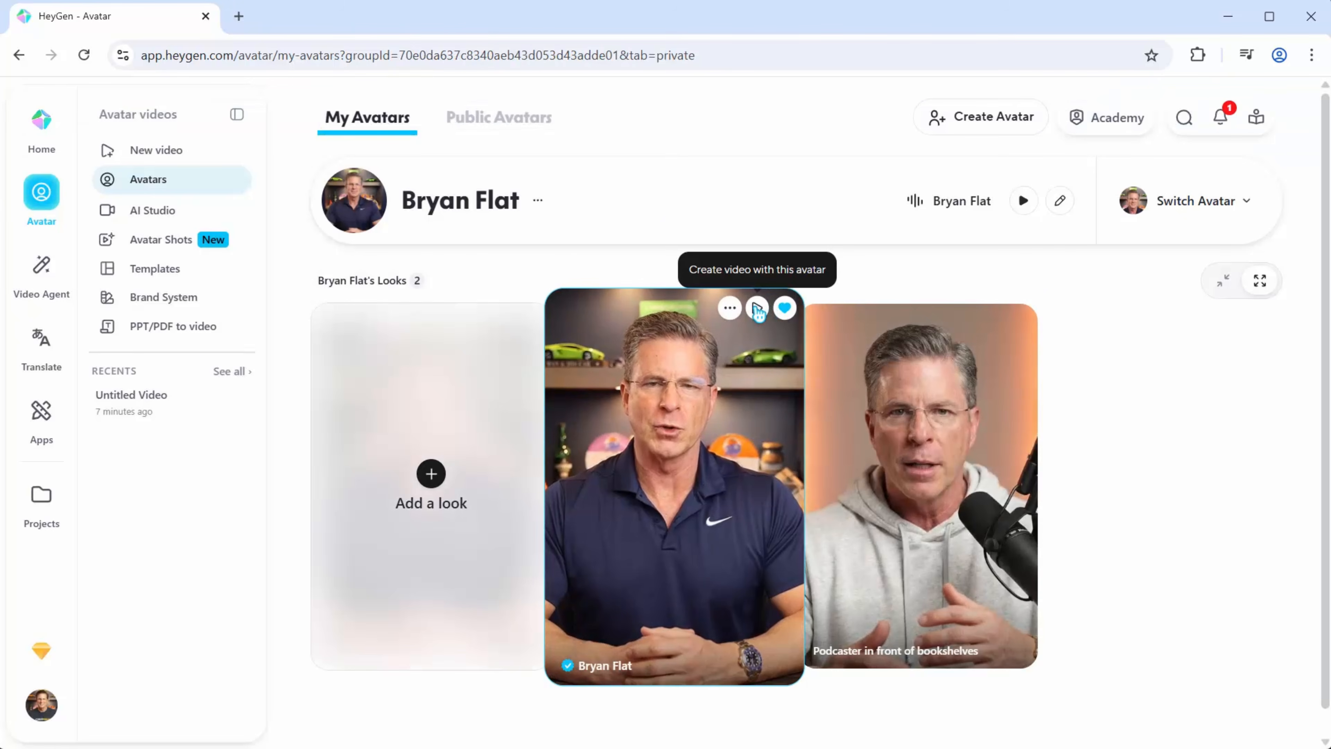
click(758, 311)
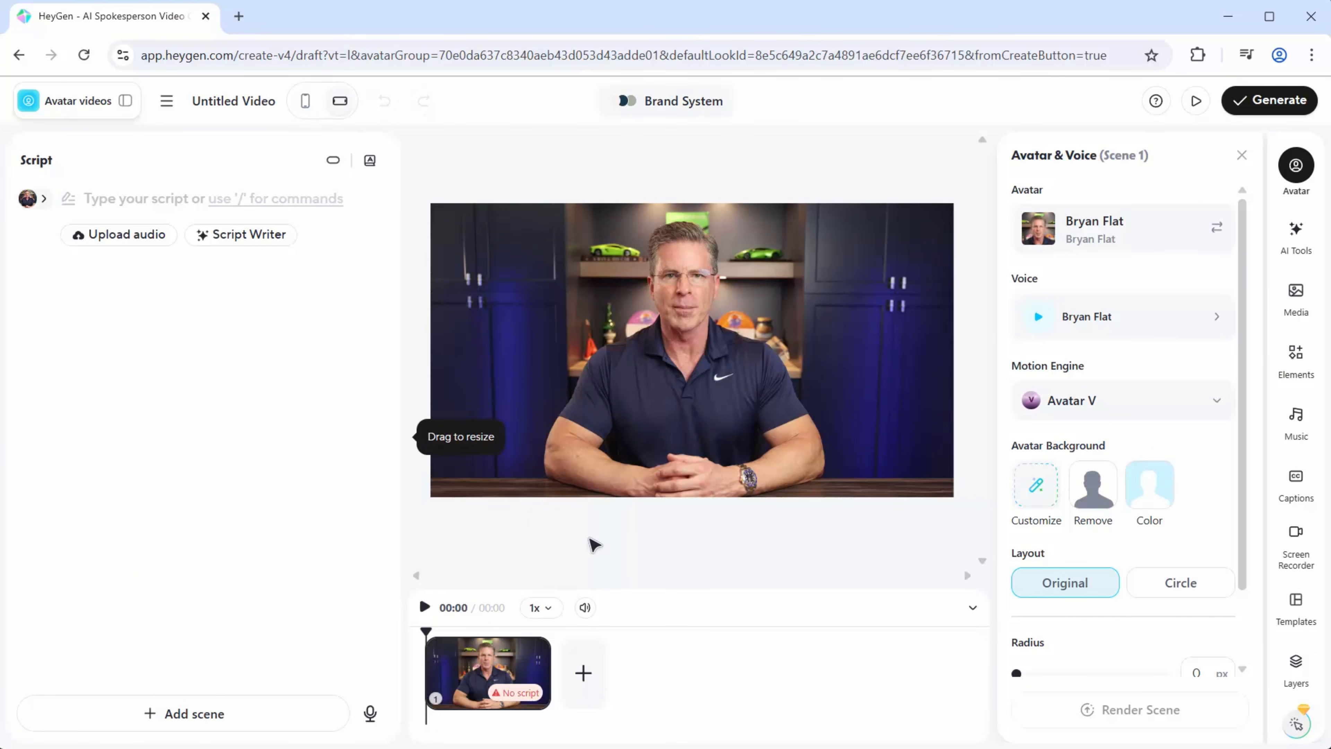
- Write a full-name greeting, "and this is a demo of my digital twin!", and below it "As you can see... you can type any text and it"
click(112, 188)
text(Hi)
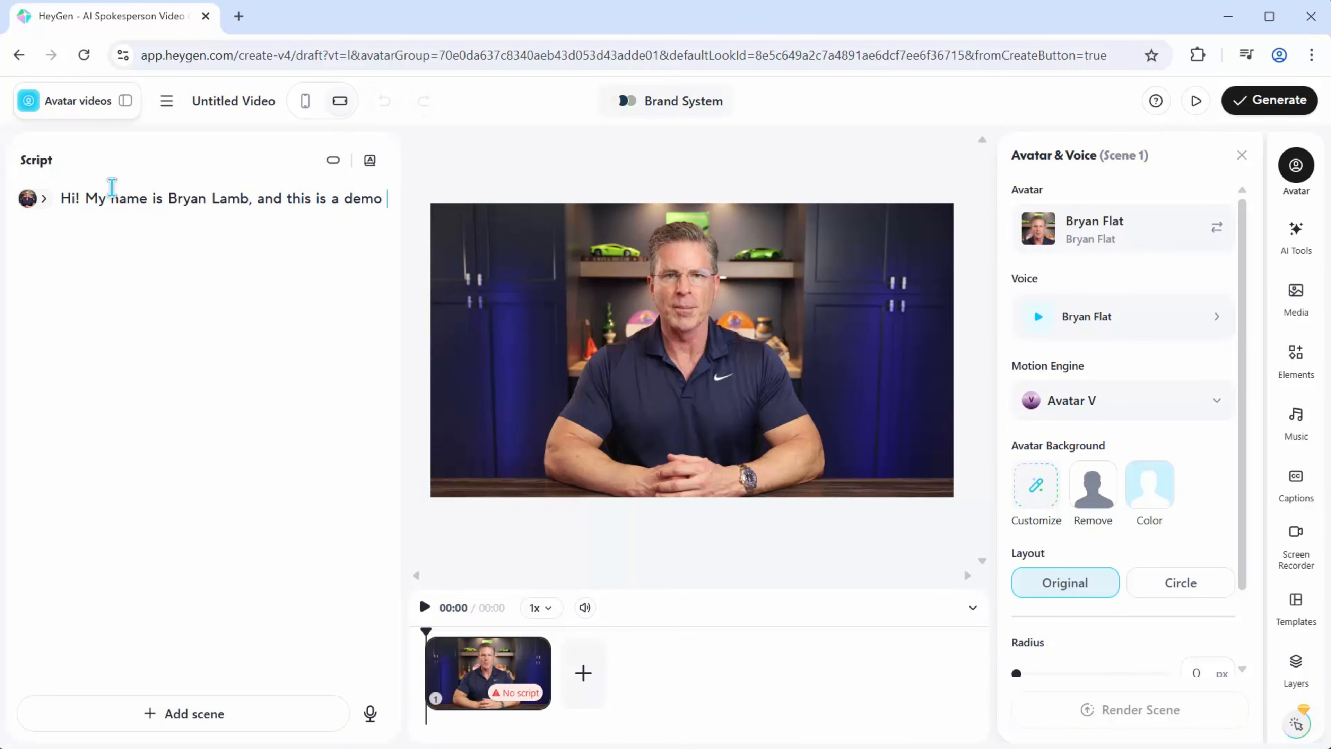
text(digital twin!)
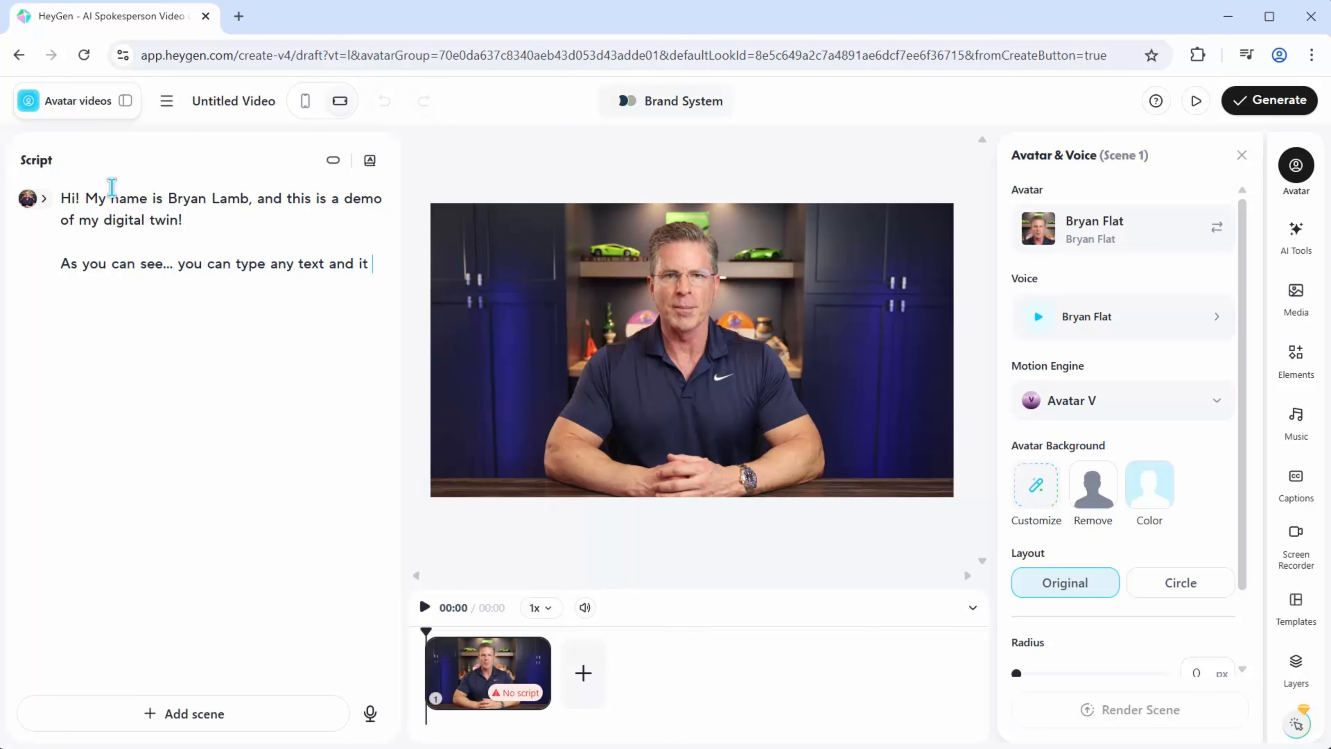
- Finish the second paragraph with "will generate a video with the same look & feel and voice!" and insert a 0.5s pause between the paragraphs
text(l generate a vid)
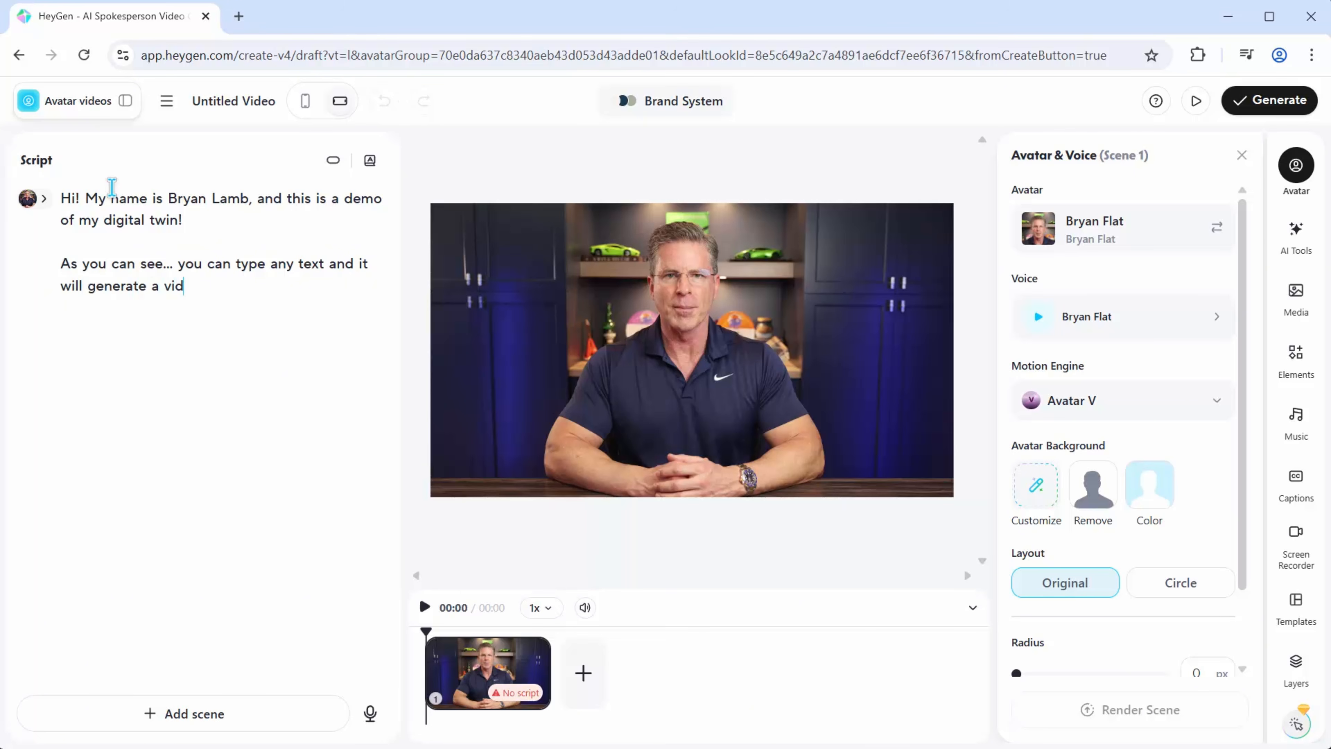
text( look & feel and voice!)
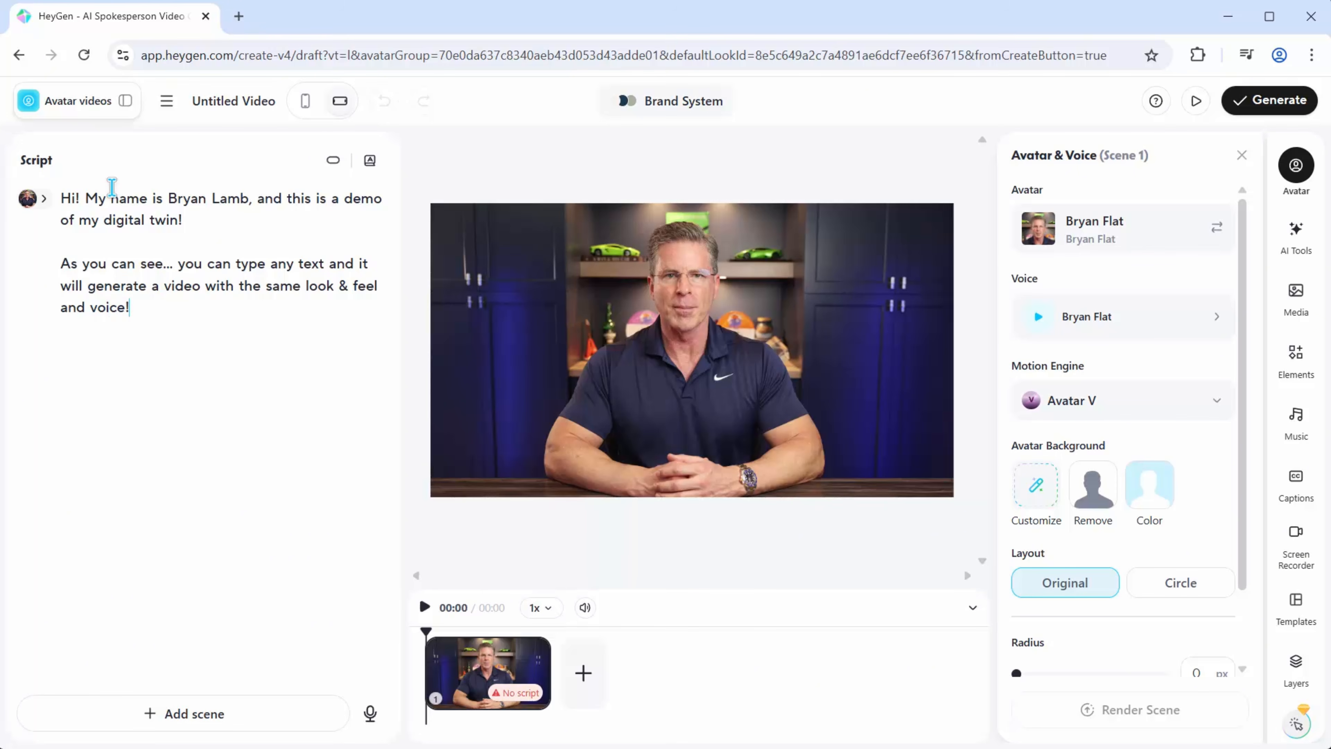
click(148, 252)
click(333, 160)
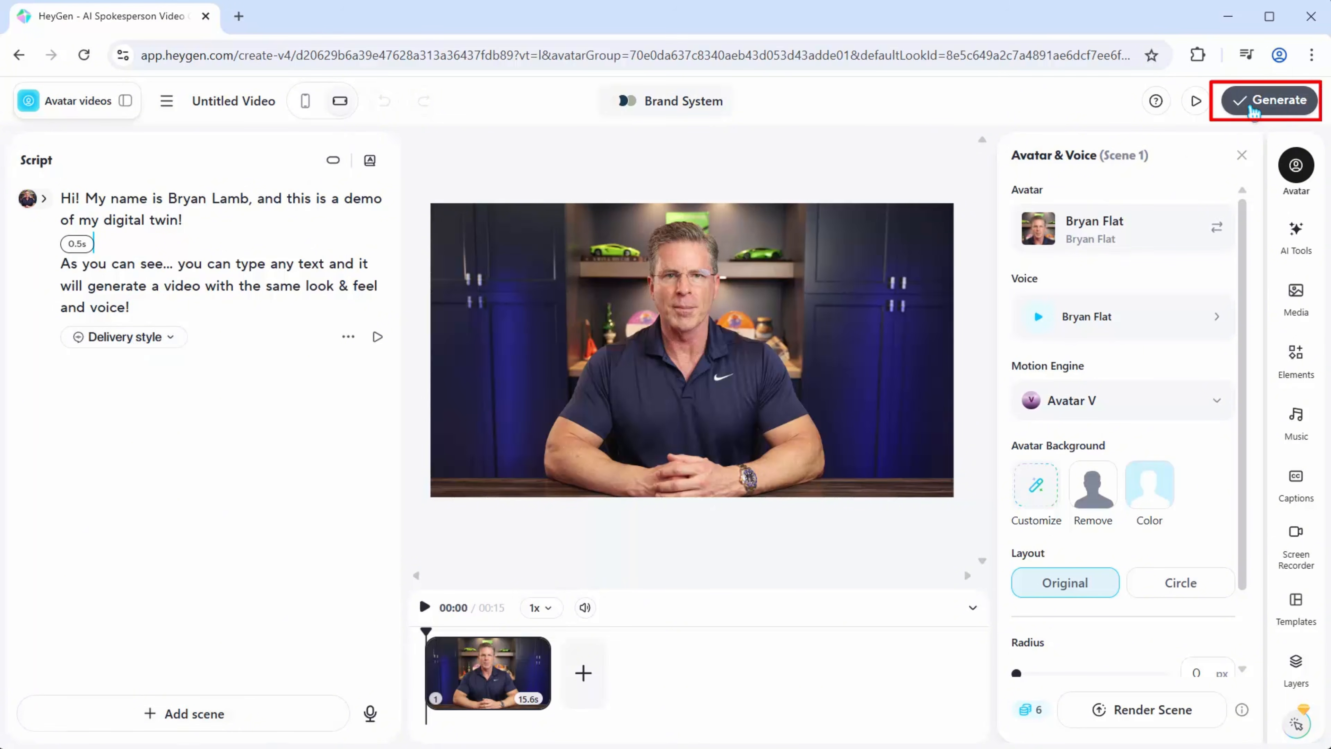
- Title the video "Flat test 1", review the resolution and fps choices keeping 1080p and 25, and submit it for generation
click(1268, 105)
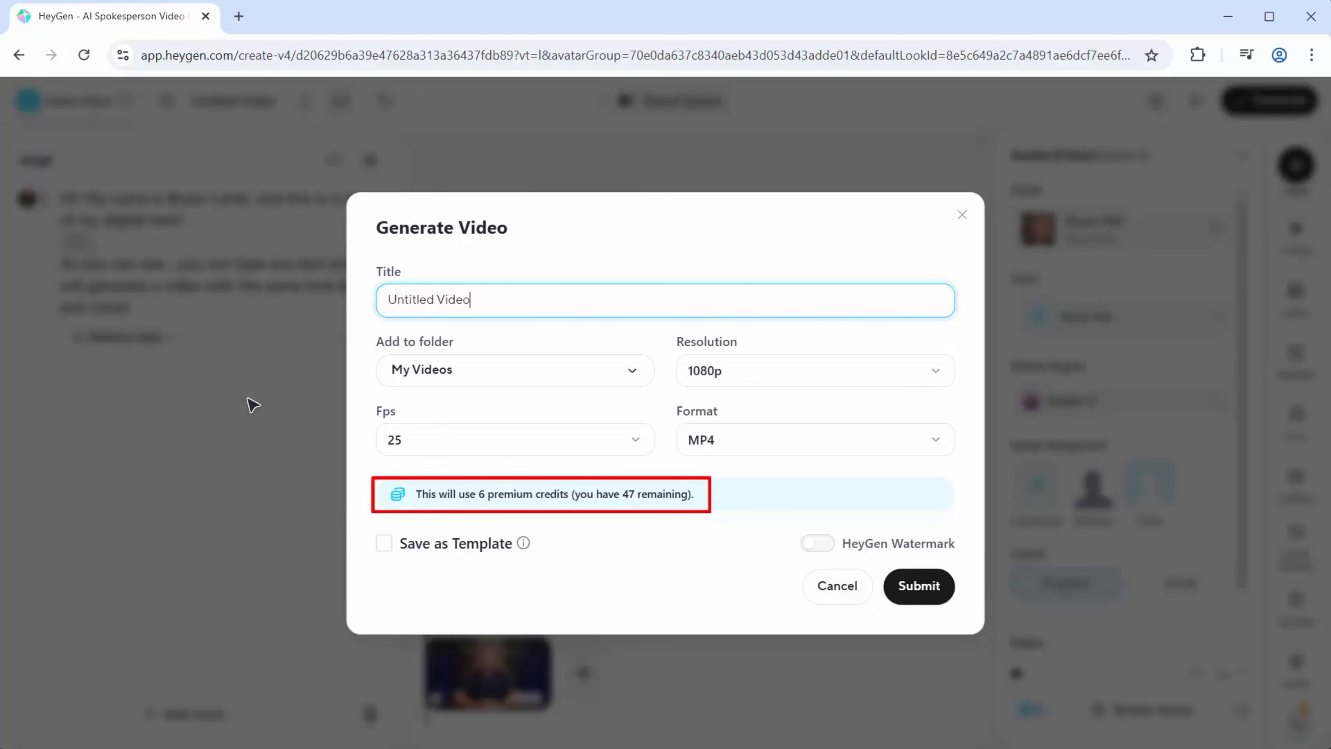
drag(496, 301, 324, 298)
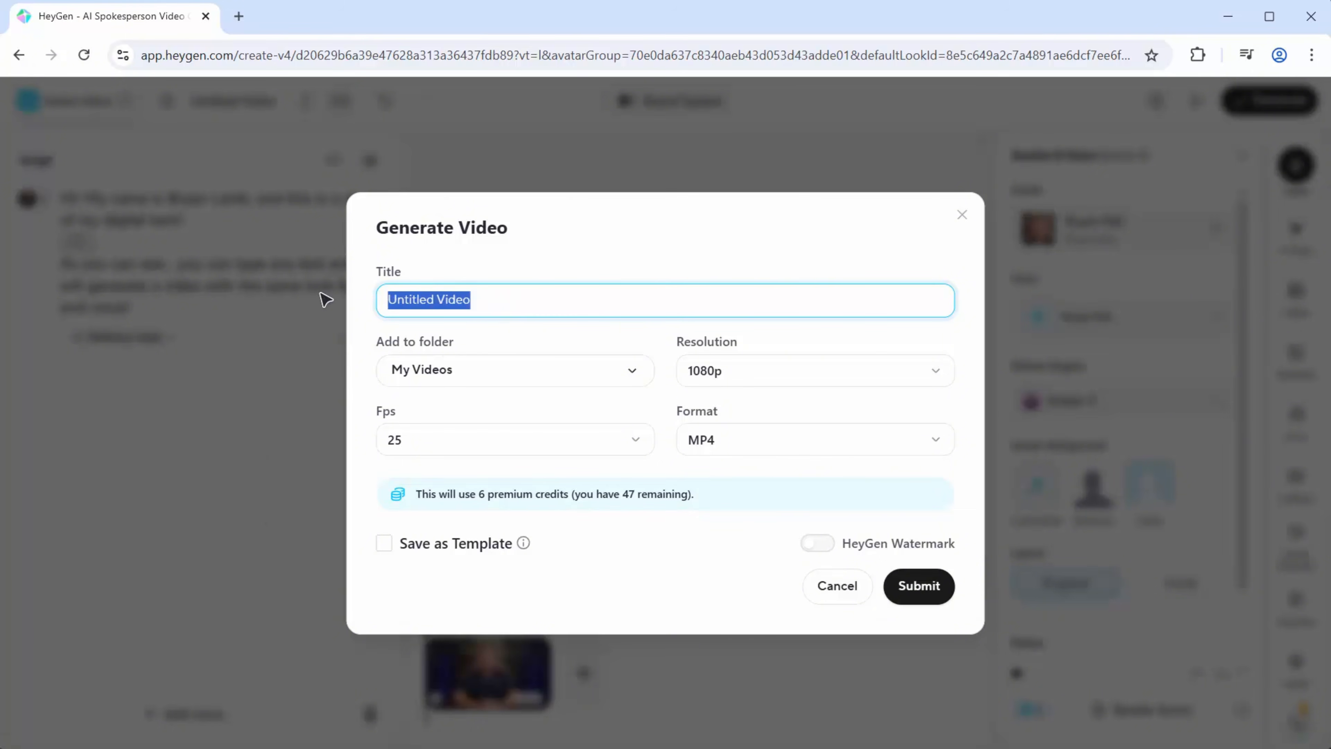
text(Flat test 1)
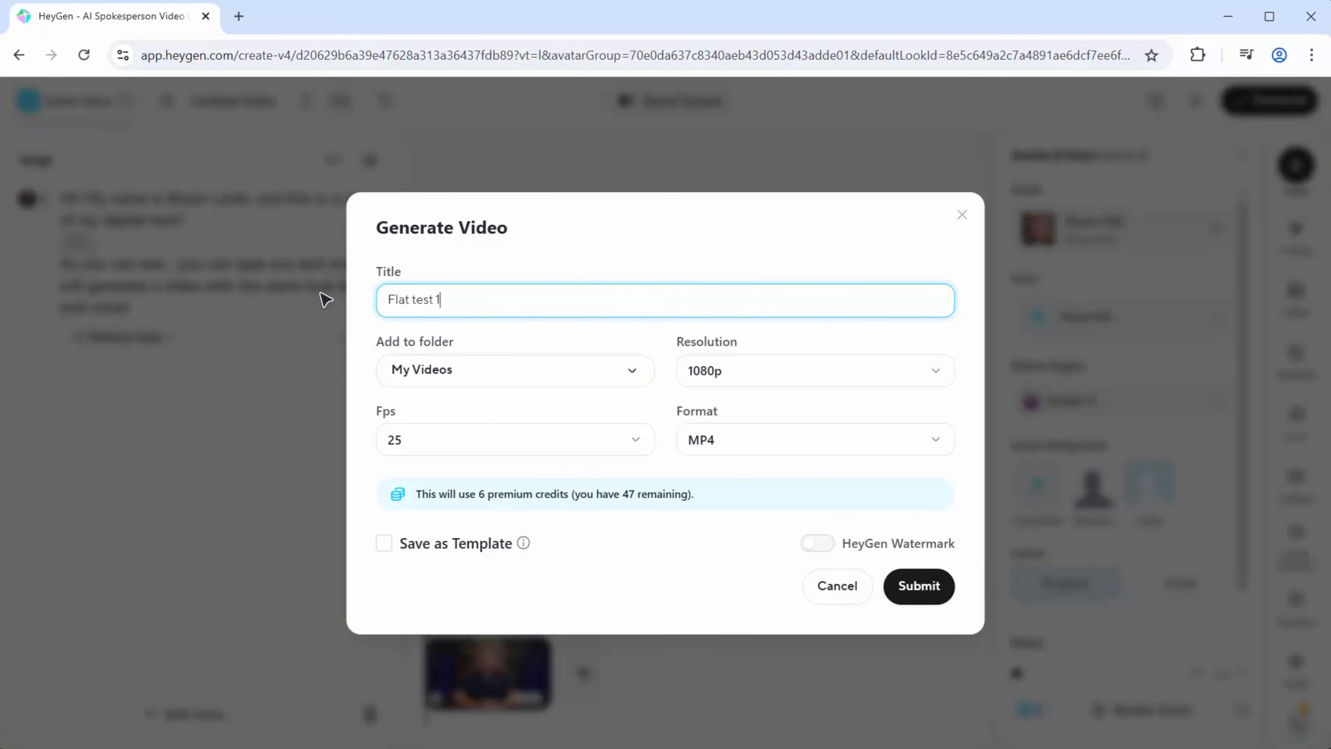
click(776, 382)
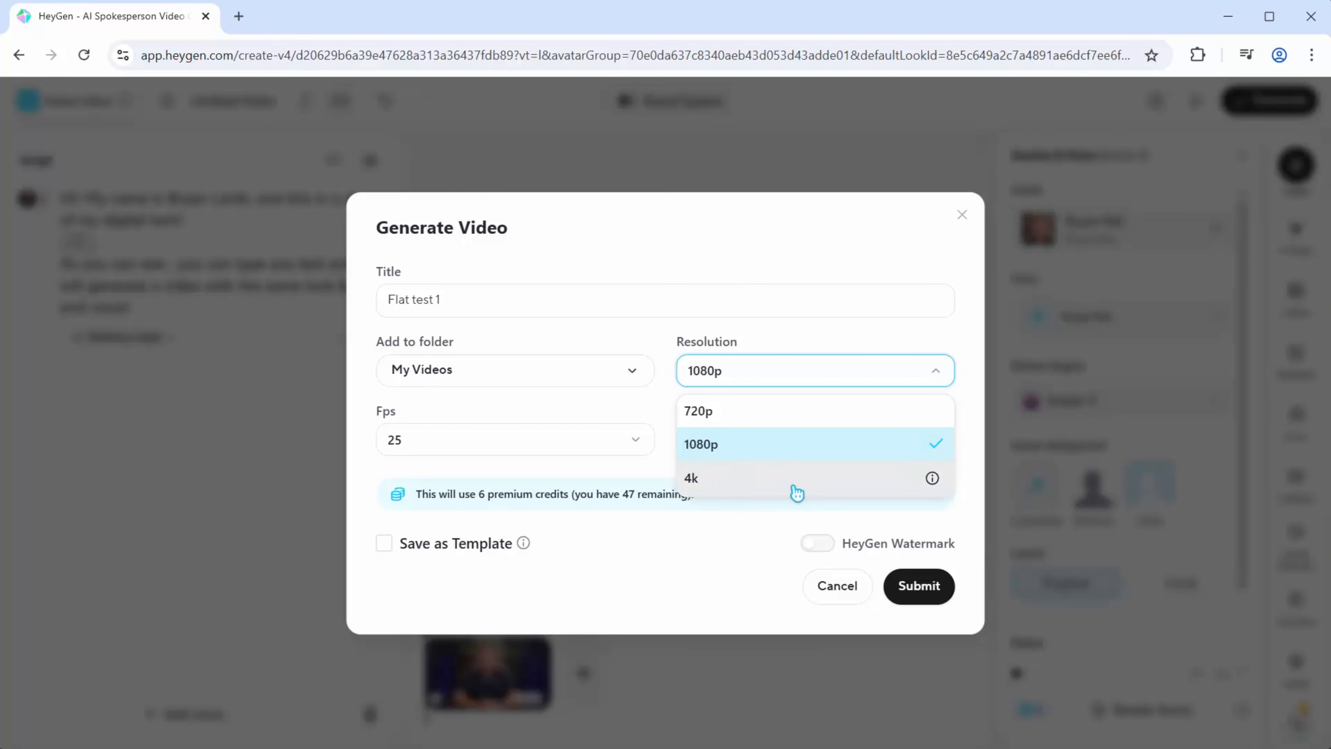
click(665, 398)
click(490, 445)
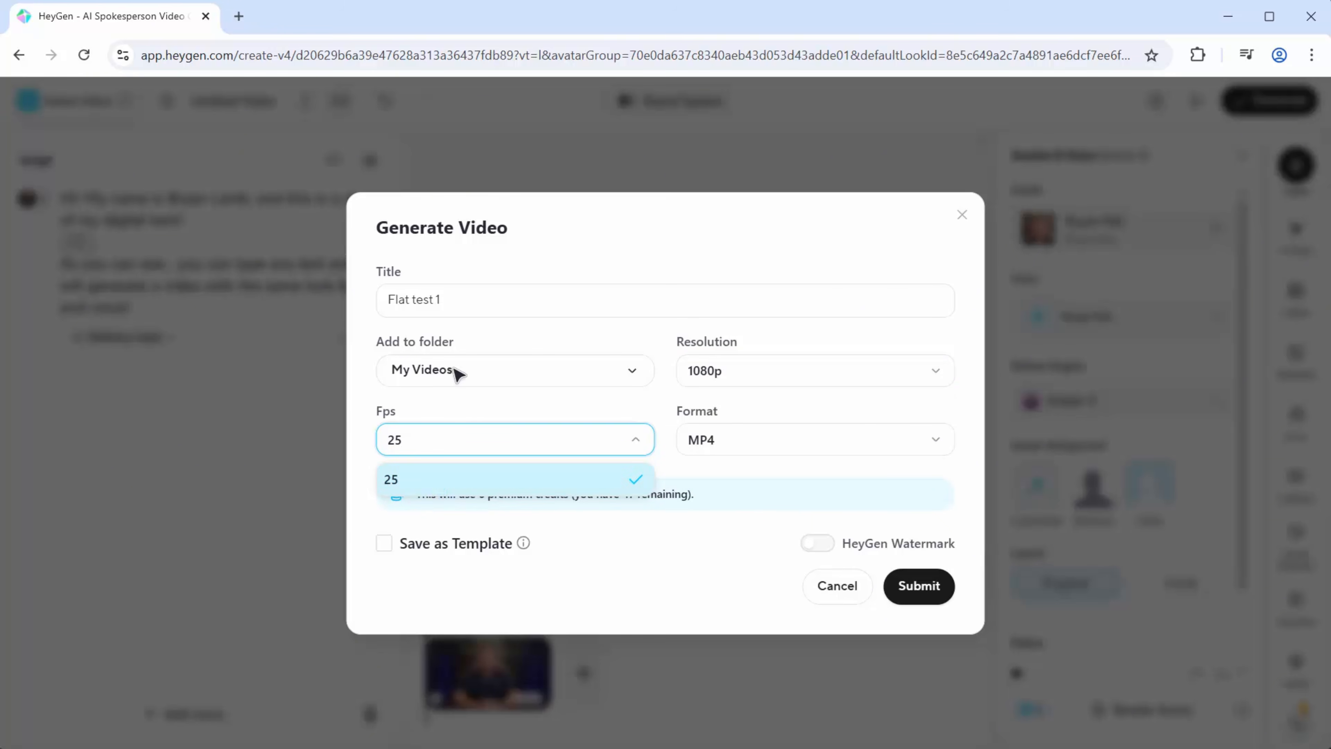
click(556, 417)
click(920, 586)
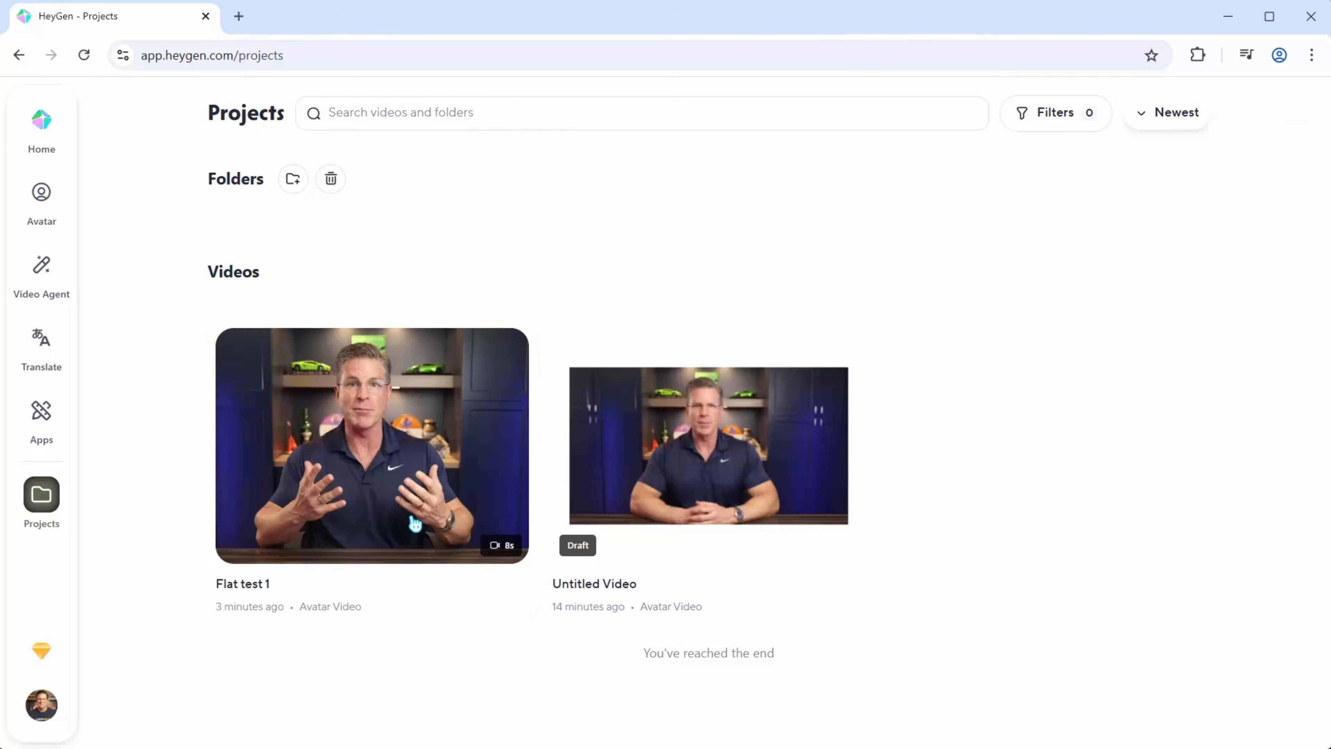
- Return from the finished "Flat test 1" video's page to the Projects list and download that video as a 720p MP4
mouse_move(419, 565)
mouse_move(412, 519)
mouse_move(277, 602)
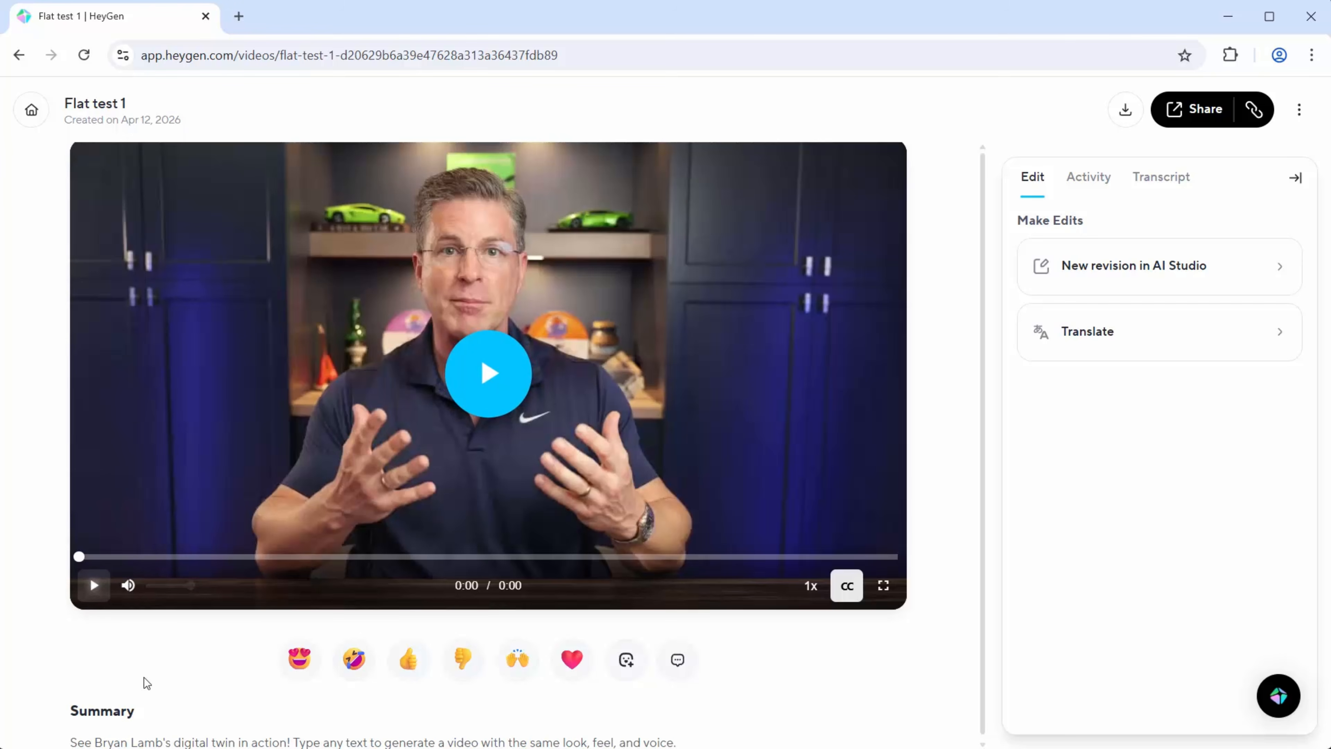
click(20, 55)
click(511, 344)
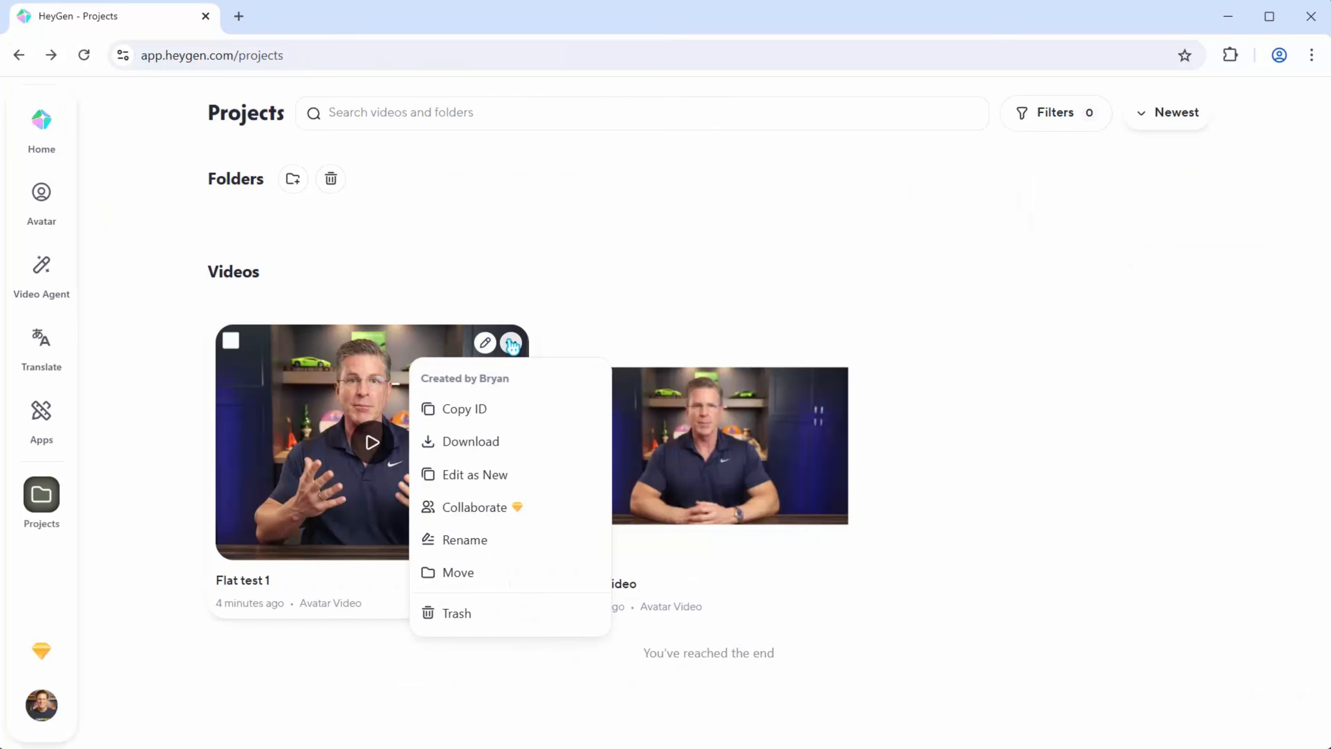
click(484, 442)
click(634, 515)
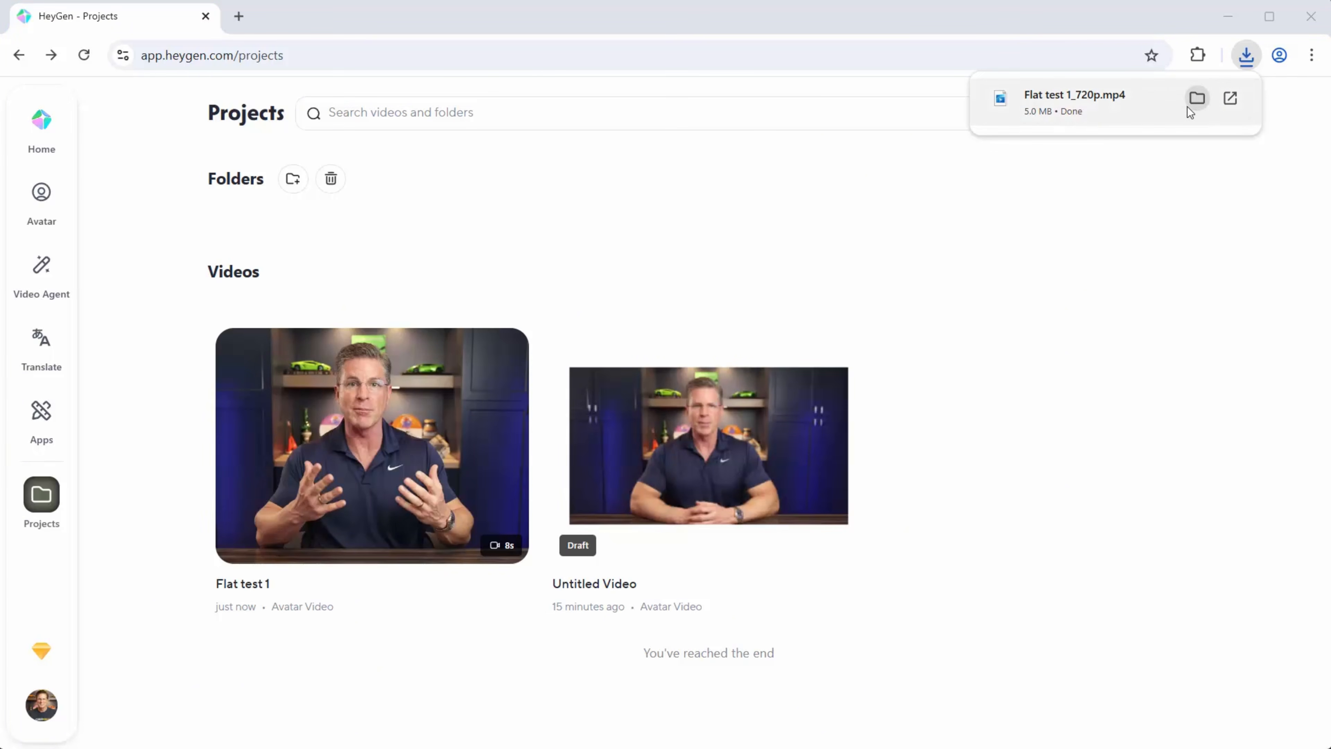
- Switch to File Explorer, move "Flat test 1_720p.mp4" from Downloads into the "Output" folder under "Avatar training", and play it
click(1197, 98)
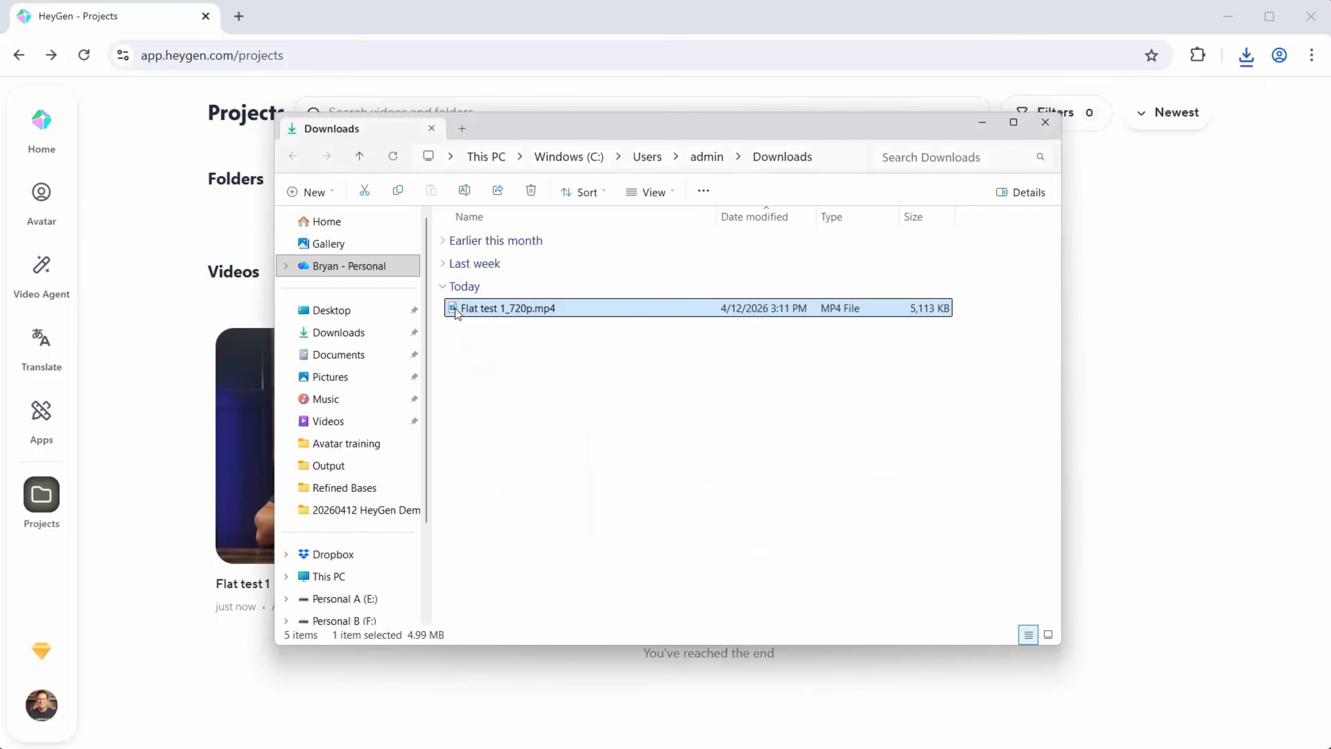
key(ctrl+x)
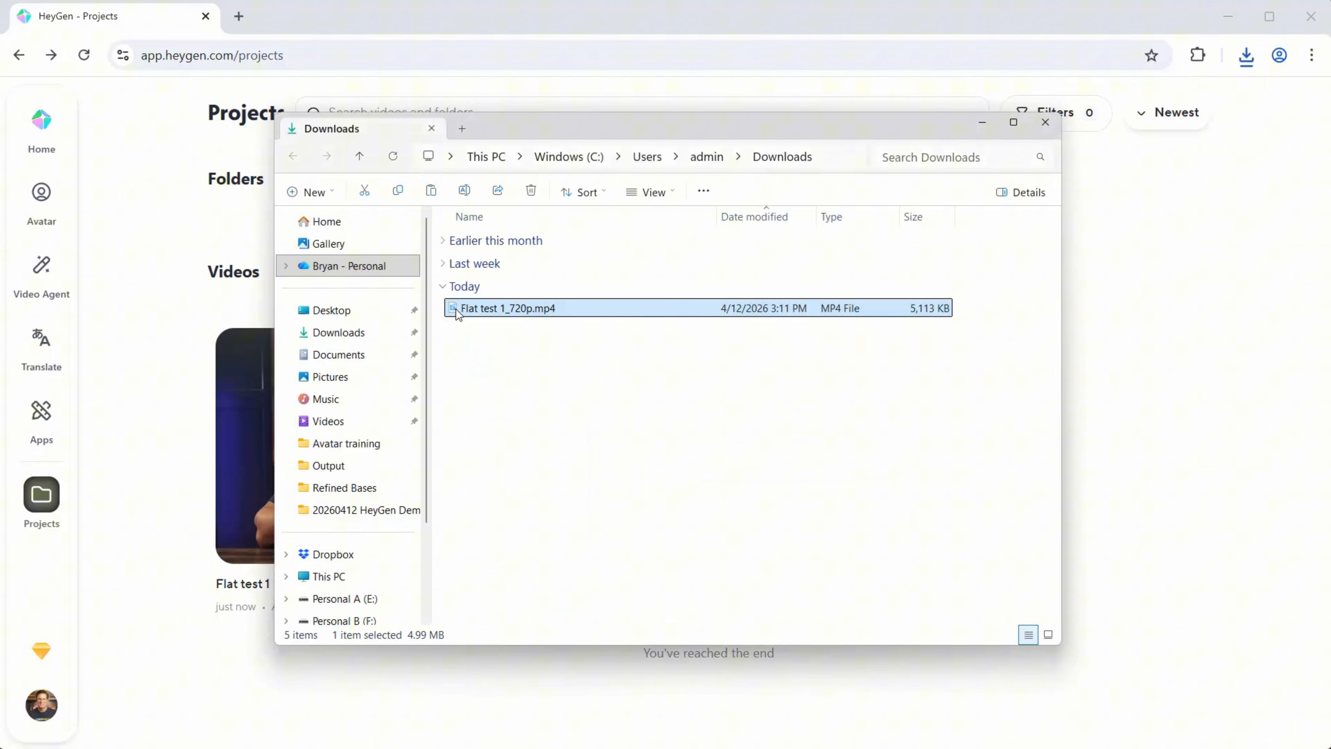
click(330, 493)
click(604, 157)
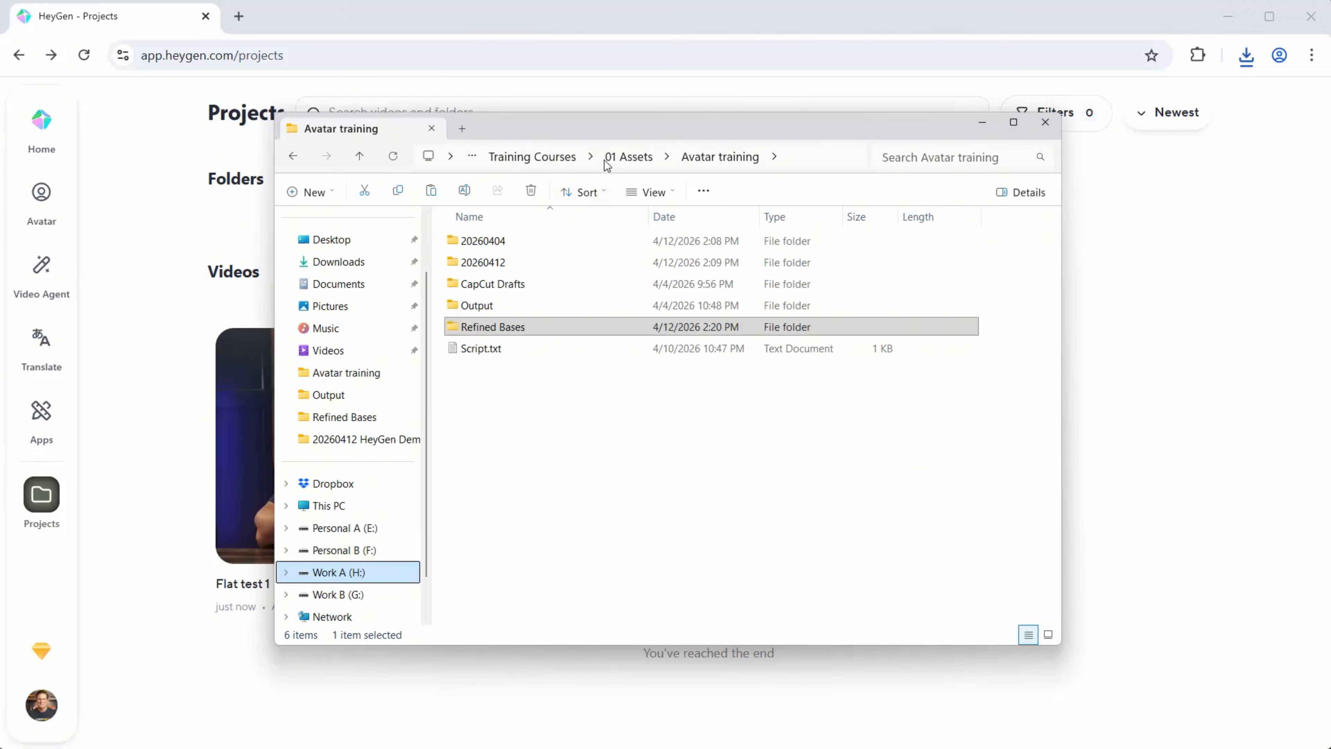
double_click(488, 306)
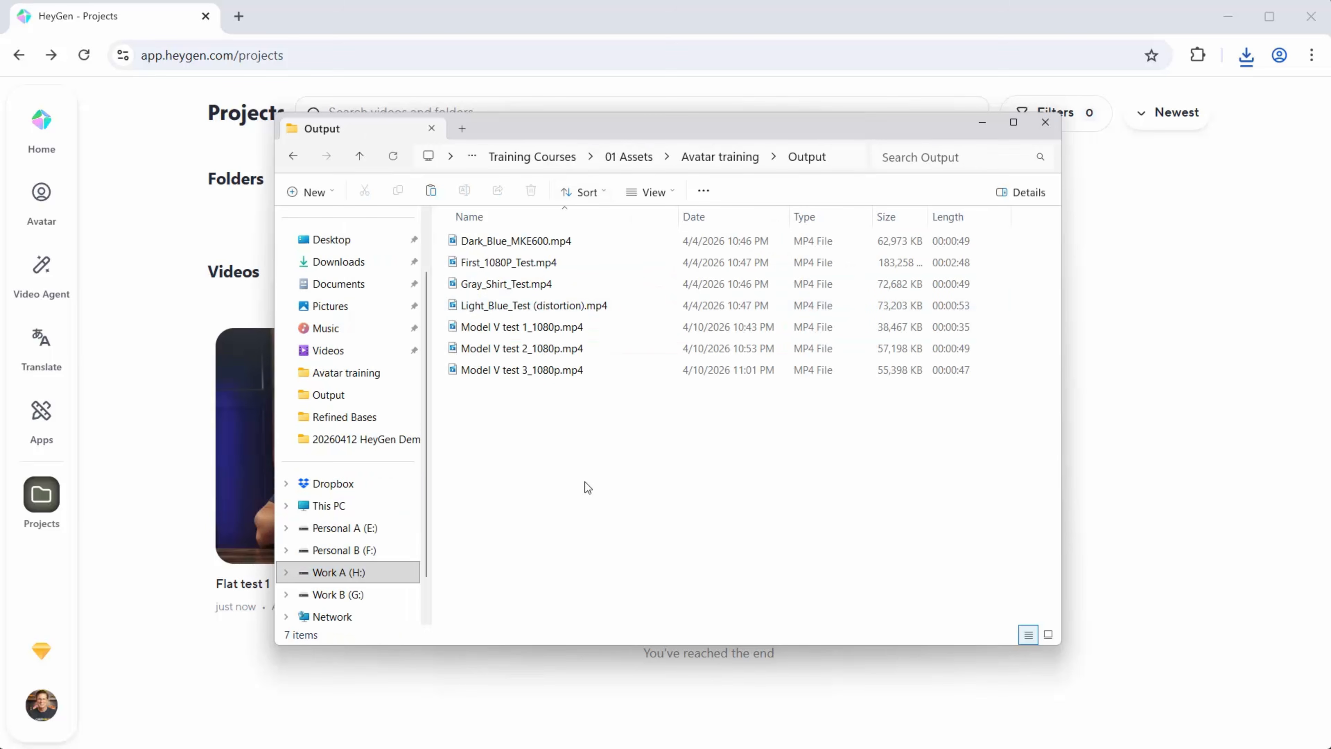
click(457, 392)
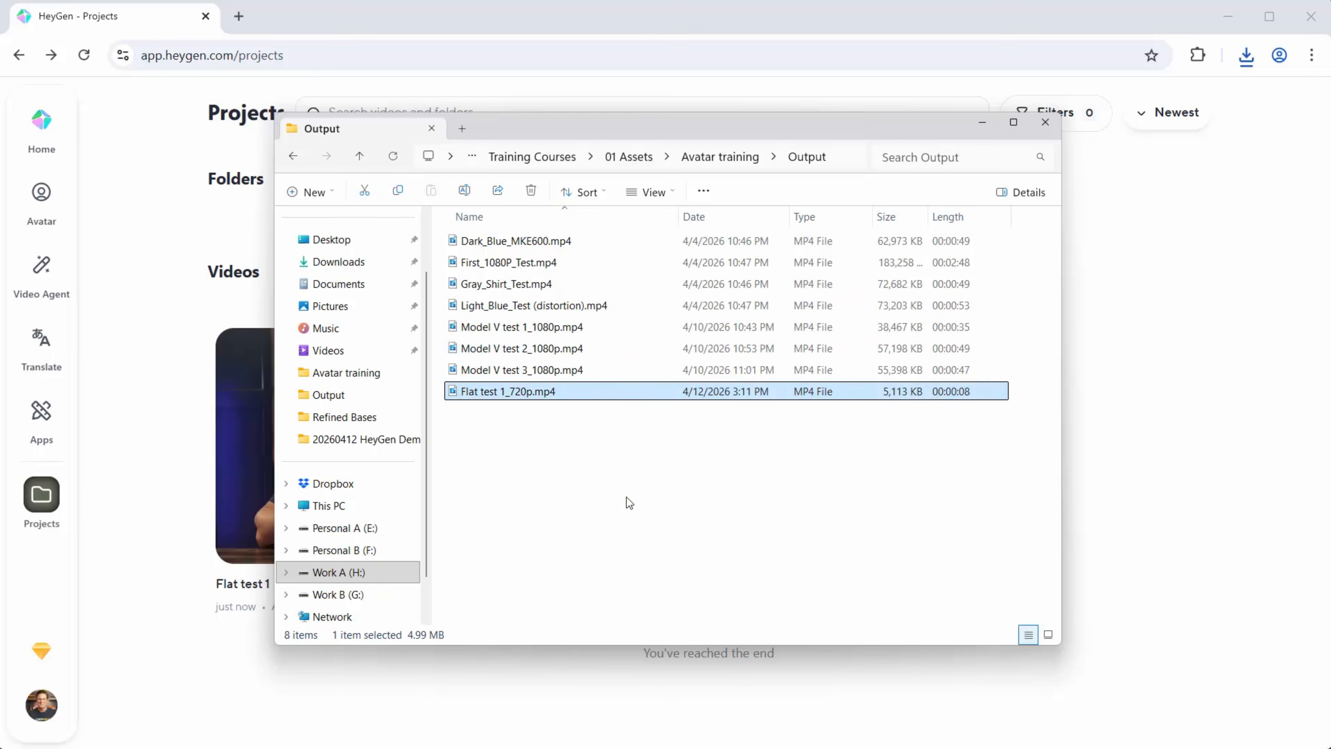
double_click(492, 391)
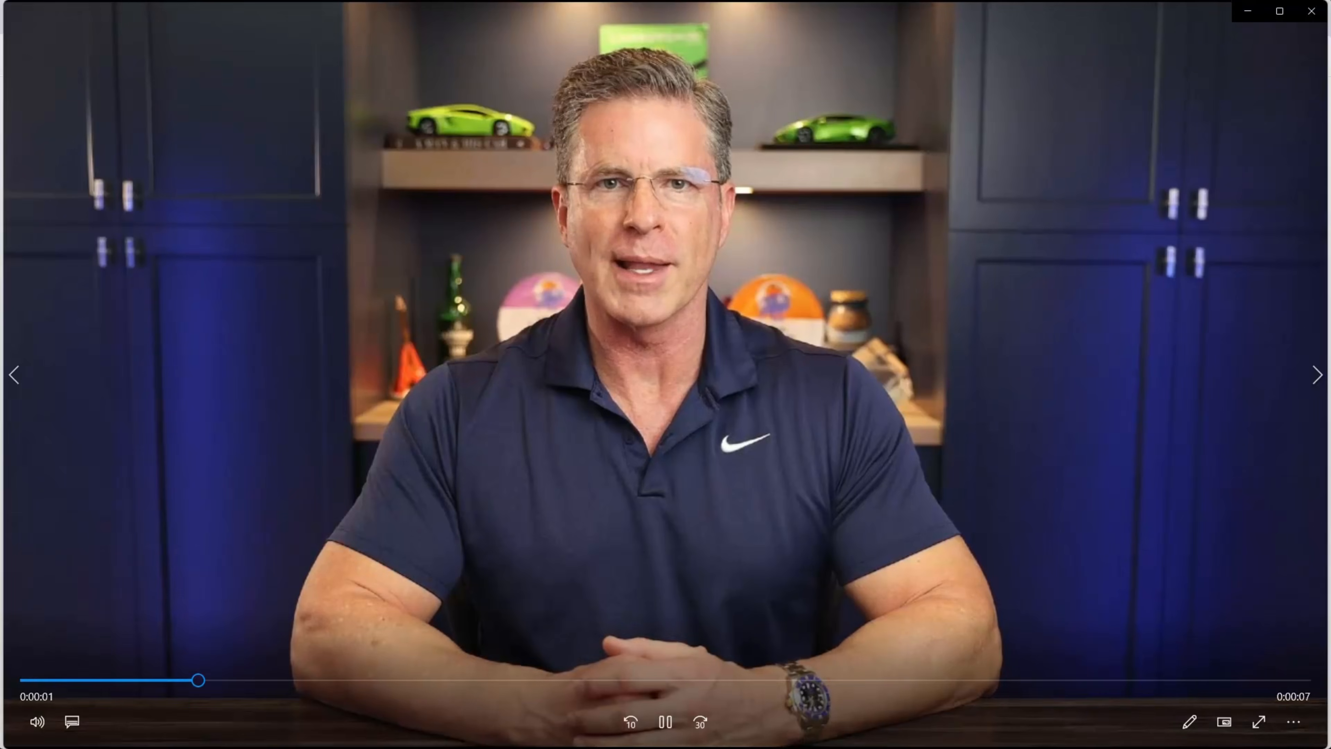